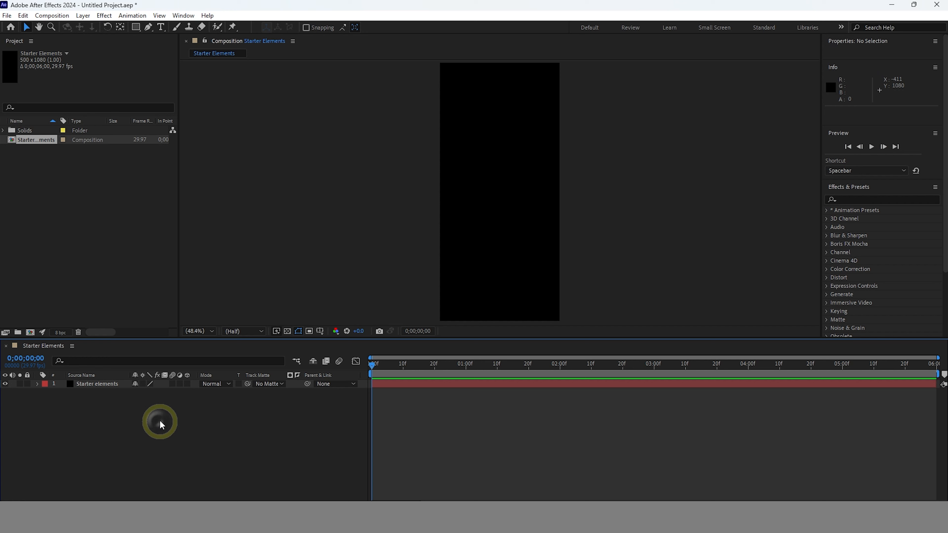
Apply the CC Particle Systems II effect to the Starter elements layer
left_click(886, 254)
type("cc par")
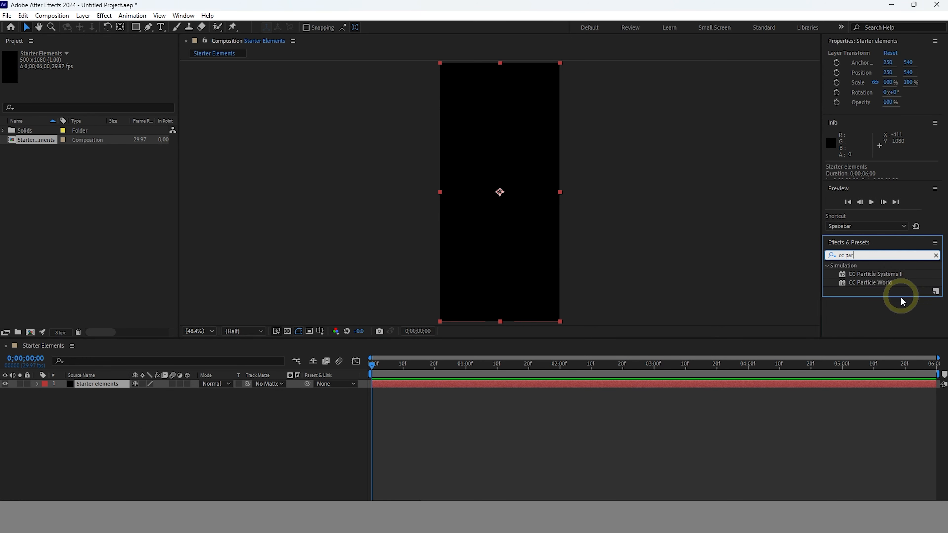
left_click(894, 276)
left_click_drag(884, 273, 500, 260)
left_click(163, 422)
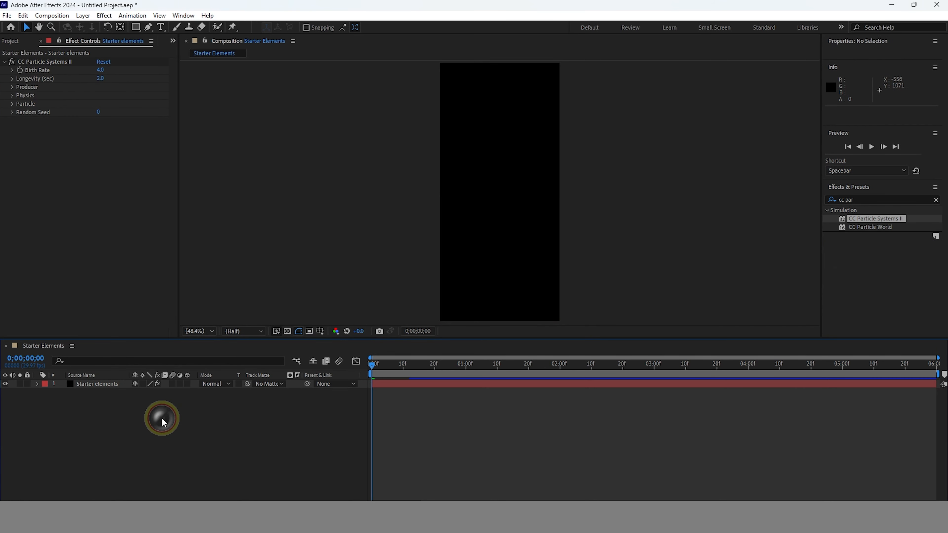
Create a new null object in the Starter Elements composition
right_click(163, 422)
left_click(243, 294)
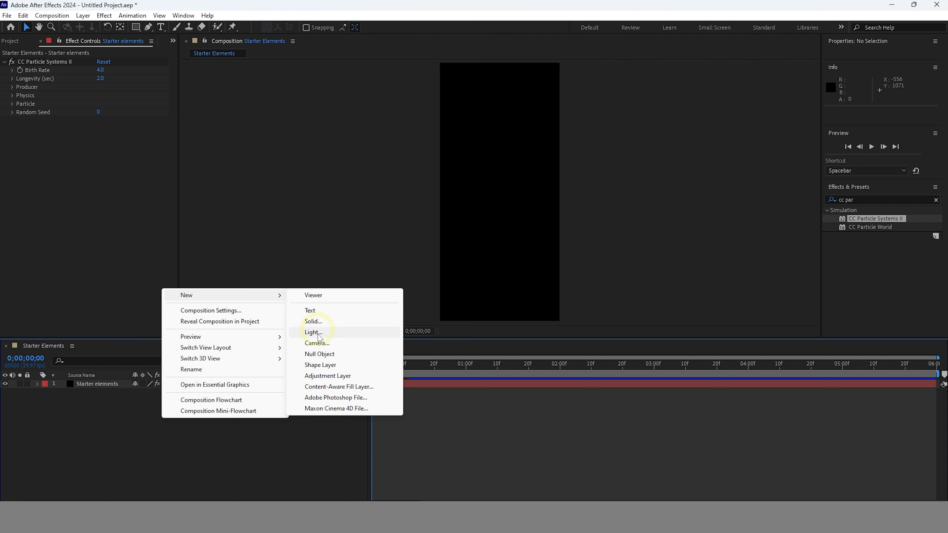
left_click(319, 354)
left_click(144, 434)
Reveal the null's Position property and the Producer settings of CC Particle Systems II on the Starter elements layer
left_click(95, 386)
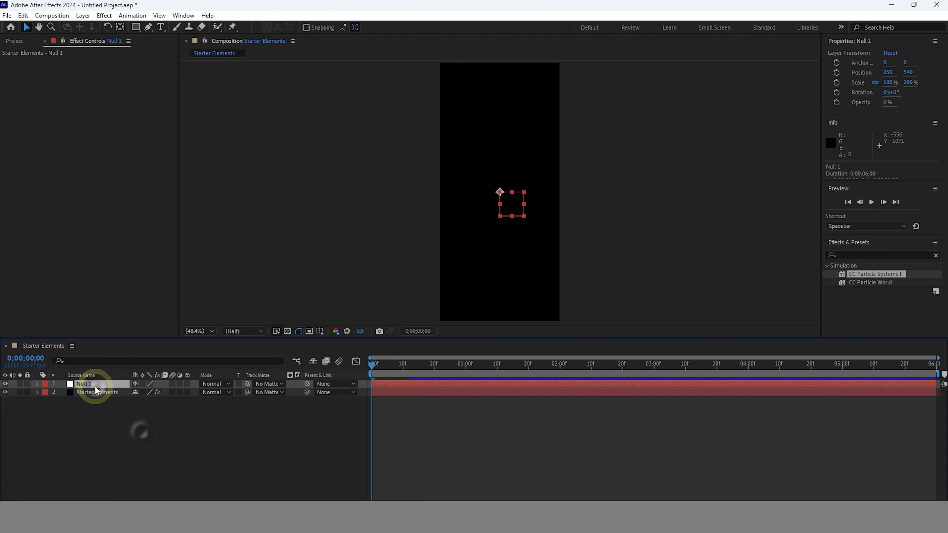
key("p")
left_click(100, 433)
left_click(36, 401)
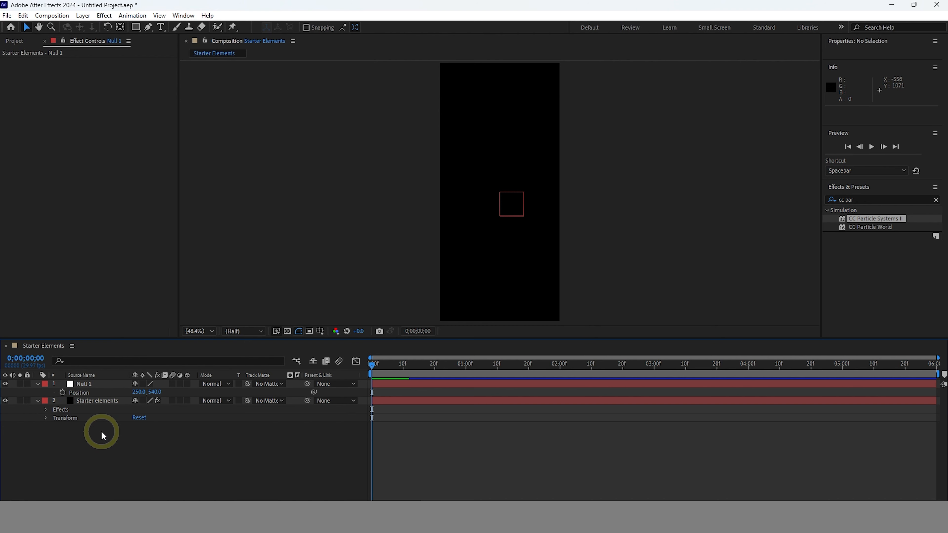
left_click(95, 401)
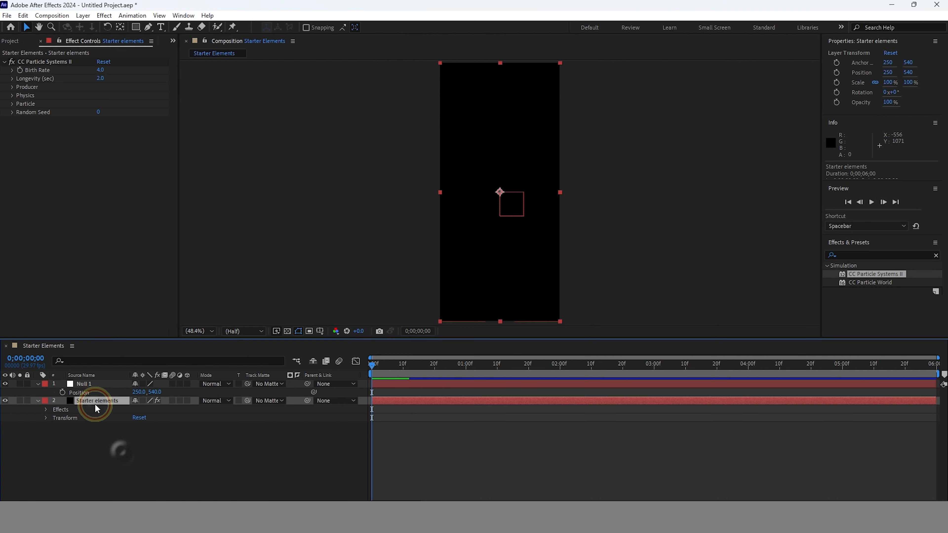
left_click(55, 418)
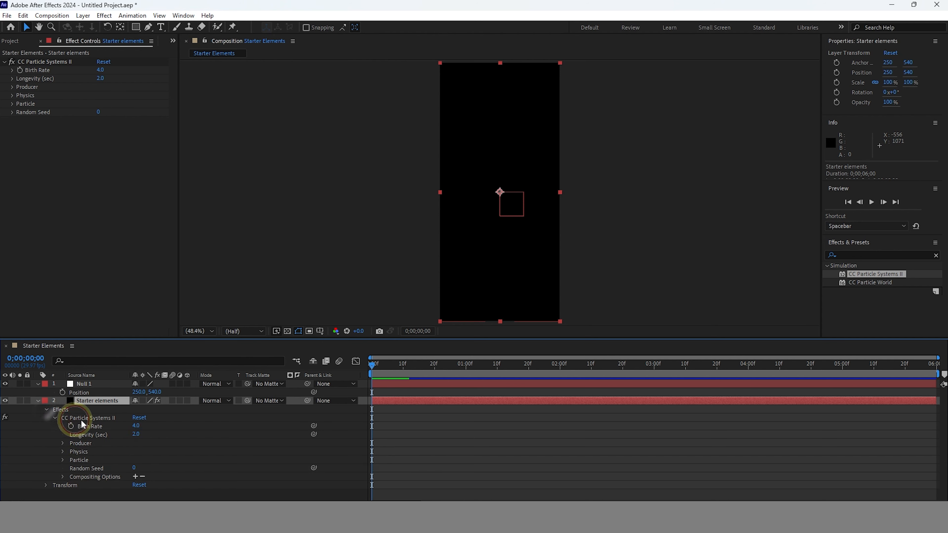
left_click(64, 443)
left_click(158, 451)
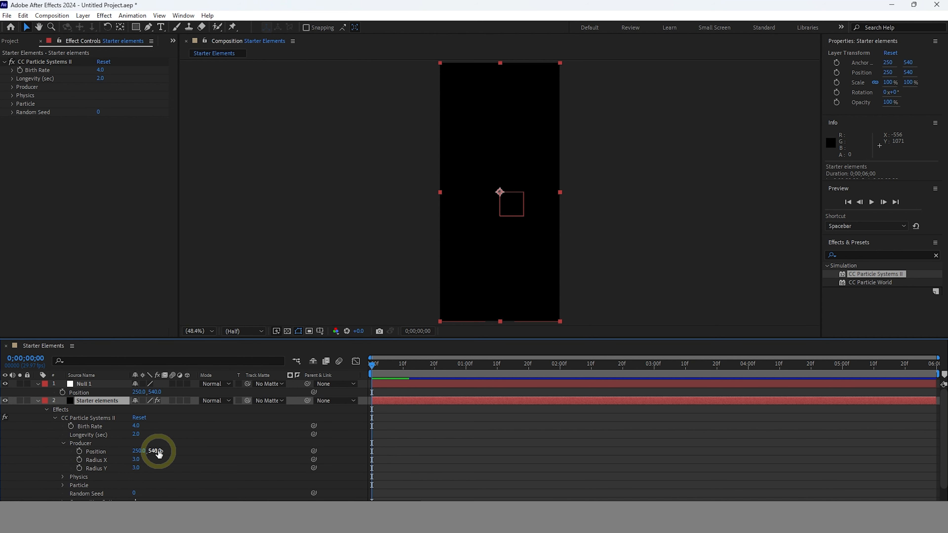
Link the effect's Producer Position to the null's Position with an expression, and collapse both layers
key("alt")
key("alt+Tab")
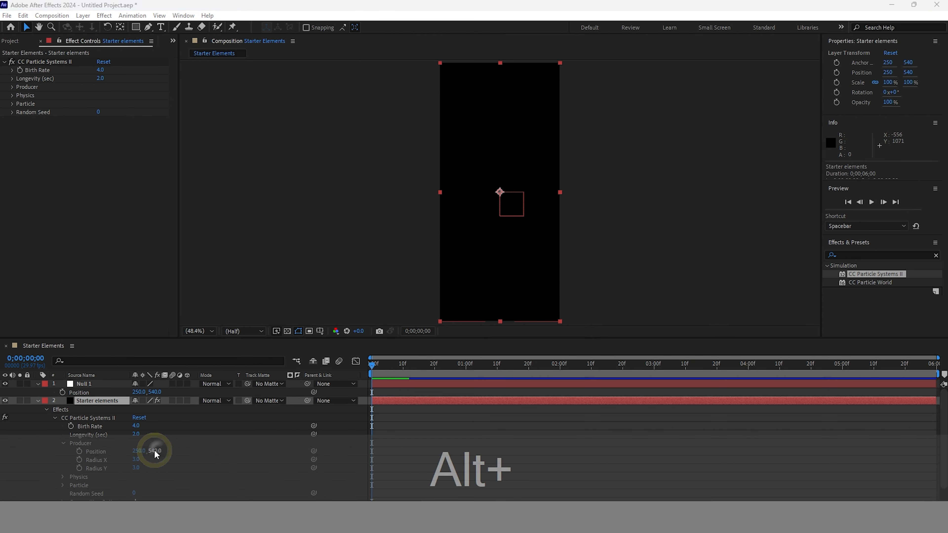
scroll(154, 450, "down", 1)
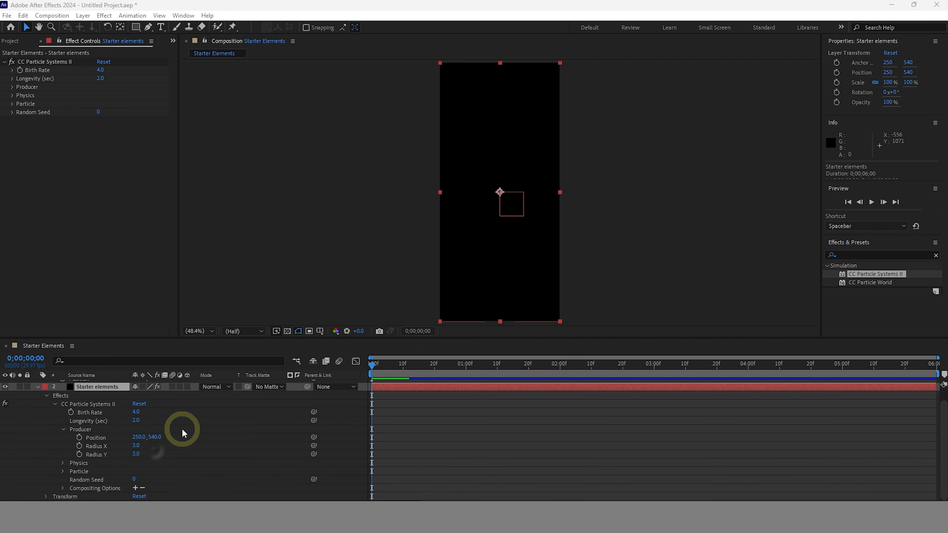
left_click(155, 433)
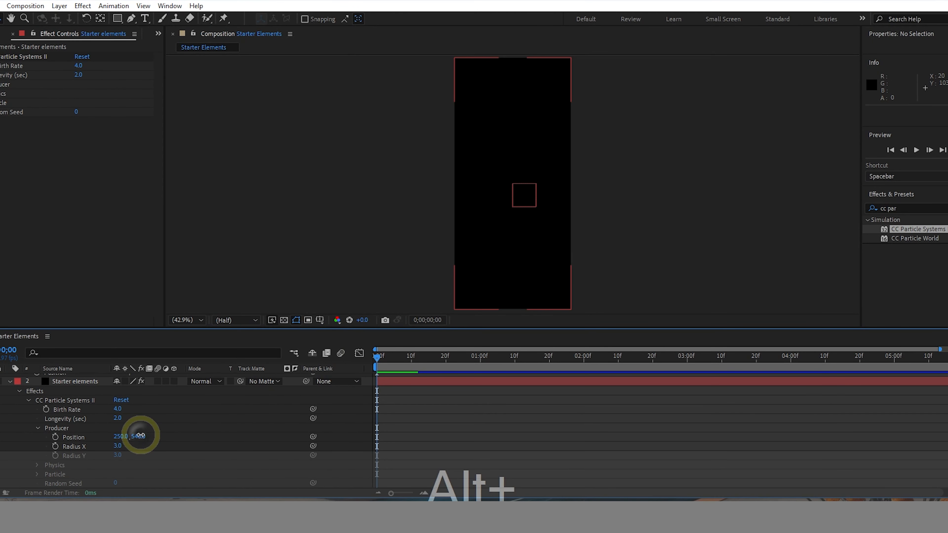
left_click(55, 437, "alt")
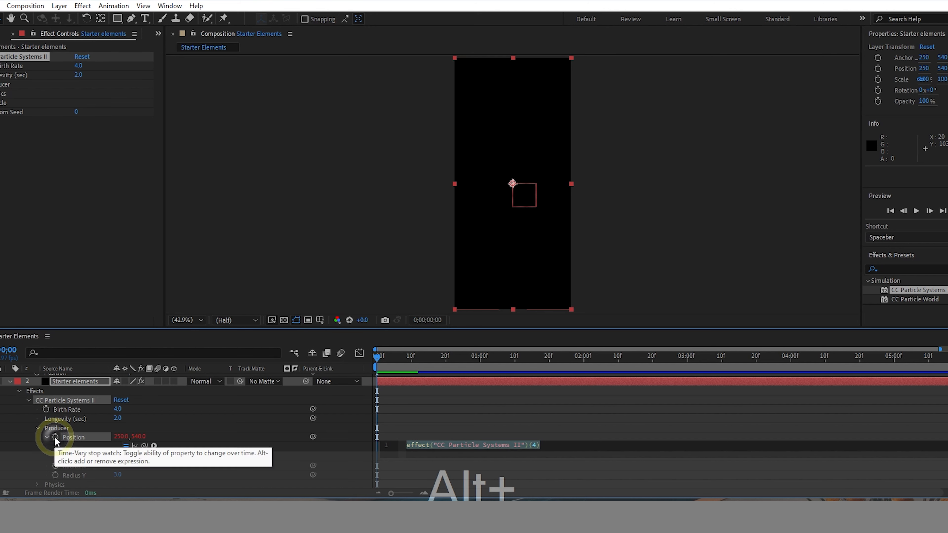
left_click_drag(144, 446, 66, 371)
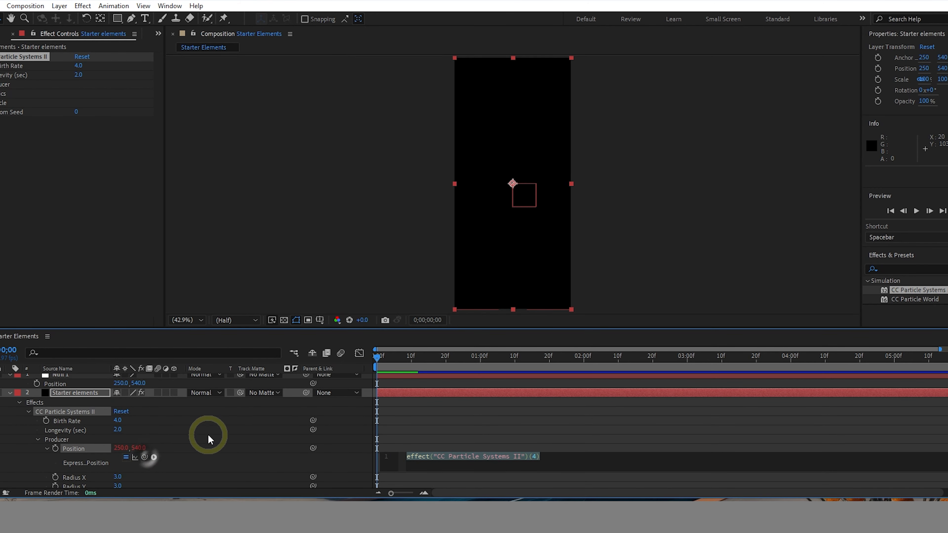
left_click(136, 461)
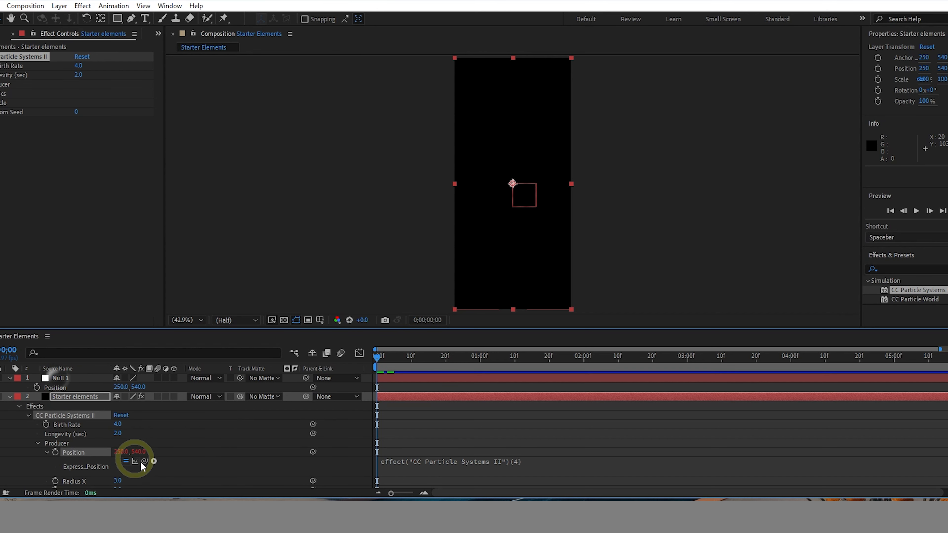
left_click_drag(145, 463, 66, 390)
left_click(10, 397)
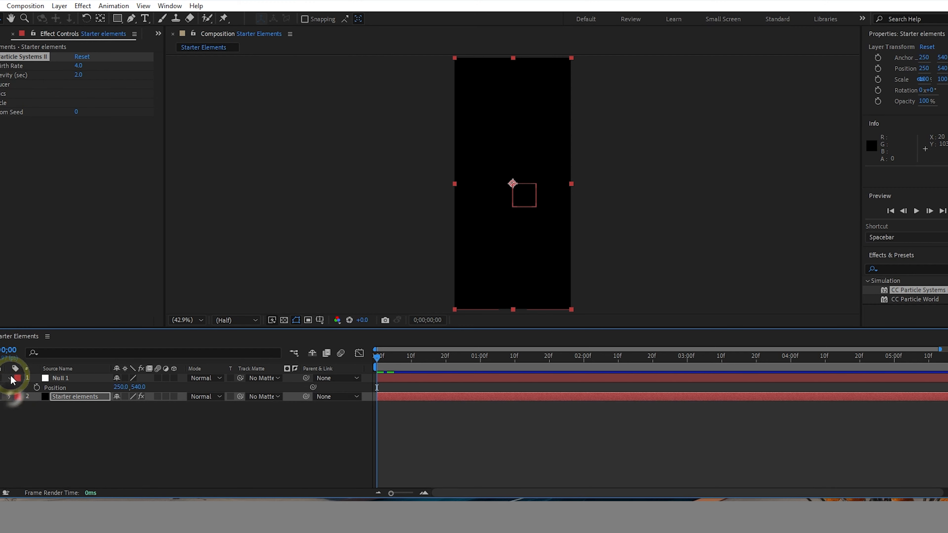
left_click(10, 378)
left_click(119, 418)
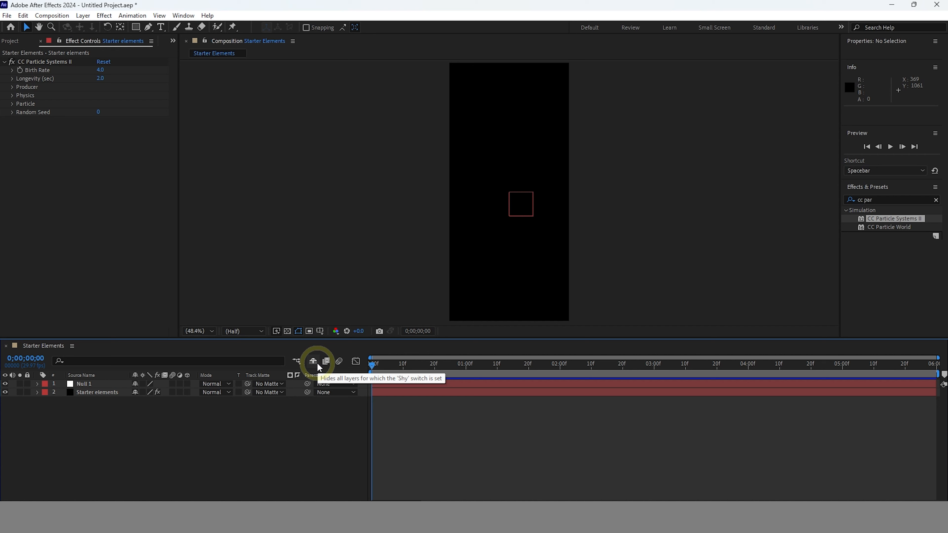
Return to the first frame and reveal the null's Position property
left_click_drag(375, 369, 347, 384)
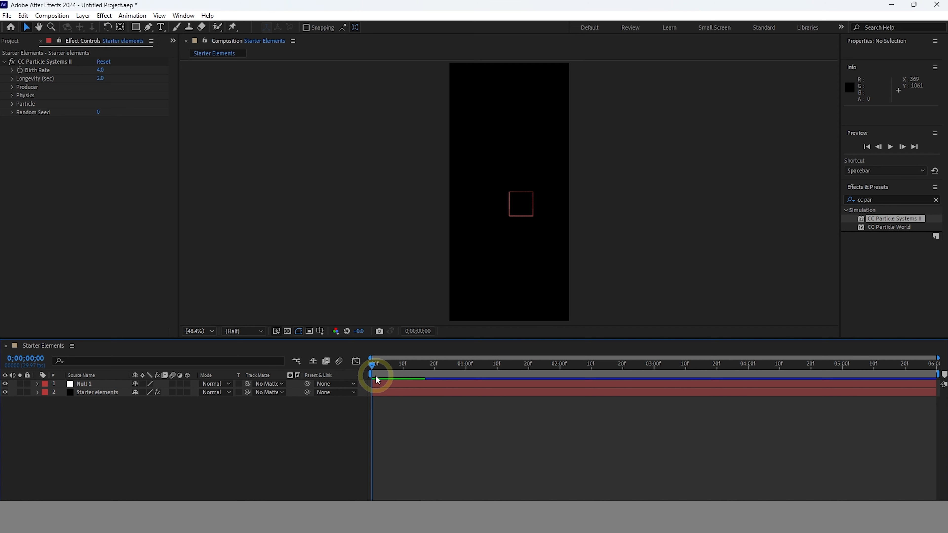
left_click(91, 384)
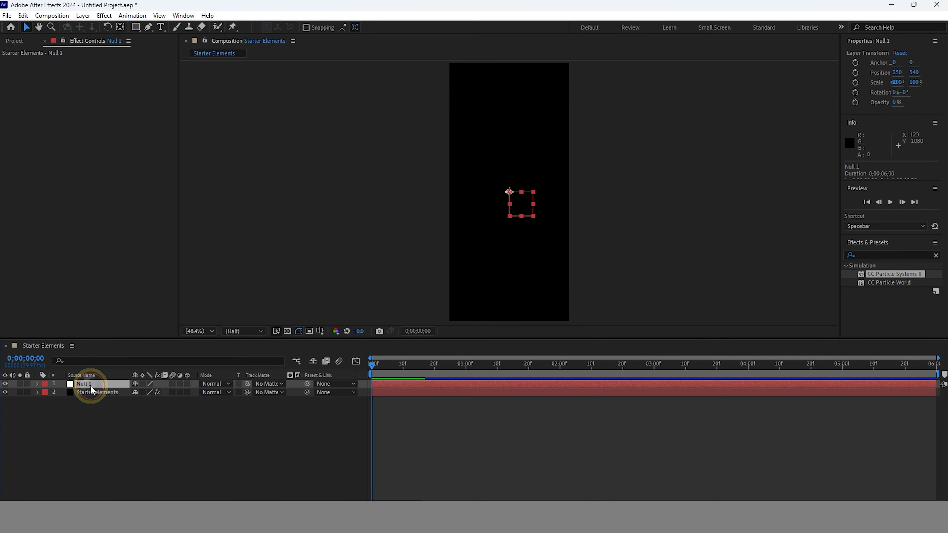
key("p")
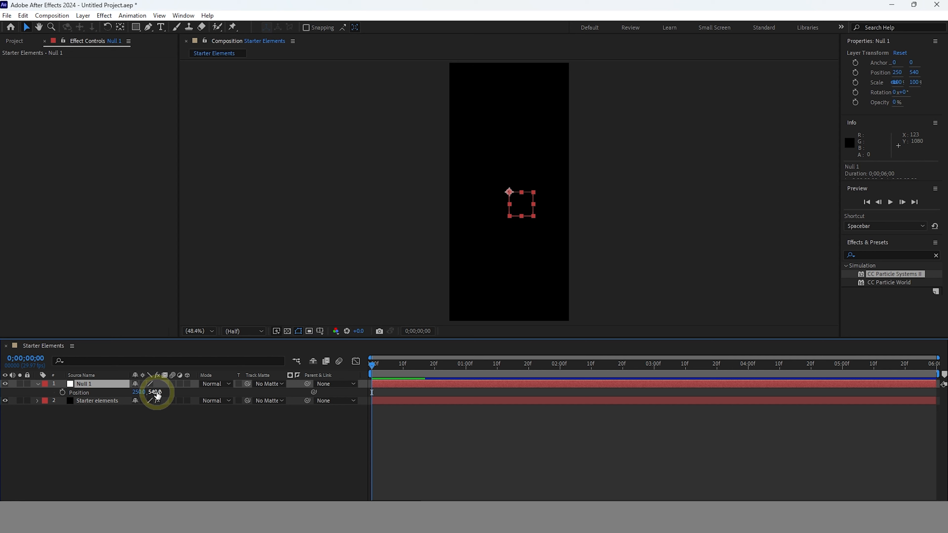
Keyframe the null's Position from about 250, 1073 at the first frame up to about 250, 201 at frame 20
left_click_drag(510, 193, 510, 321)
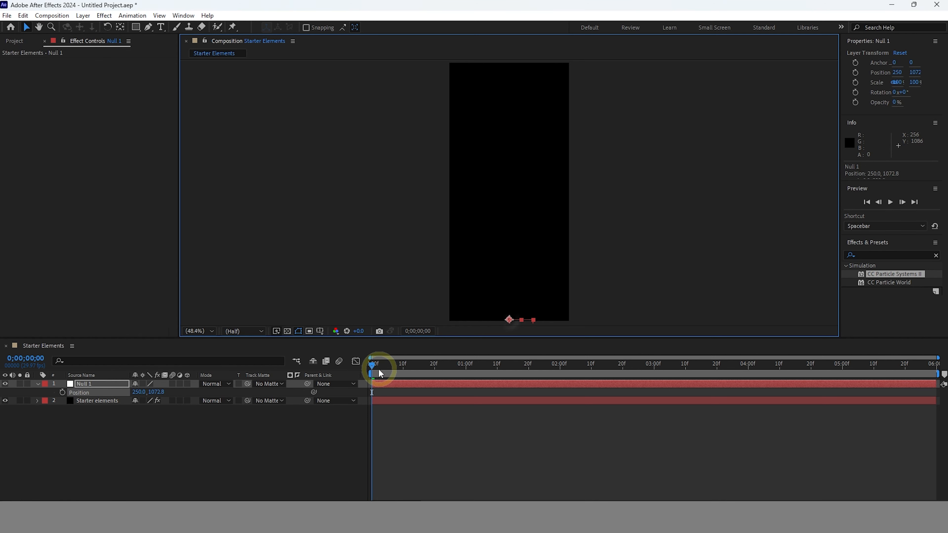
left_click(62, 392)
left_click_drag(371, 364, 438, 369)
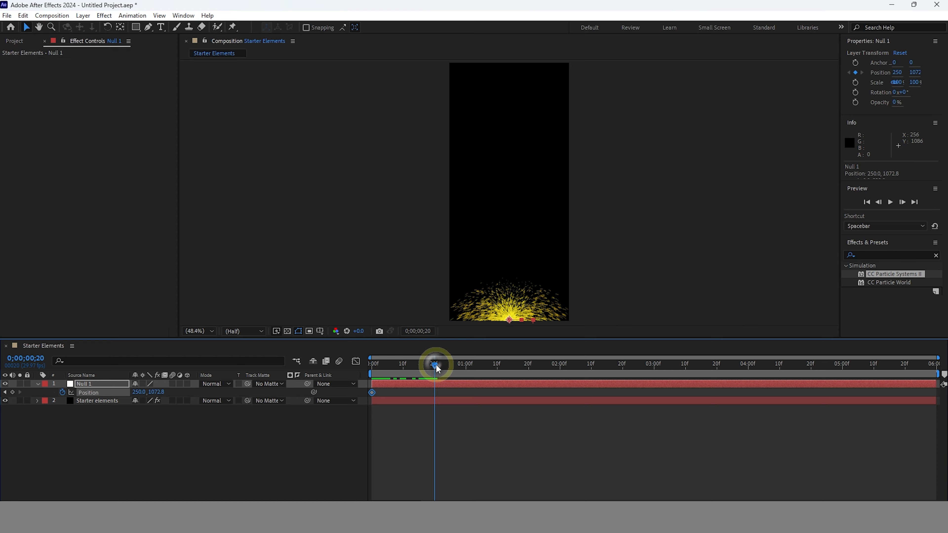
left_click_drag(509, 321, 500, 112)
key("shift")
Preview the particle animation from the first frame and examine the frames following the second keyframe
left_click_drag(431, 364, 365, 382)
key("space")
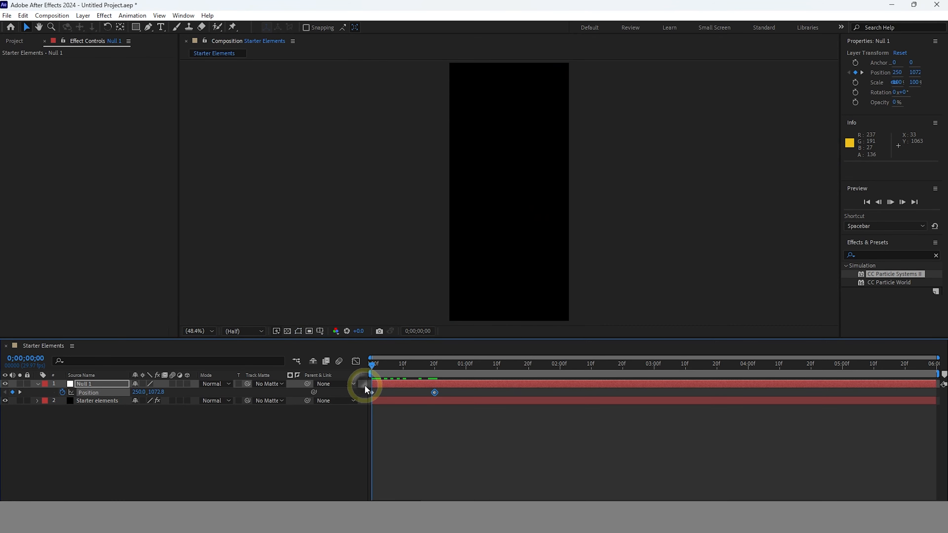
left_click(510, 363)
left_click_drag(511, 366, 456, 385)
Try retiming the second Position keyframe, and undo that change along with the null's Position keyframing
left_click(434, 392)
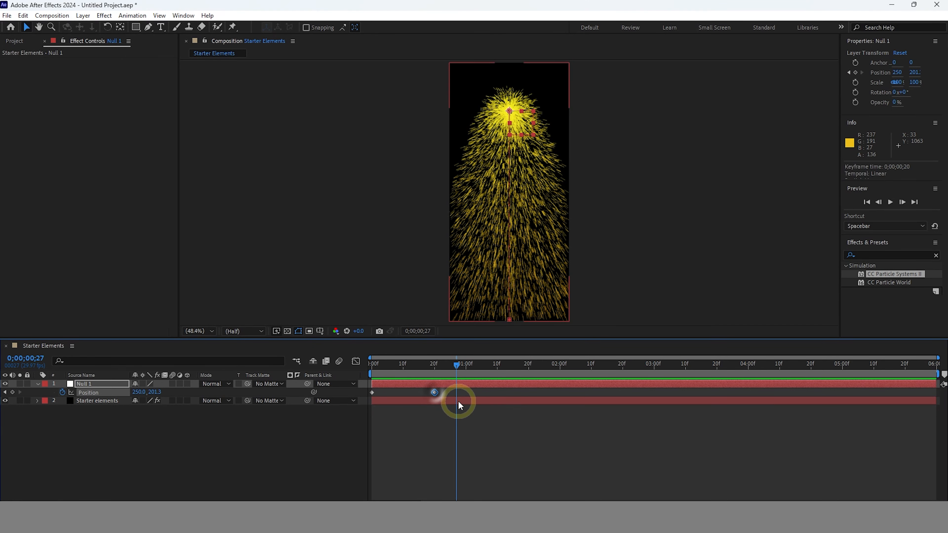
key("ctrl+z")
left_click_drag(460, 367, 431, 381)
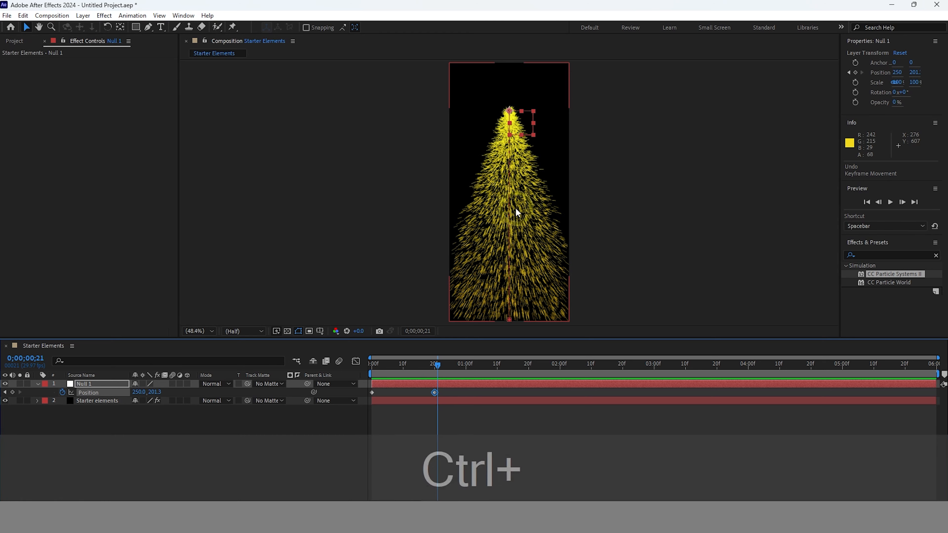
key("ctrl+z")
key("ctrl+z")
Move the null up to about 250, 164 at frame 20 without keyframing, and preview the particles
left_click_drag(372, 364, 438, 368)
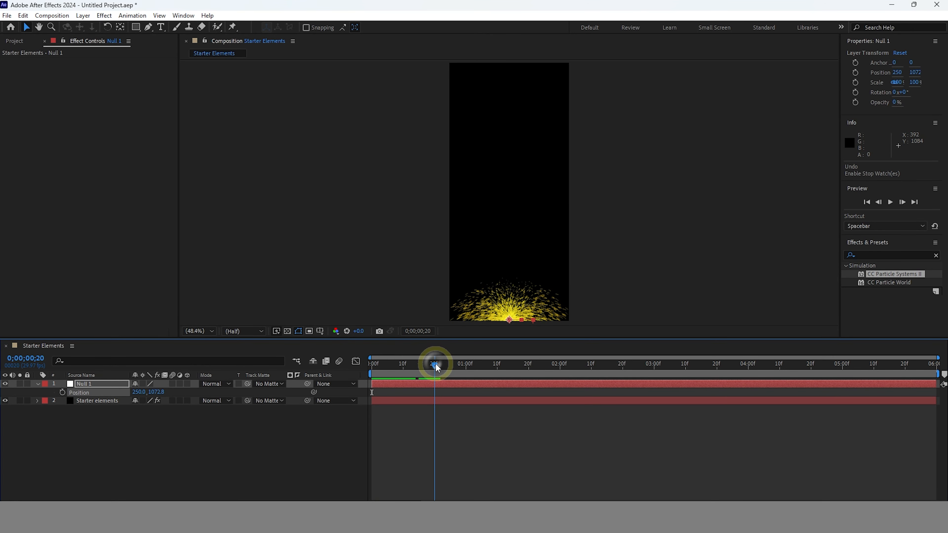
left_click_drag(509, 319, 509, 102)
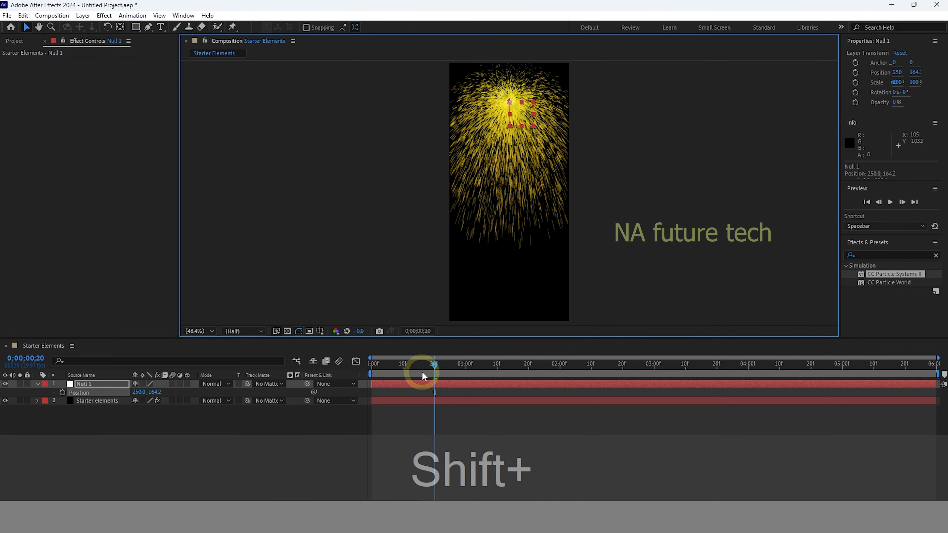
key("space")
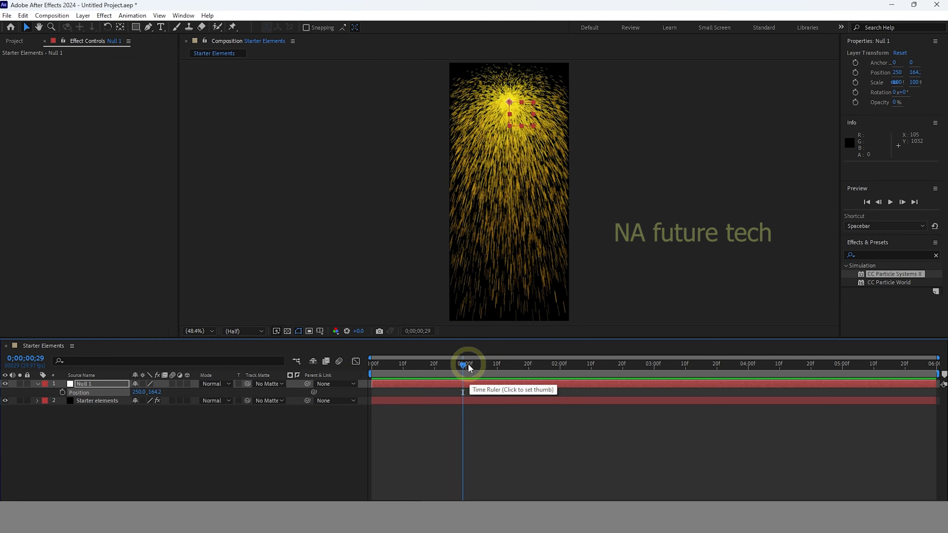
key("space")
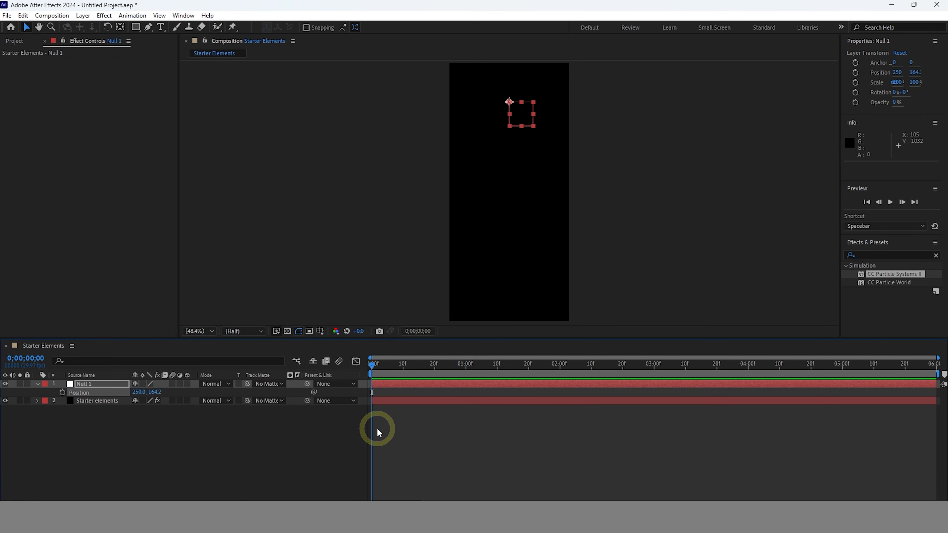
Undo the null's moves and Position keyframing to restore it to the composition's centre
key("ctrl+z")
left_click(62, 392)
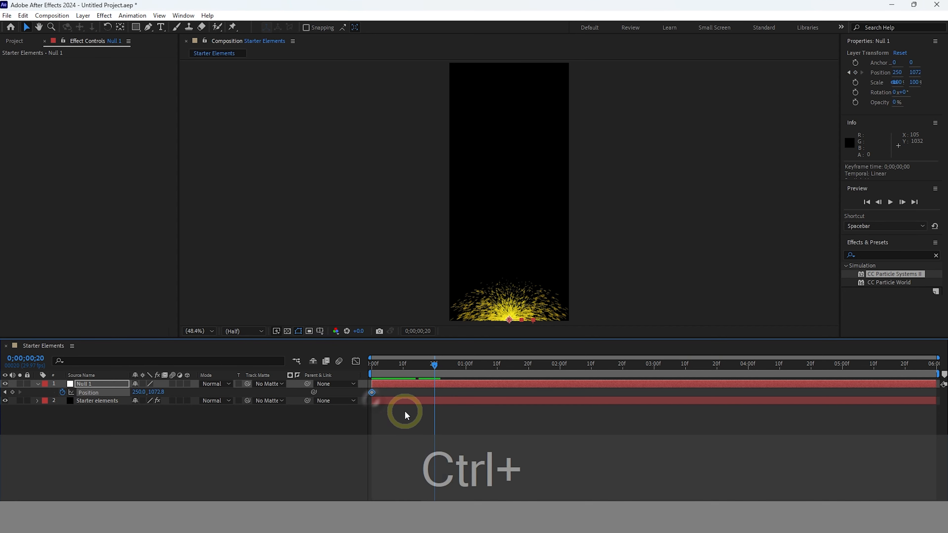
key("ctrl+z")
key("ctrl+z")
left_click_drag(414, 365, 362, 367)
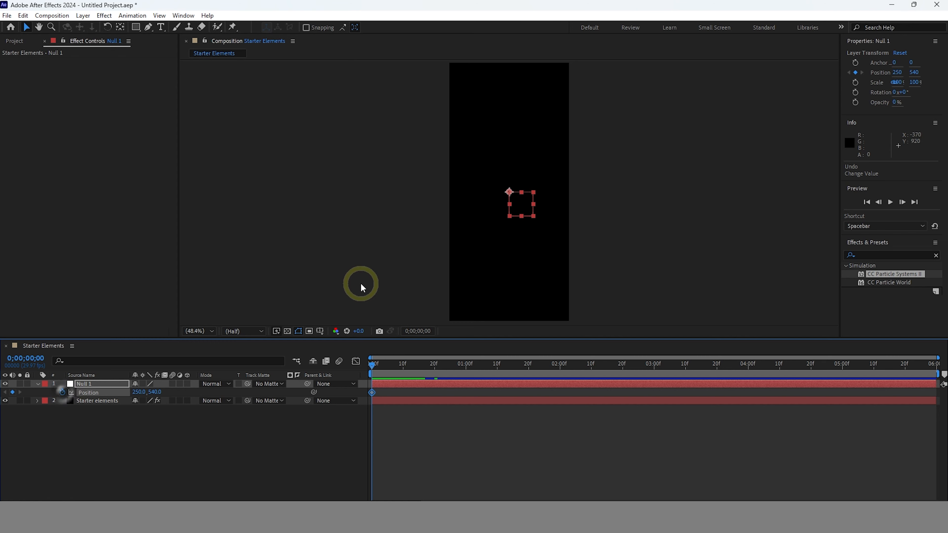
key("ctrl+z")
Keyframe the null's Position rising from about 250, 1077 at the first frame to about 250, 139 at frame 20
left_click_drag(509, 192, 513, 323)
left_click(62, 391)
left_click_drag(388, 374, 435, 367)
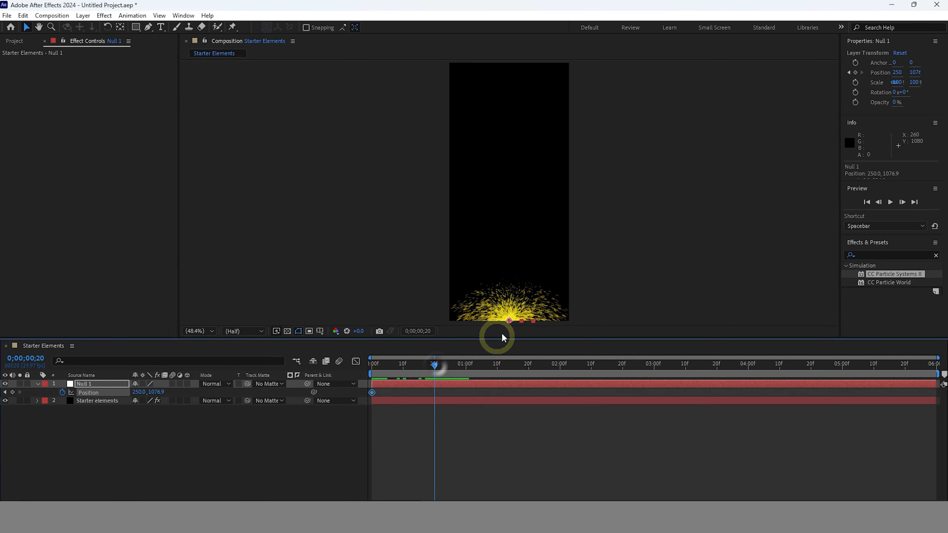
left_click_drag(509, 321, 512, 98)
left_click(435, 367)
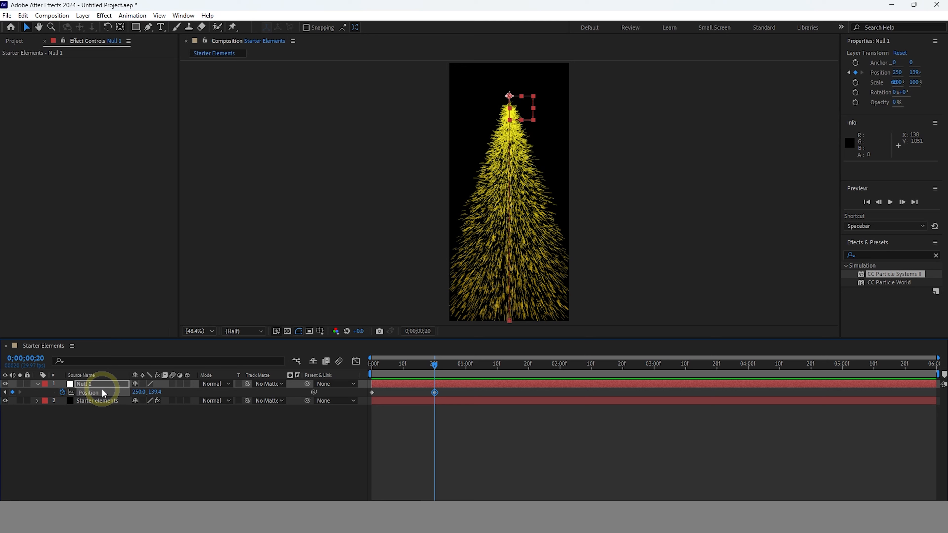
Set the Birth Rate of CC Particle Systems II on the Starter elements layer to 3.5
left_click(106, 402)
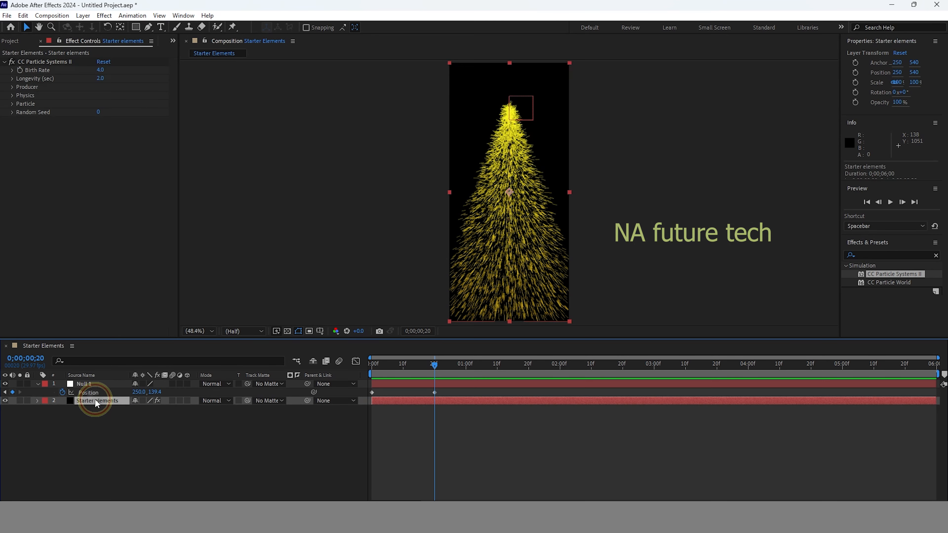
left_click(100, 70)
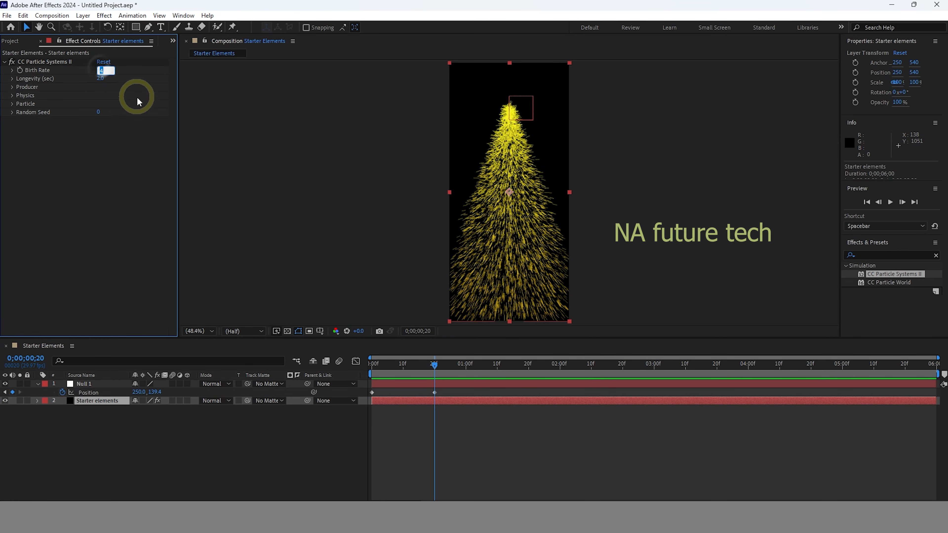
type("3.")
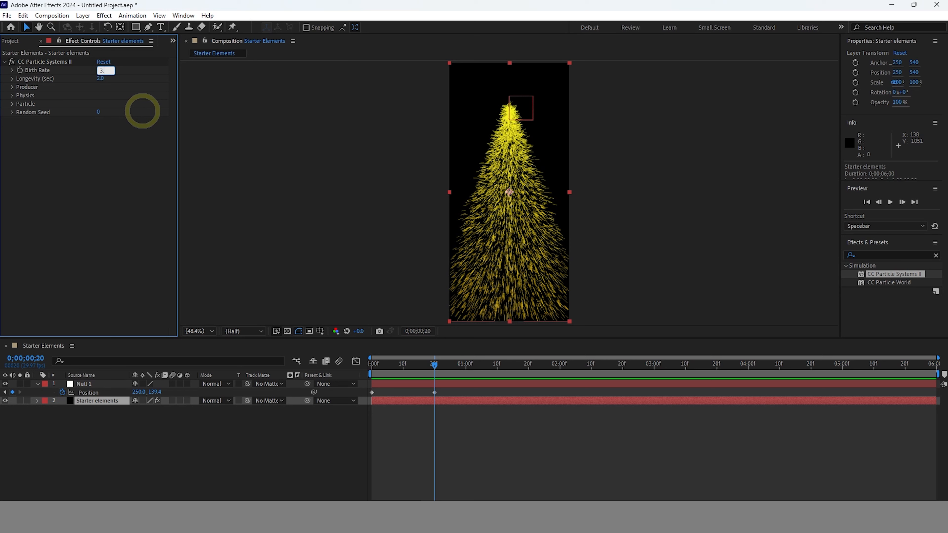
type("5")
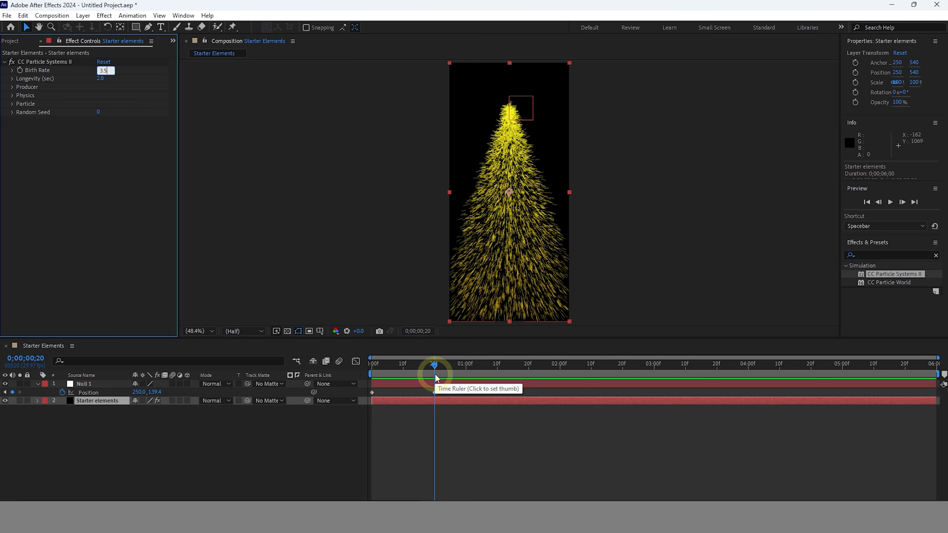
left_click(52, 70)
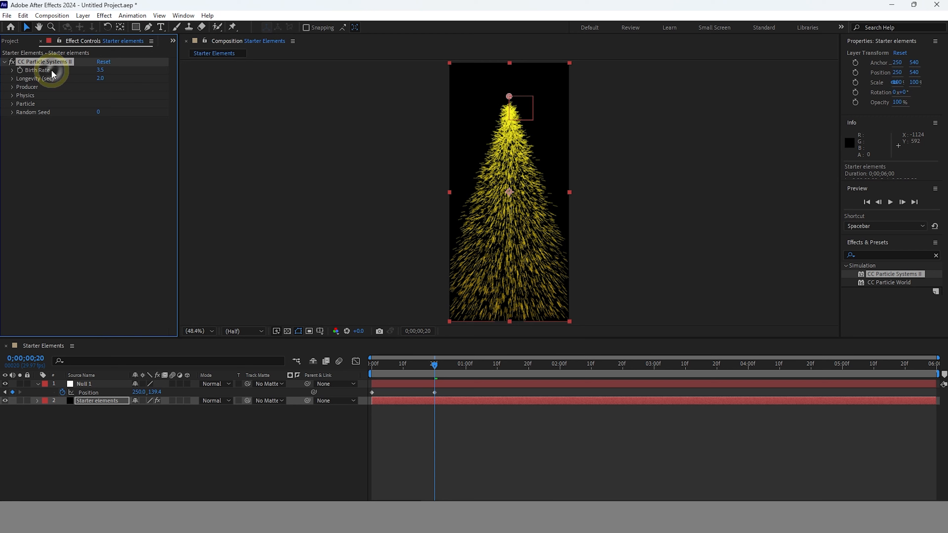
Try a Birth Rate of 0 a few frames past frame 20 without keyframing, check the first frame, and undo the Birth Rate changes
mouse_move(435, 364)
left_mouse_down()
mouse_move(424, 364)
mouse_move(444, 368)
left_mouse_up()
left_click(100, 70)
type("0")
left_click(120, 120)
left_click_drag(444, 364, 378, 388)
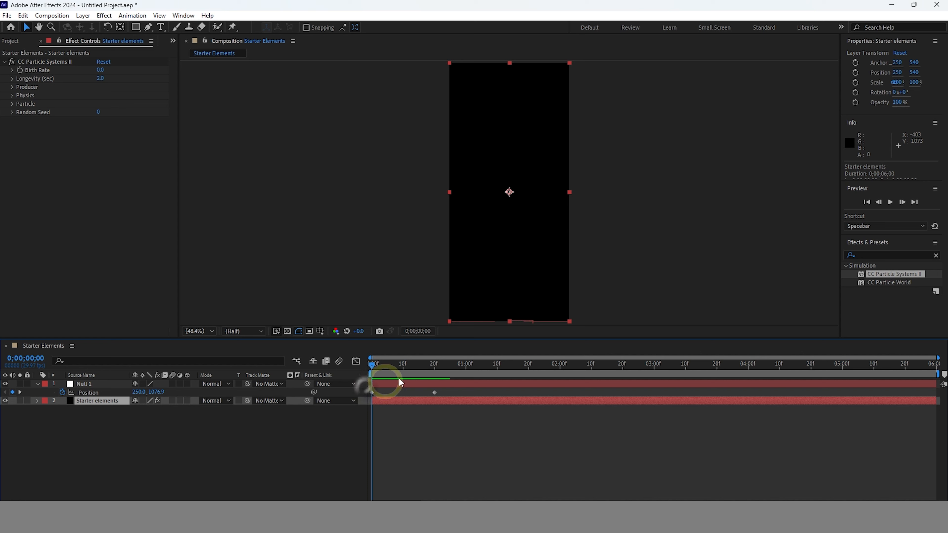
key("ctrl+z")
key("ctrl+z")
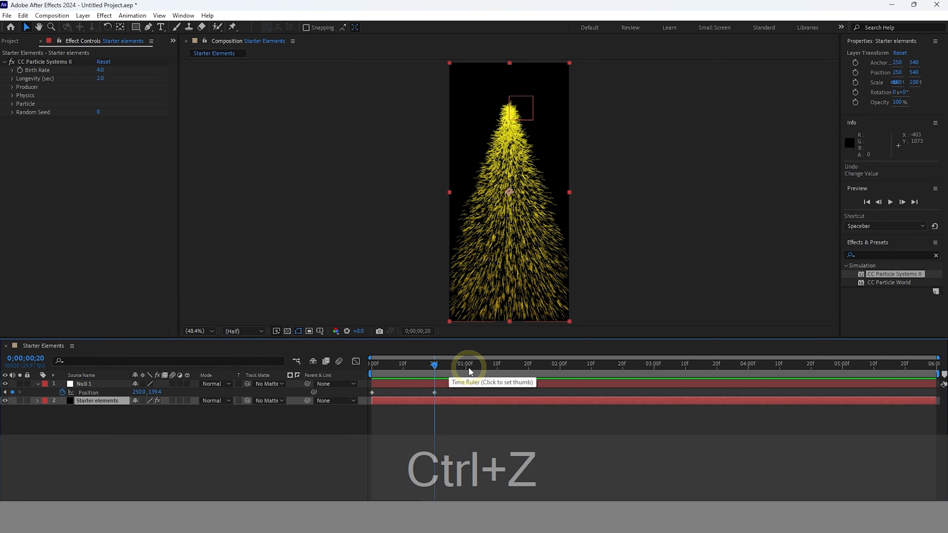
Keyframe the Birth Rate from 3.5 at frame 20 to 0 at frame 23
left_click(100, 70)
type("3.5")
left_click(20, 70)
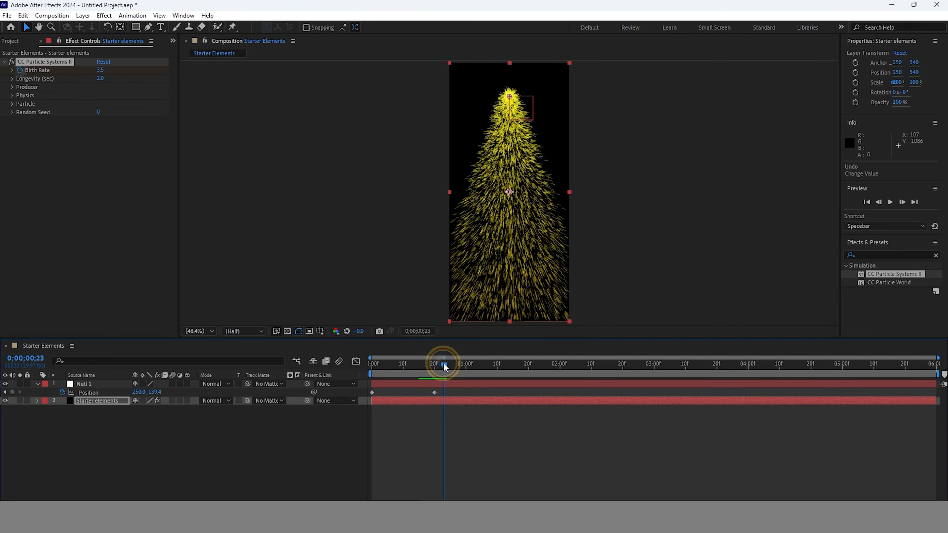
mouse_move(435, 369)
left_mouse_down()
mouse_move(475, 373)
mouse_move(433, 379)
left_mouse_up()
left_click(100, 70)
type("0")
left_click(145, 123)
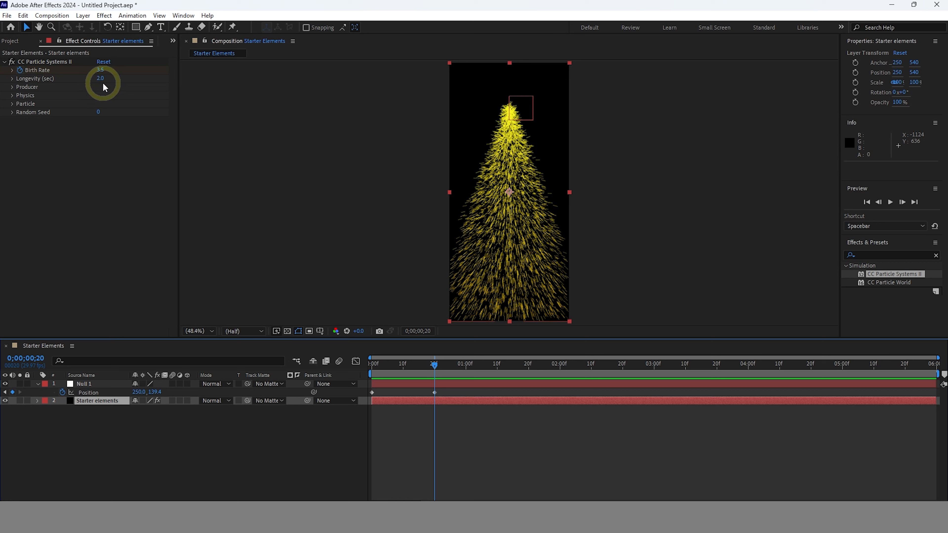
Set the particles' Longevity to 0.5 seconds and scrub through the animation around frame 20
left_click_drag(104, 85, 99, 79)
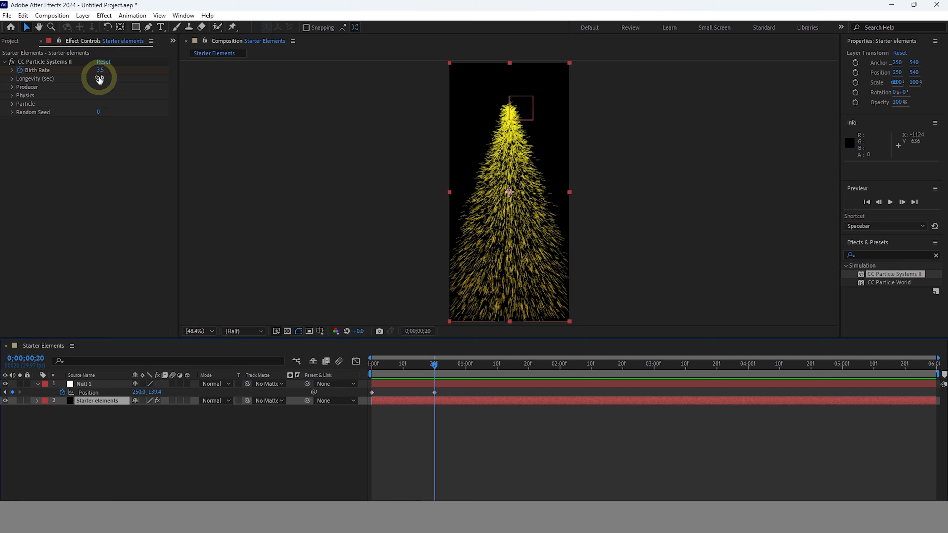
left_click(98, 80)
left_click(432, 364)
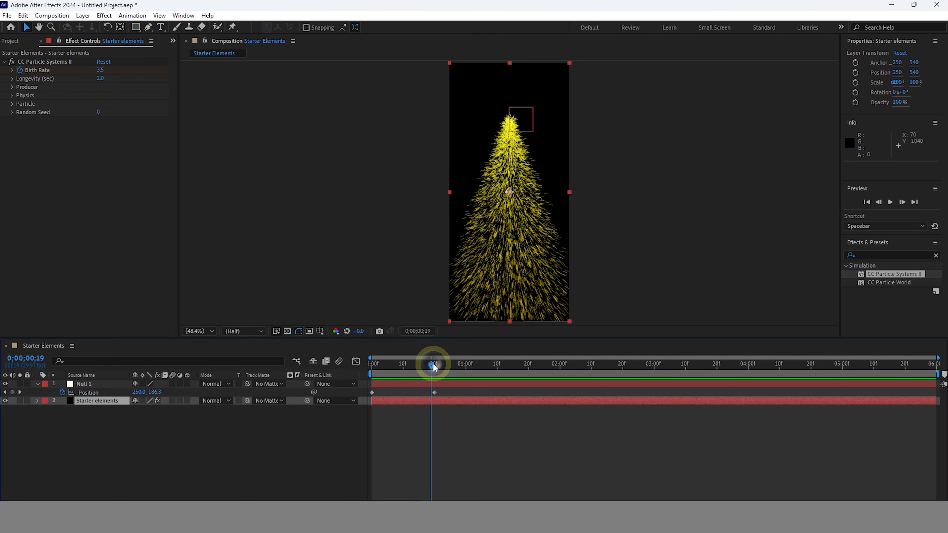
left_click(100, 77)
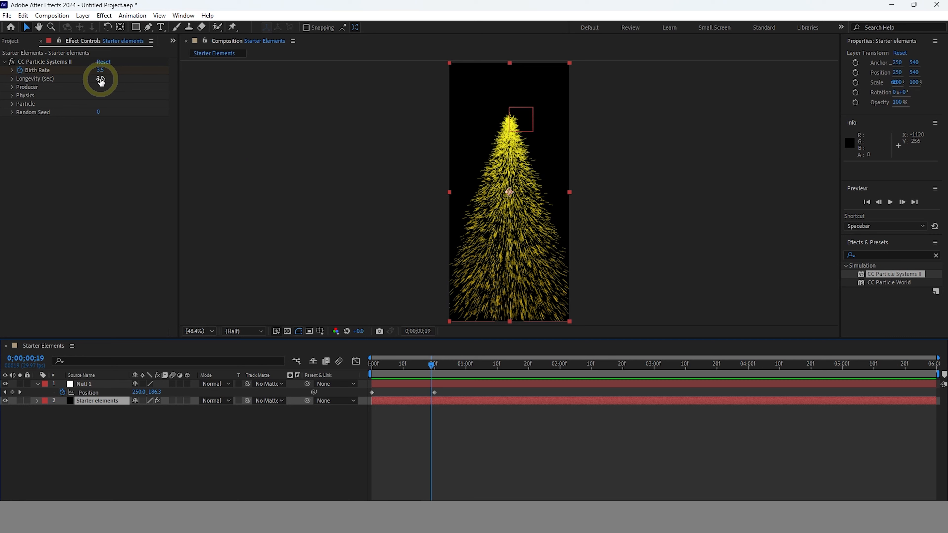
type(".5")
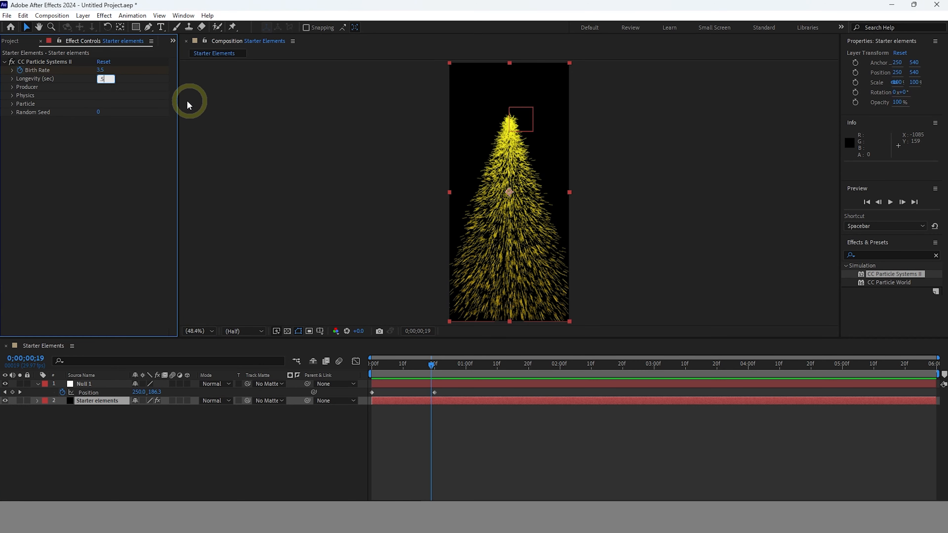
left_click(135, 79)
left_click(415, 368)
left_click_drag(415, 368, 438, 391)
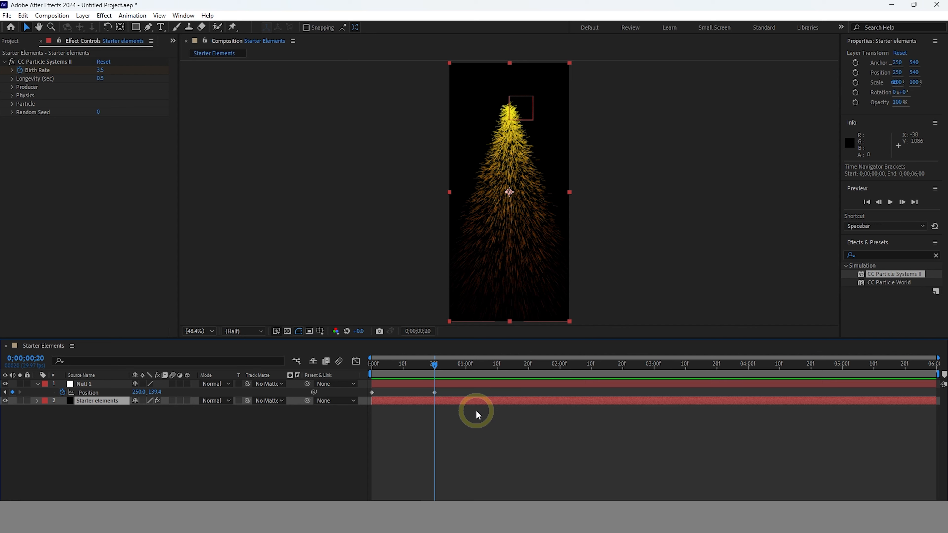
left_click(429, 367)
left_click(428, 368)
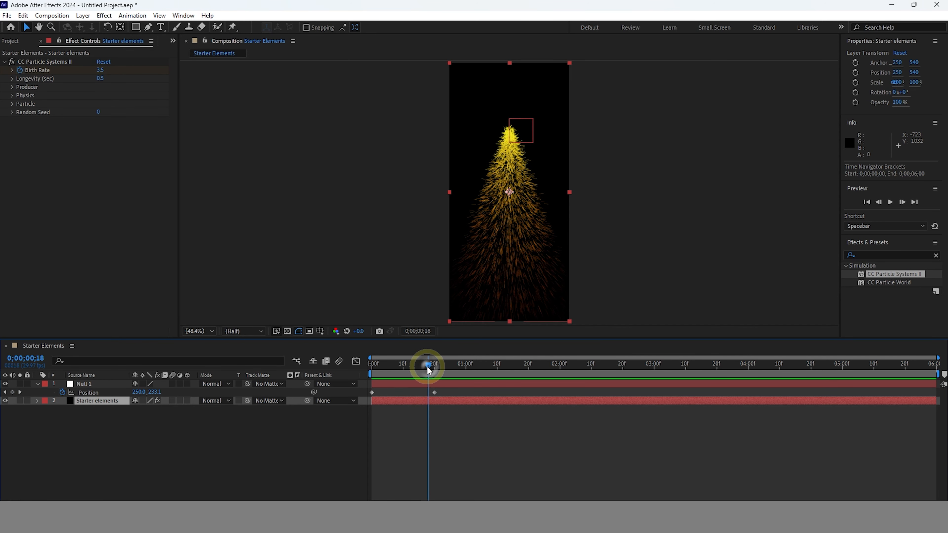
Set the Producer's Radius X and Radius Y to 0.4
left_click(13, 86)
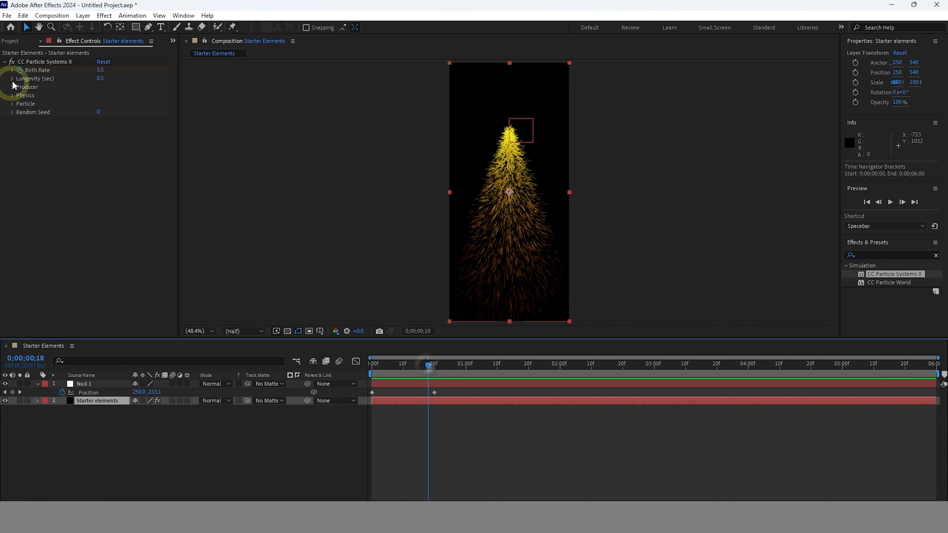
left_click(102, 105)
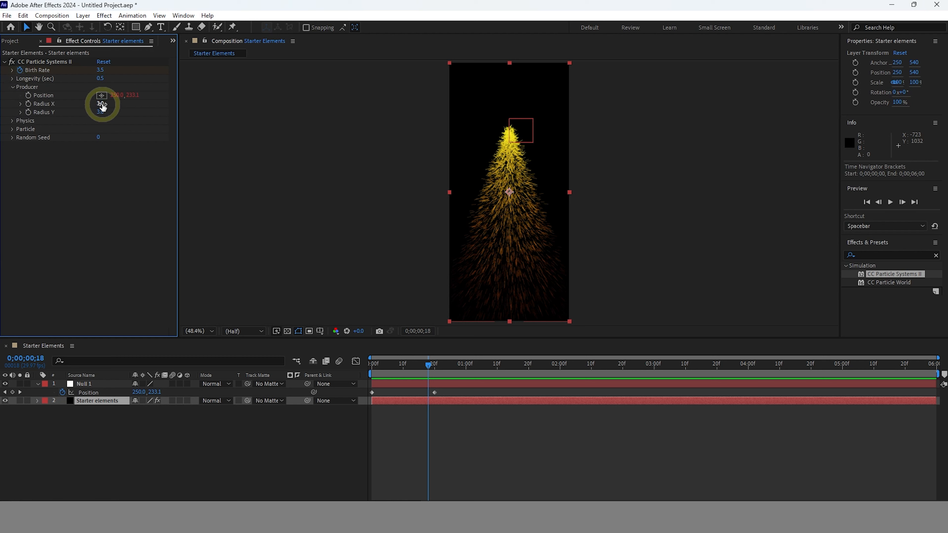
left_click(98, 104)
type("0.4")
left_click(101, 112)
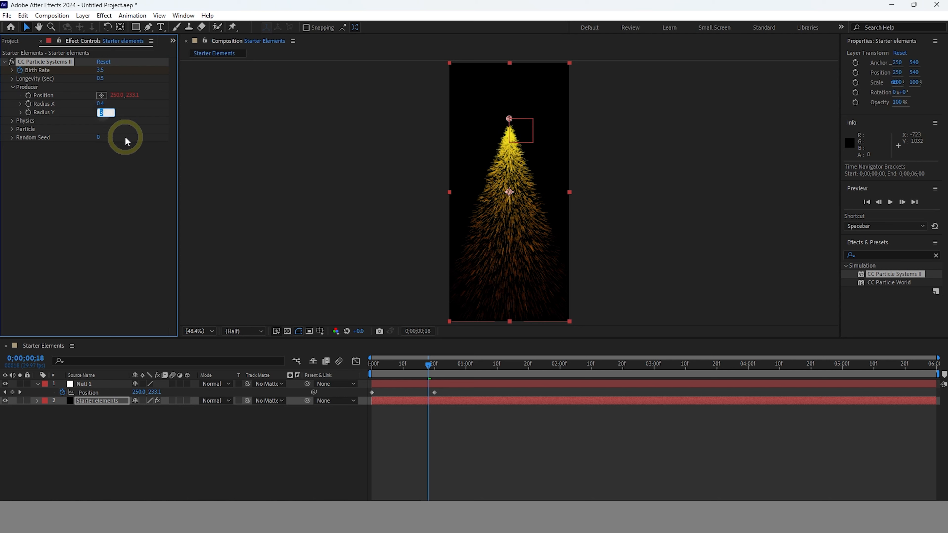
type("4")
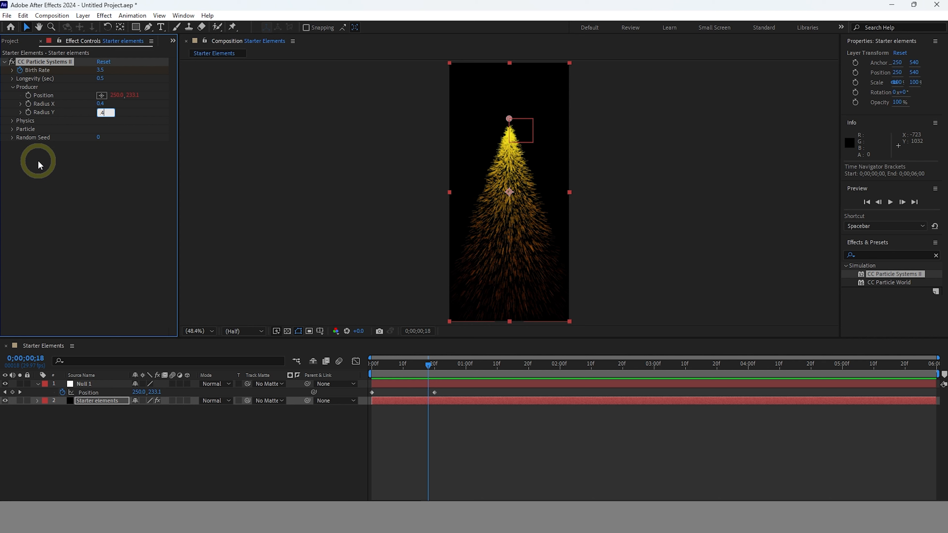
left_click(13, 78)
left_click(13, 79)
left_click(12, 87)
Set the particles' Physics Velocity to 0.2 and scrub to frame 20 to preview the trail
left_click(12, 95)
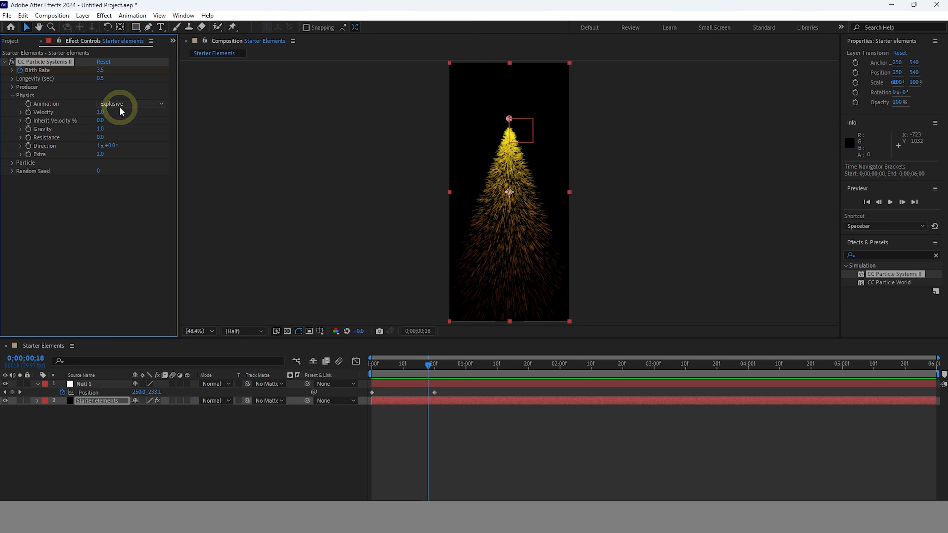
left_click(102, 113)
type("0.2")
key("Return")
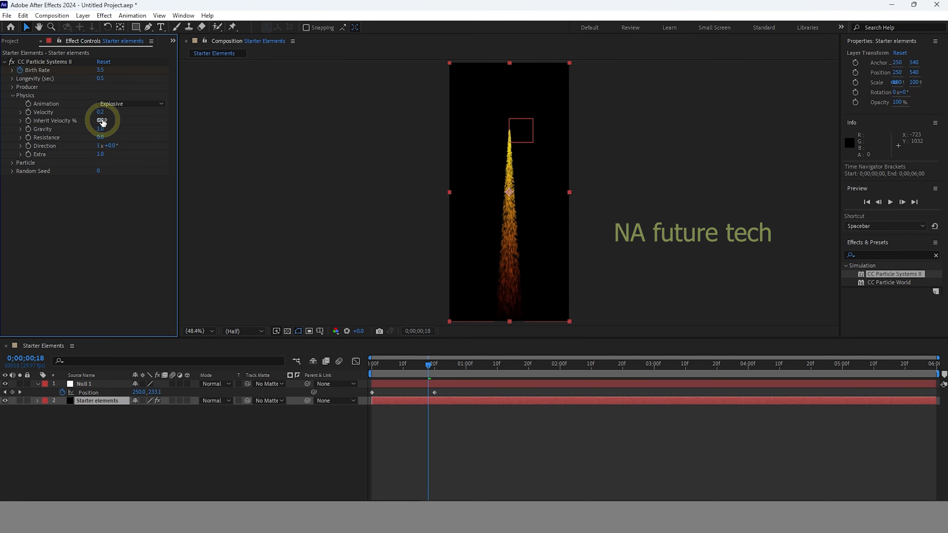
left_click_drag(428, 364, 436, 390)
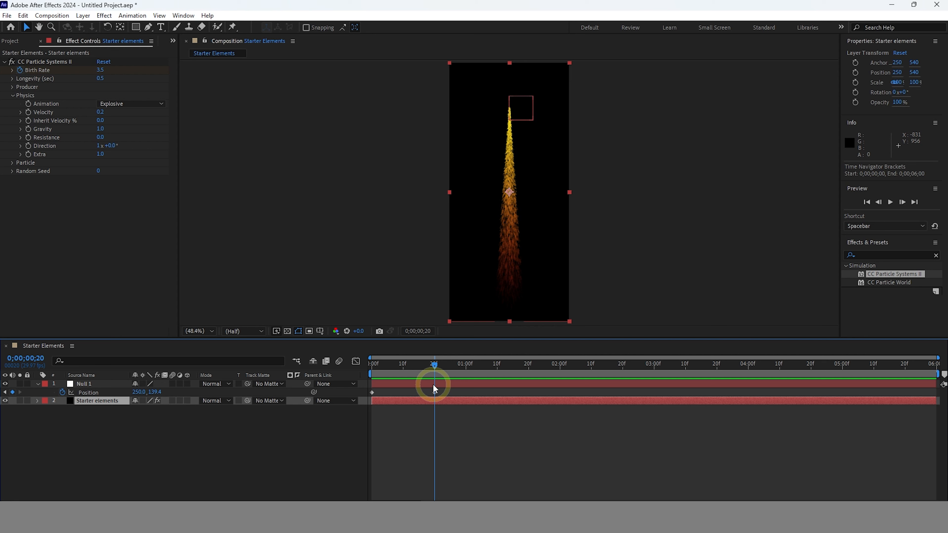
Set the particles' Inherit Velocity to 10%
left_click_drag(102, 121, 117, 122)
left_click(102, 121)
type("10")
key("Return")
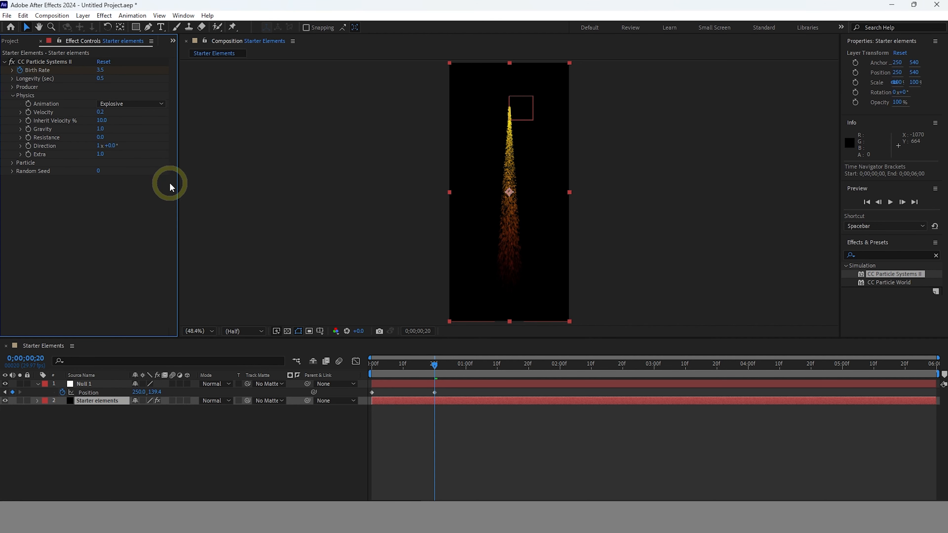
Set the particles' Gravity to 0.5 and scrub back to frame 18 to preview the trail
left_click(102, 129)
type("1")
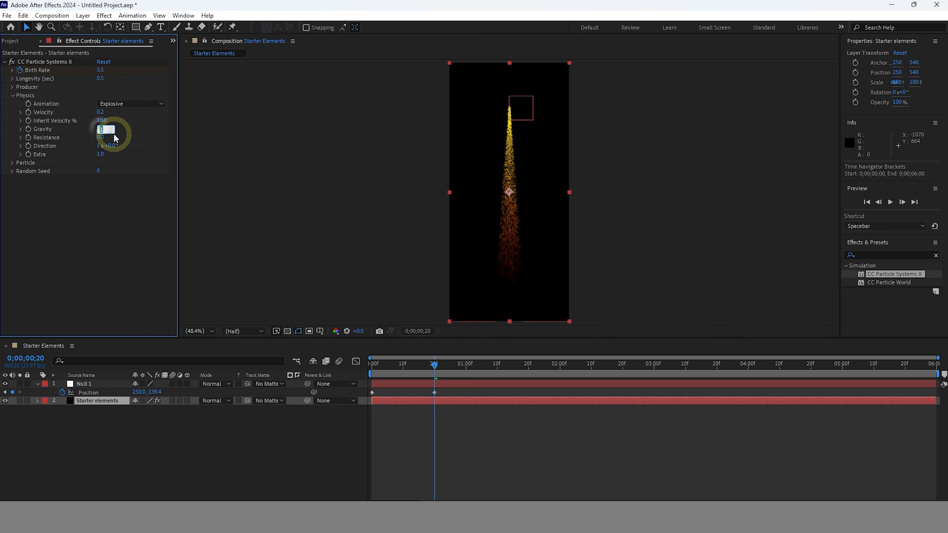
type("5")
left_click(124, 132)
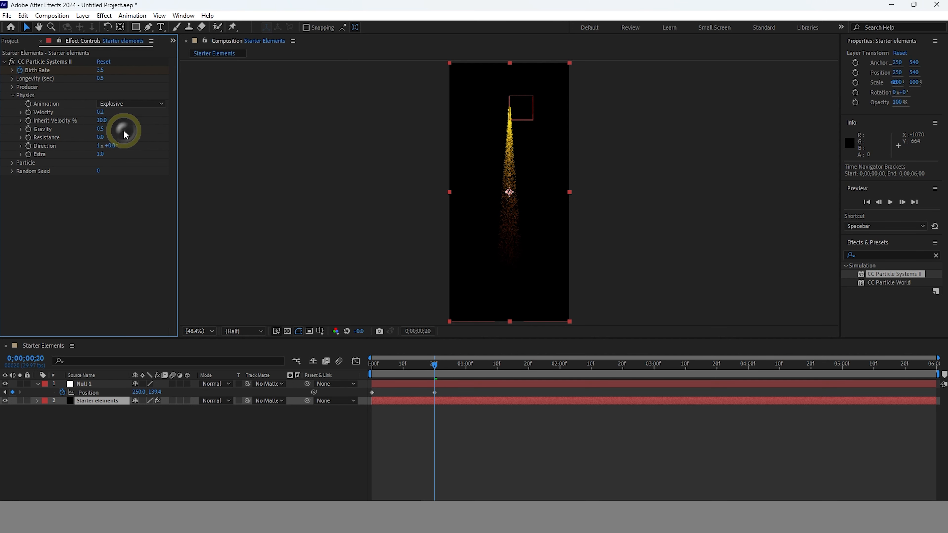
left_click_drag(445, 361, 428, 381)
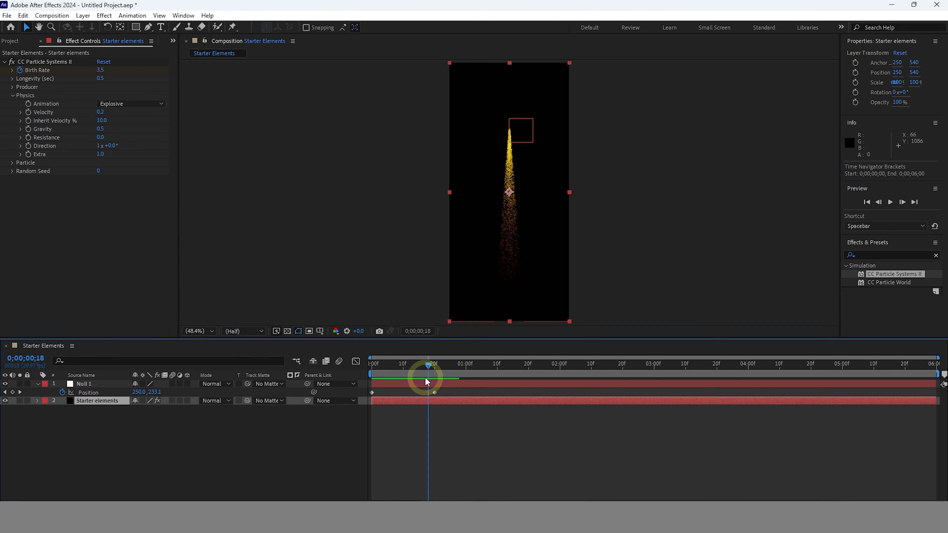
Lower the particles' Max Opacity to 25%
left_click(12, 96)
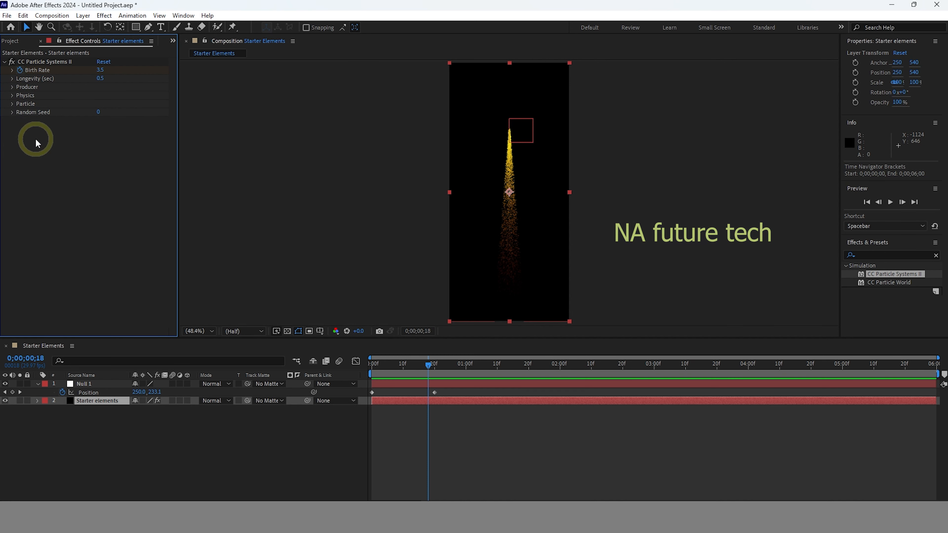
left_click(12, 104)
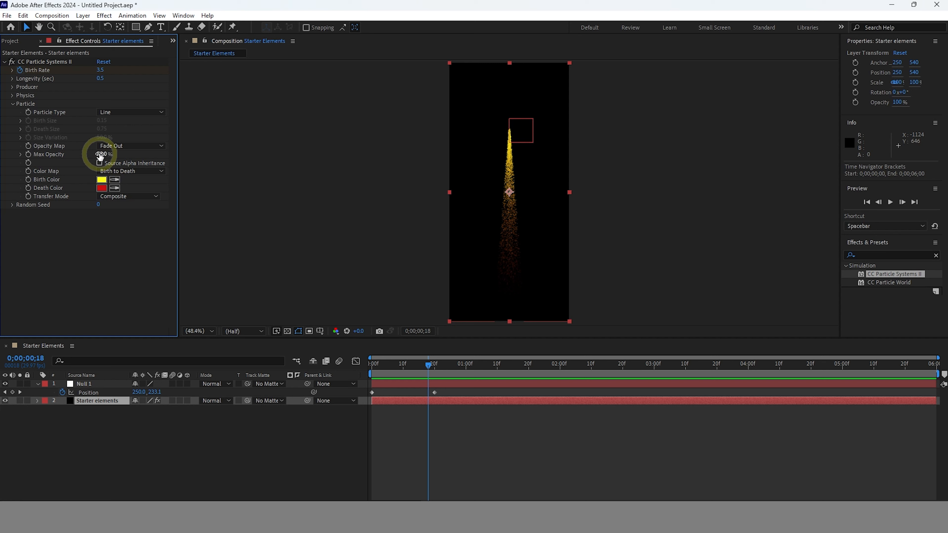
left_click_drag(100, 156, 81, 161)
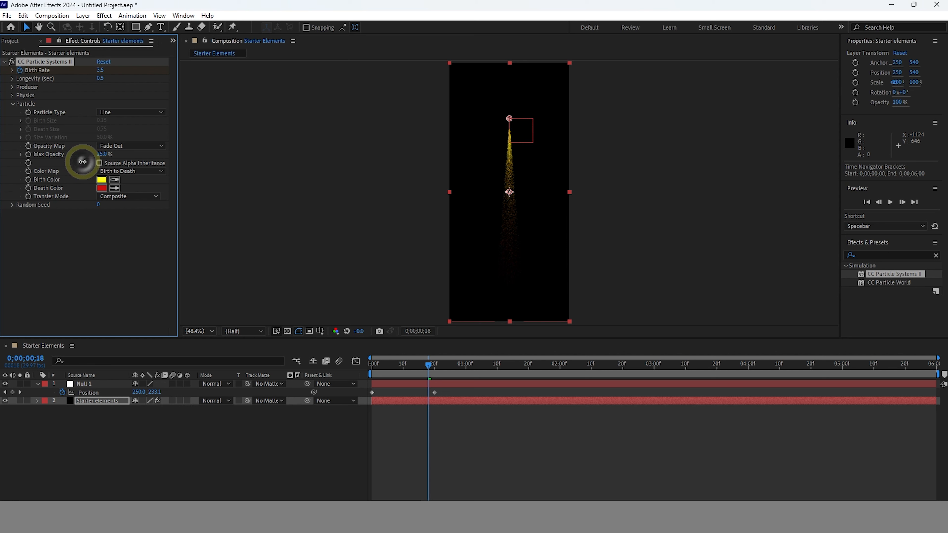
Change the particles' Birth Color to white (FFFFFF)
left_click(102, 179)
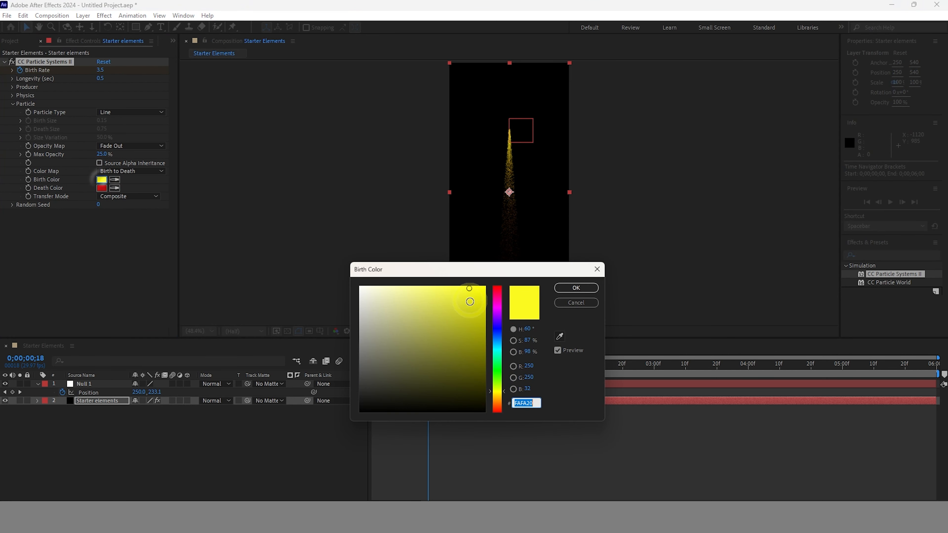
left_click_drag(468, 291, 370, 286)
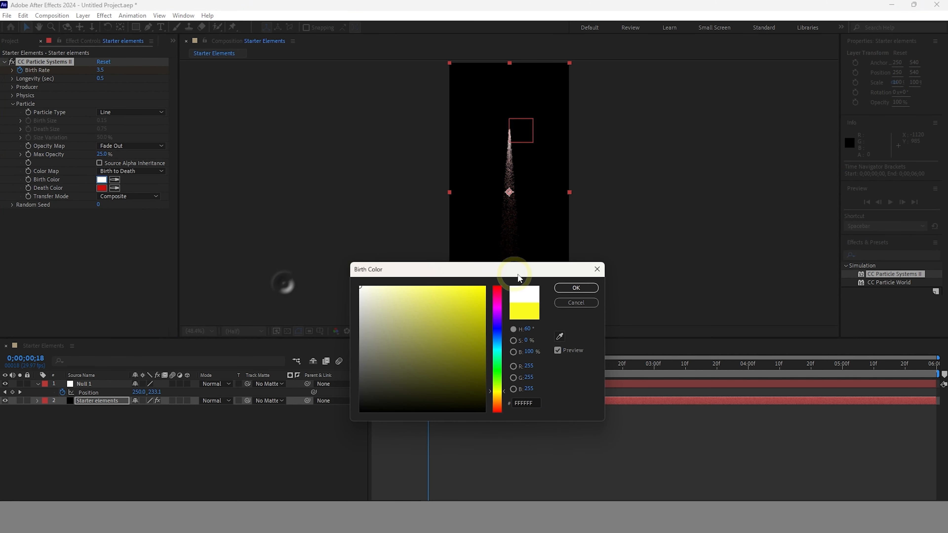
left_click(576, 288)
Change the particles' Death Color to orange (FA810C) and scrub through the trail to frame 18
left_click(101, 188)
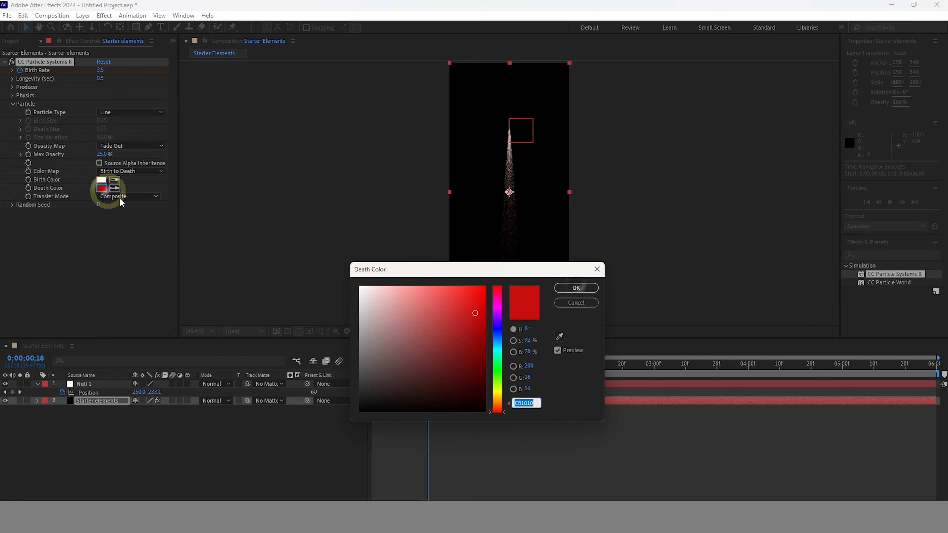
left_click(500, 395)
left_click_drag(499, 406, 499, 402)
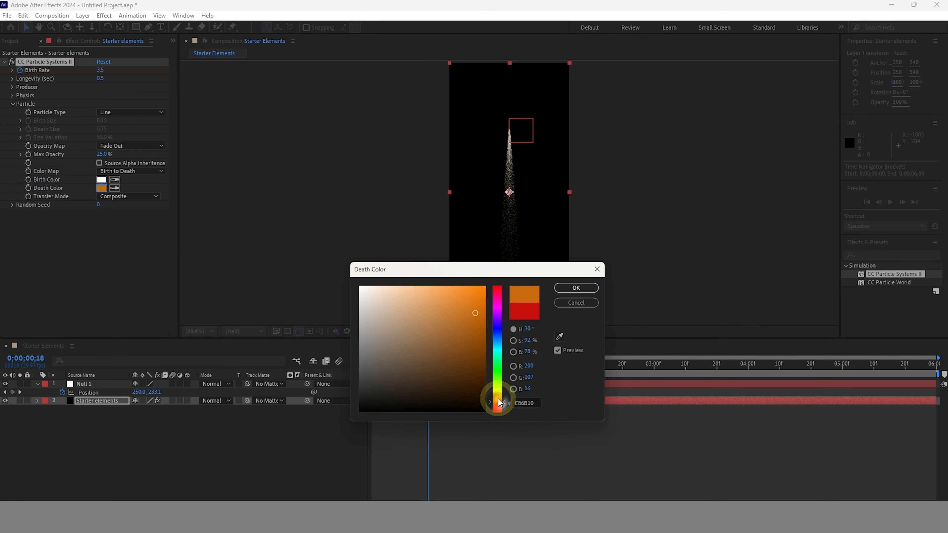
left_click(575, 288)
left_click_drag(388, 364, 429, 391)
Change the particles' Birth Color to a light pink
left_click(101, 180)
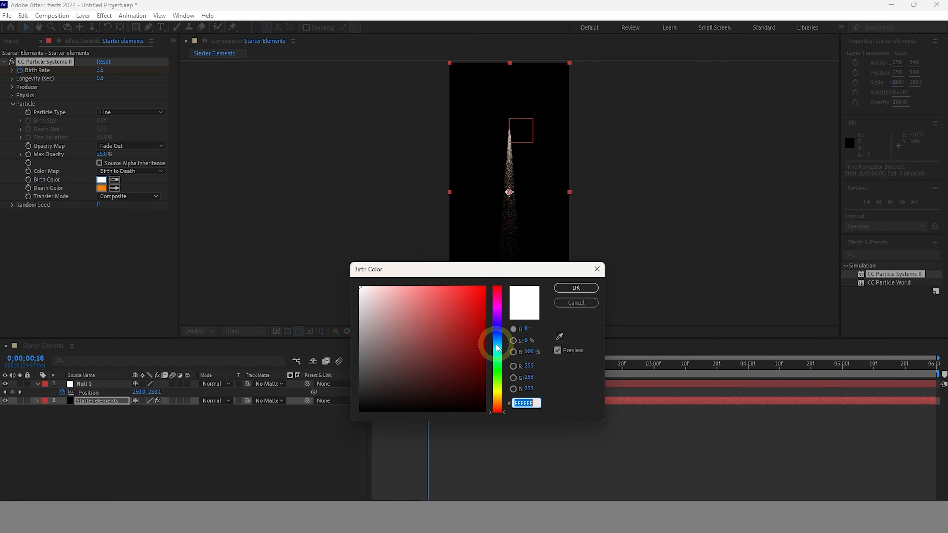
left_click(410, 286)
left_click(576, 288)
Darken the particles' Death Color to a deeper orange
left_click(101, 187)
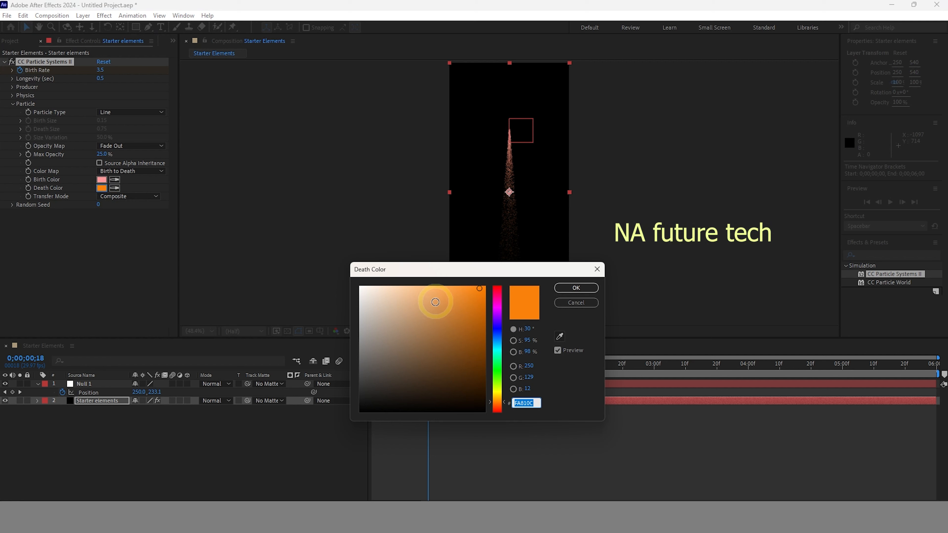
left_click_drag(482, 324, 484, 301)
left_click(575, 287)
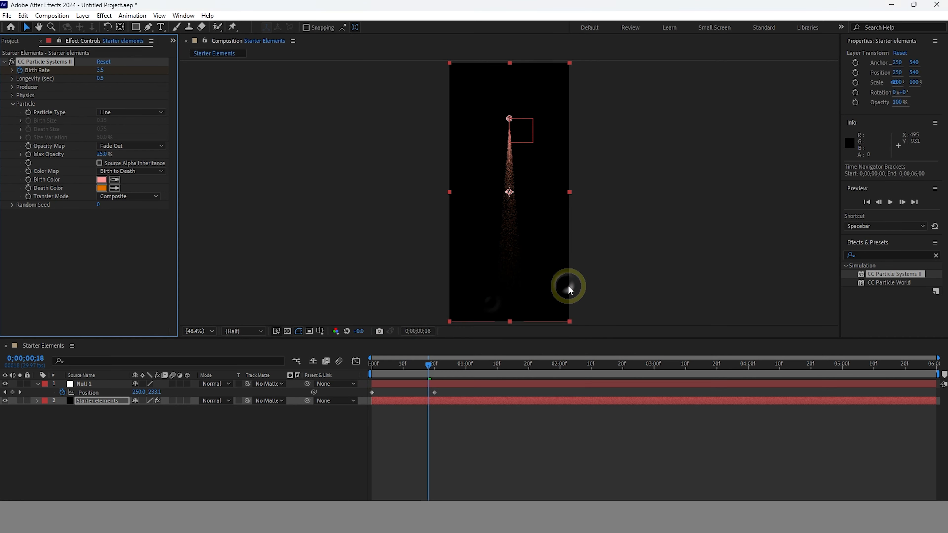
Lighten the particles' Birth Color to a paler pink
left_click(101, 179)
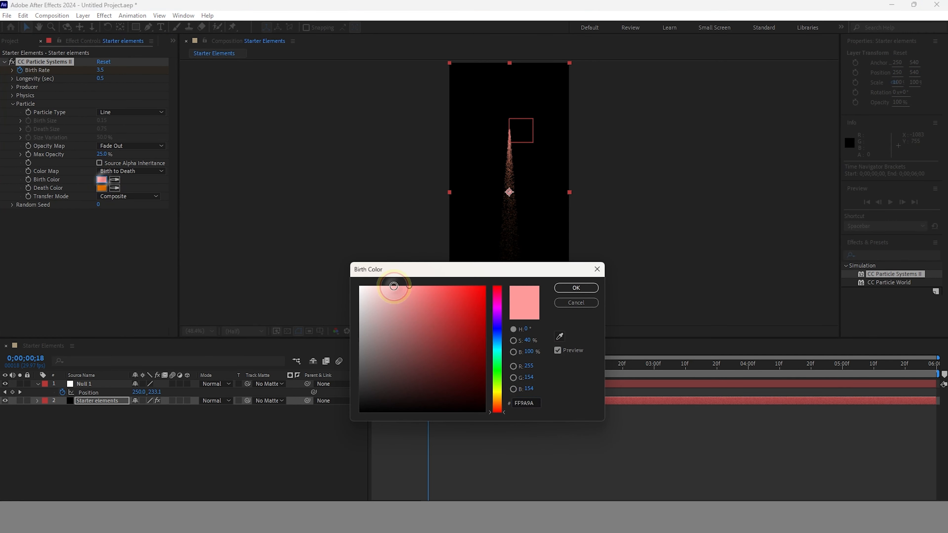
left_click(384, 285)
left_click(570, 290)
Preview the recolored trail from the first frame and scrub around 0;00;01;05 to find where it ends
left_click_drag(428, 364, 370, 391)
key("space")
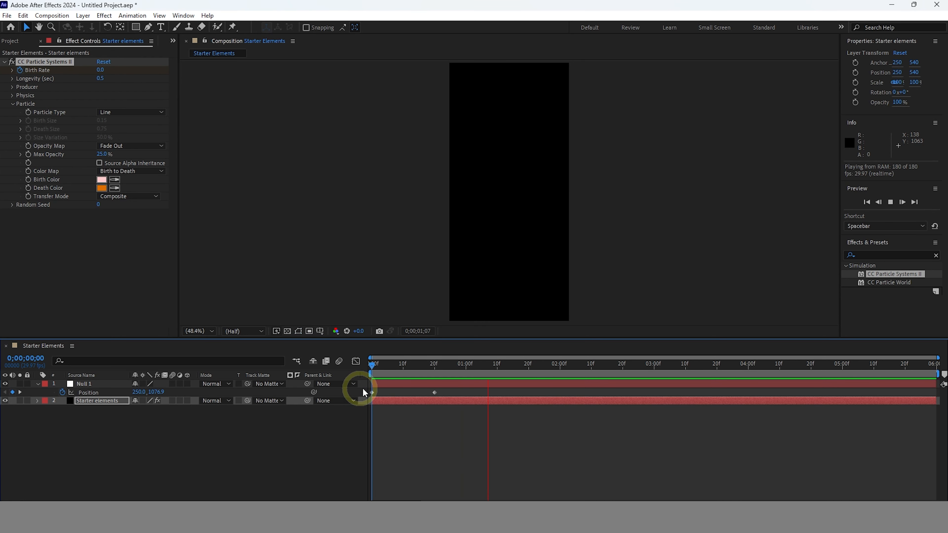
left_click(498, 365)
left_click_drag(465, 381, 484, 382)
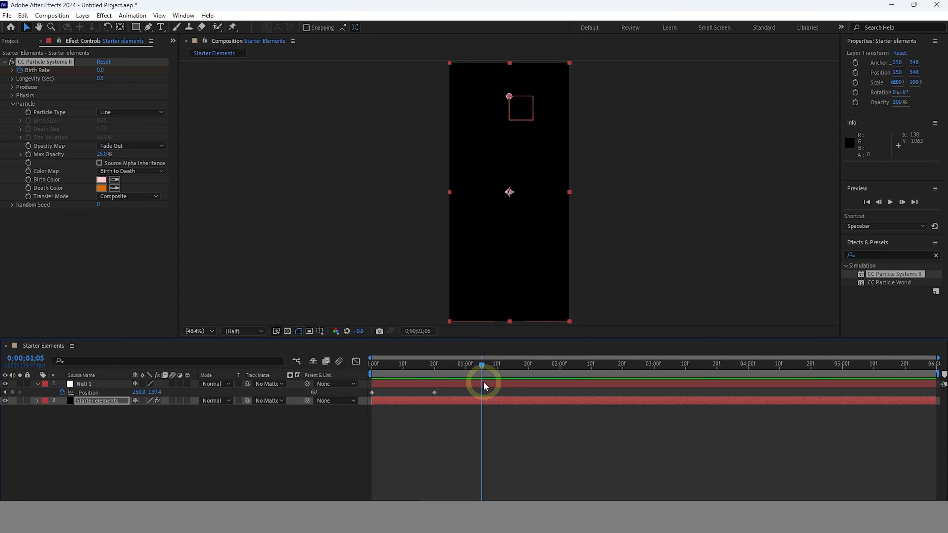
left_click_drag(484, 373, 472, 369)
Collapse the CC Particle Systems II settings and the Null 1 layer's properties
left_click(4, 62)
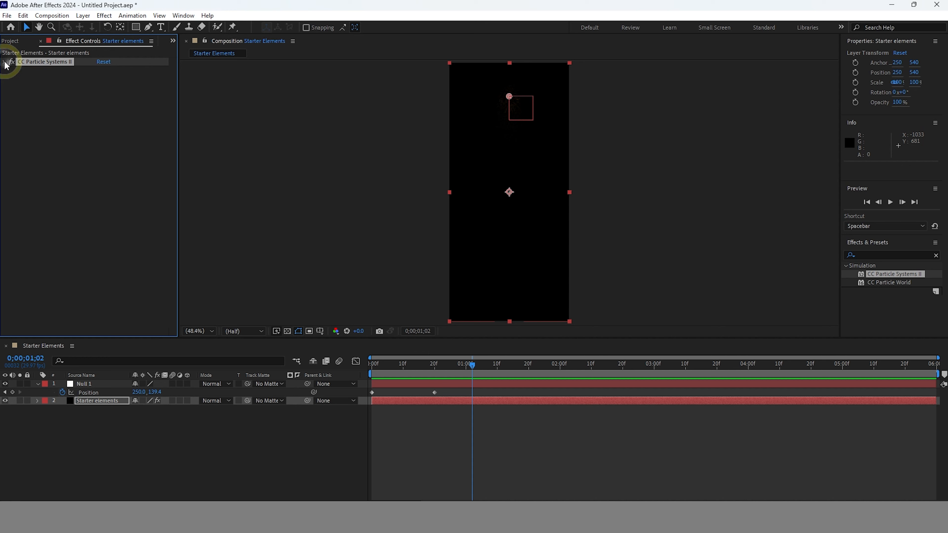
left_click(38, 384)
left_click(78, 407)
Try to trim the Null 1 layer's end to about 0;00;01;14
left_click_drag(471, 364, 506, 402)
left_click(541, 385)
left_click_drag(936, 381, 511, 397)
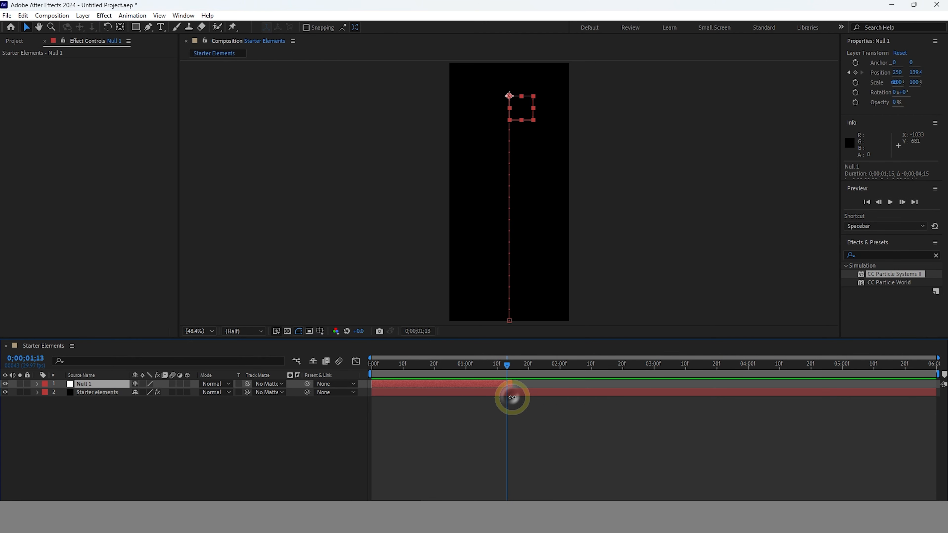
right_click(494, 389)
mouse_move(562, 290)
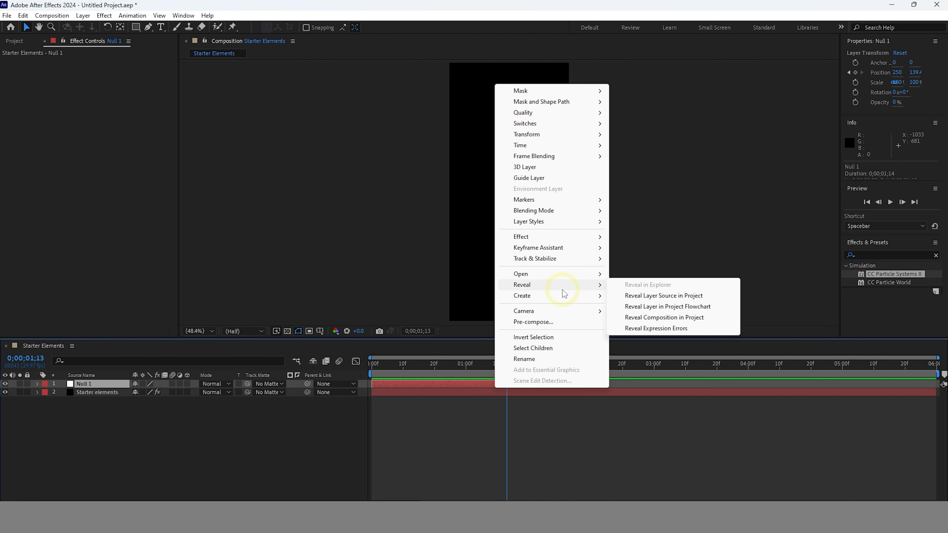
left_click(558, 402)
left_click(493, 392)
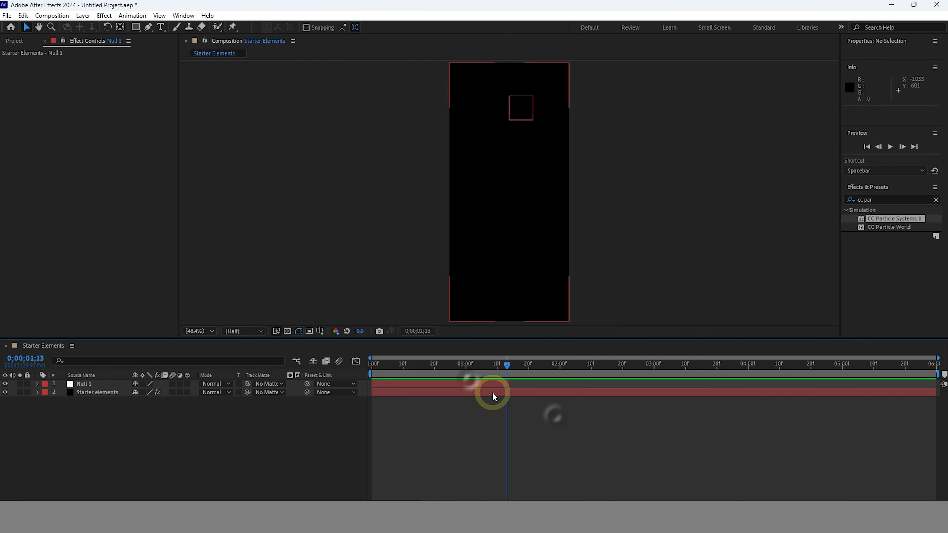
right_click(494, 390)
left_click(484, 416)
left_click(503, 383)
left_click(865, 385)
left_click(585, 422)
key("ctrl+z")
left_click(553, 422)
left_click(499, 375)
left_click_drag(124, 420, 84, 384)
right_click(502, 383)
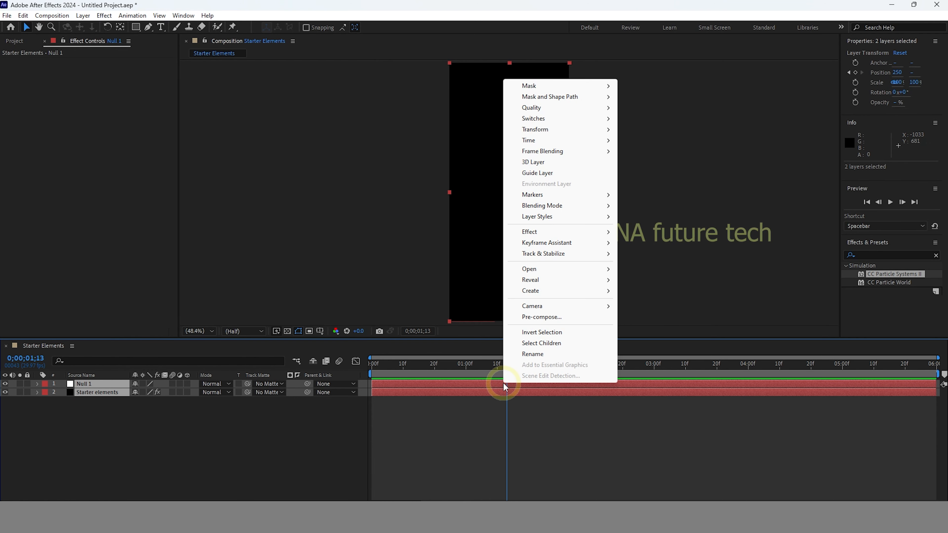
left_click(593, 215)
left_click(584, 212)
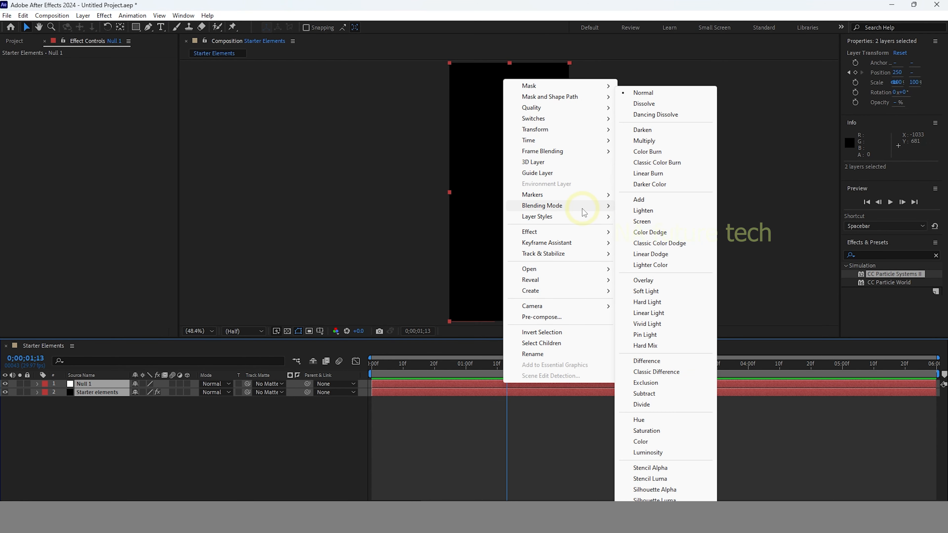
left_click(303, 455)
End the work area at 0;00;01;05 and trim the Starter Elements composition to it
left_click_drag(508, 363, 481, 365)
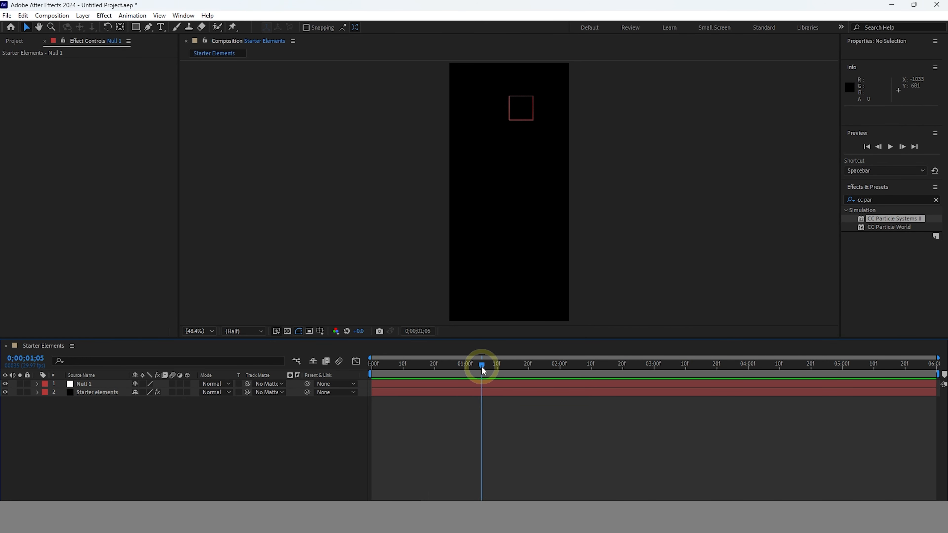
left_click(936, 373)
left_click_drag(936, 374, 484, 375)
right_click(480, 375)
left_click(524, 404)
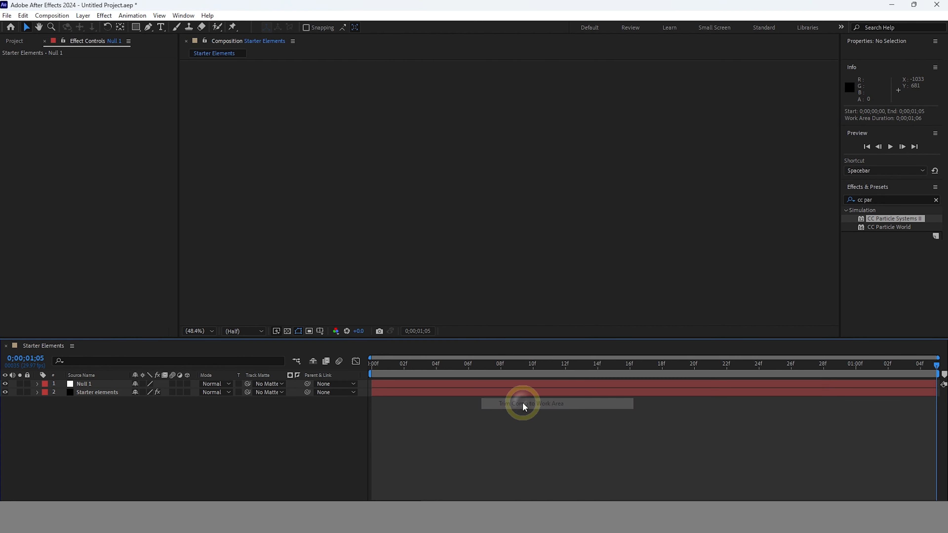
Play back the trimmed Starter Elements composition and check its last frames
key("space")
key("space")
key("space")
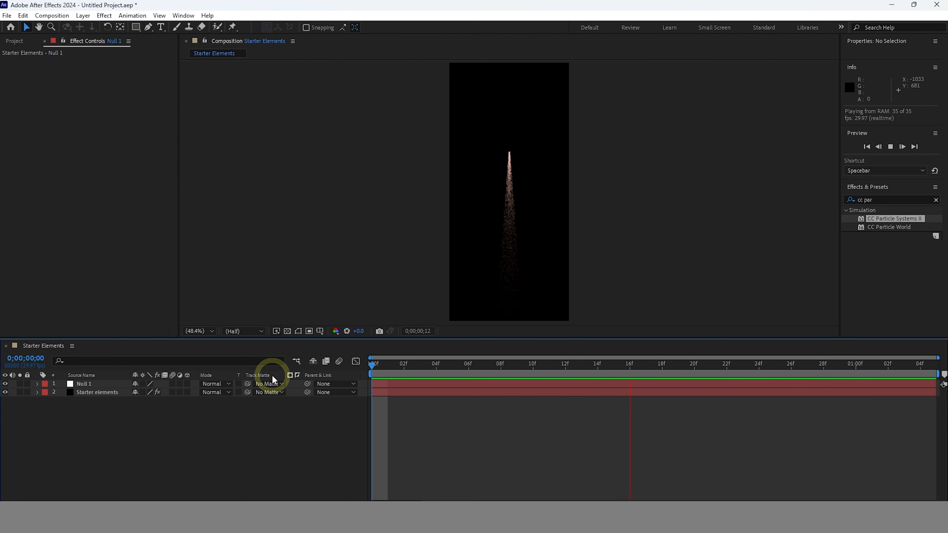
key("space")
left_click_drag(755, 364, 929, 381)
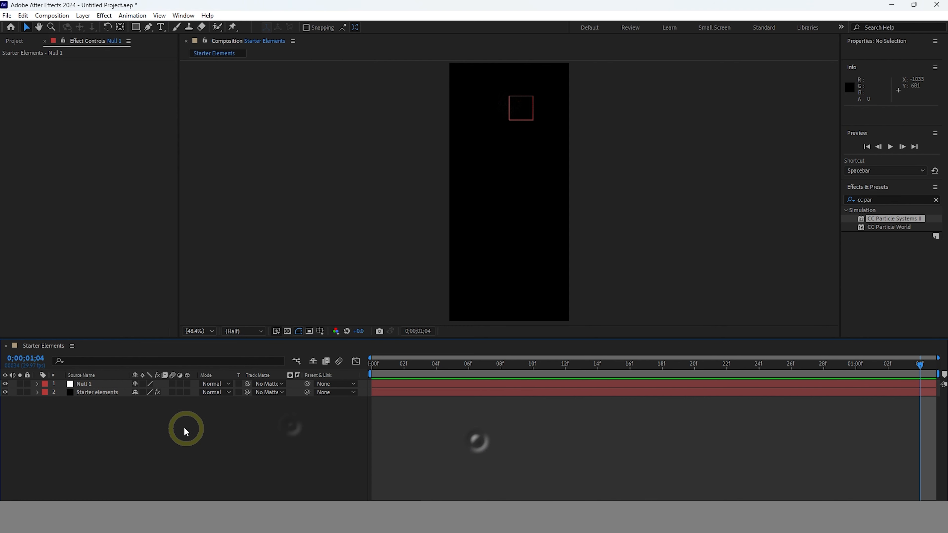
Add Starter Elements to the render queue with QuickTime output format and RGB + Alpha channels
key("ctrl+m")
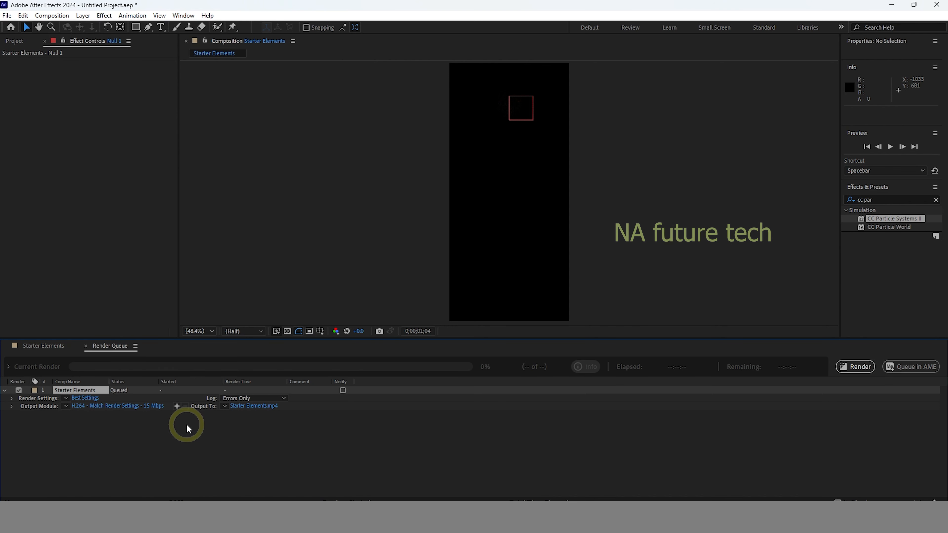
left_click(89, 406)
left_click(254, 139)
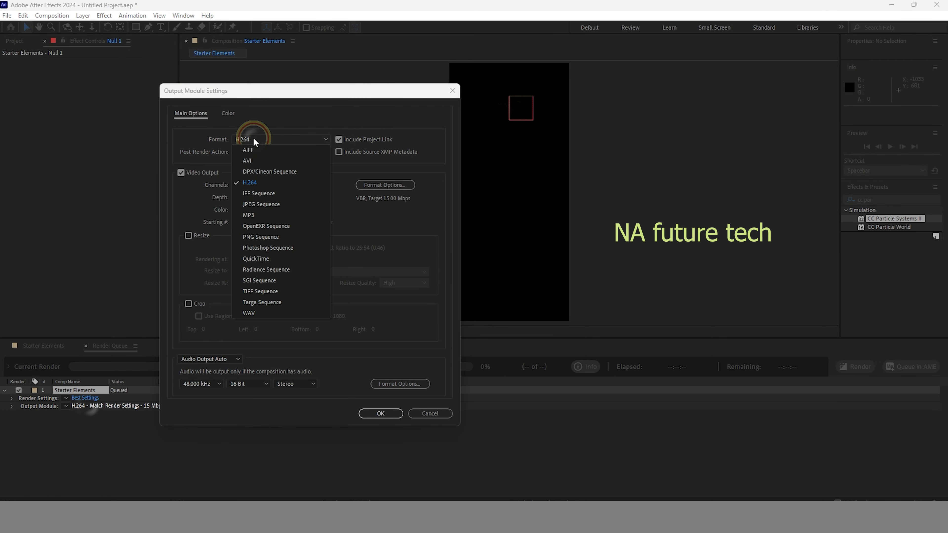
left_click(256, 259)
left_click(295, 185)
left_click(261, 218)
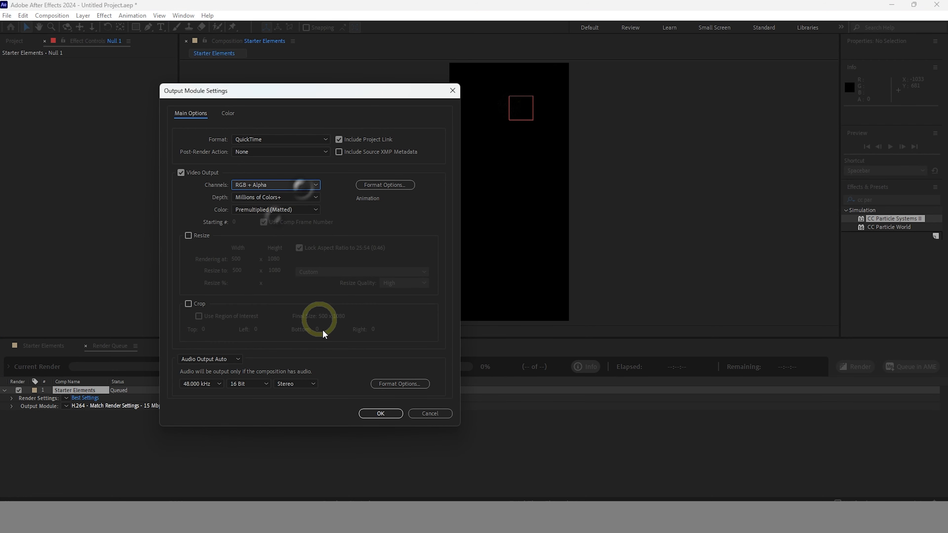
left_click(381, 413)
Create and open a folder named 3 inside the Celebration folder for the render output
left_click(240, 411)
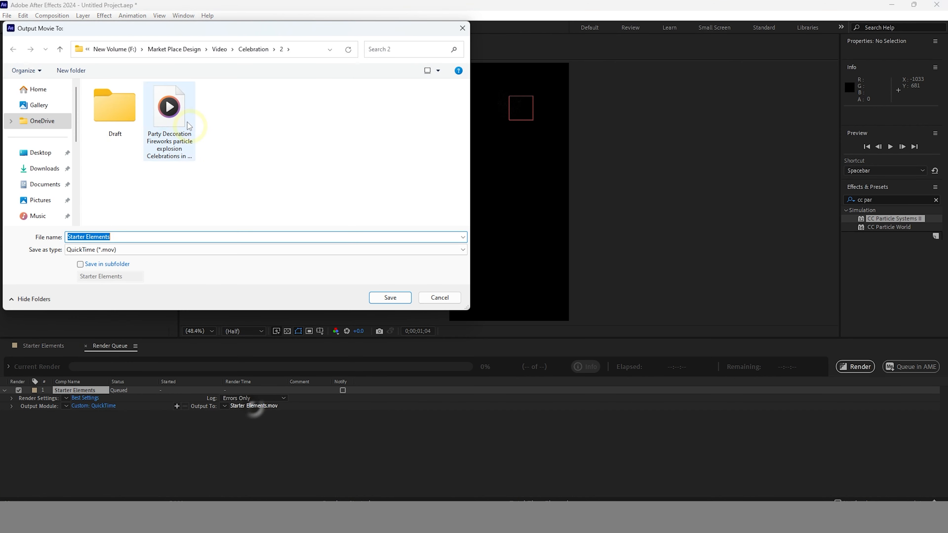
left_click(255, 50)
right_click(277, 160)
left_click(309, 262)
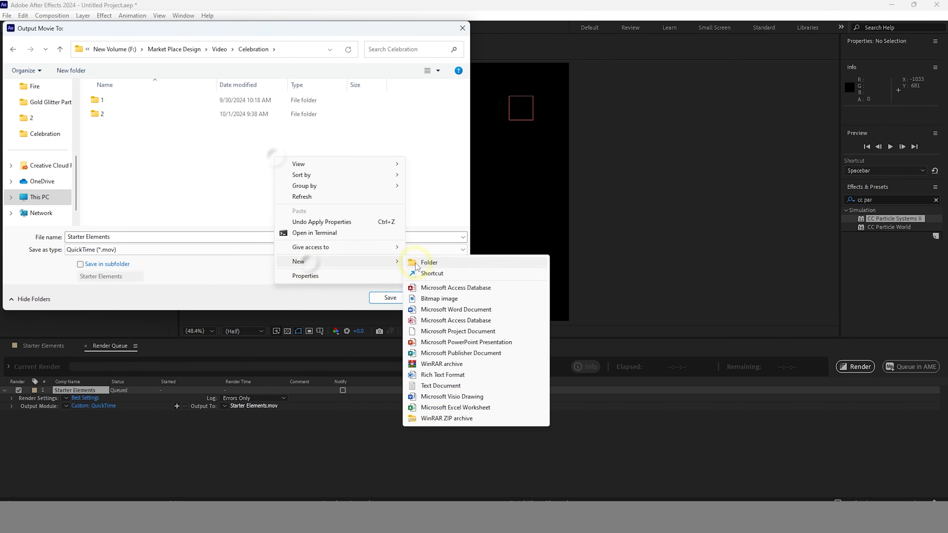
left_click(420, 263)
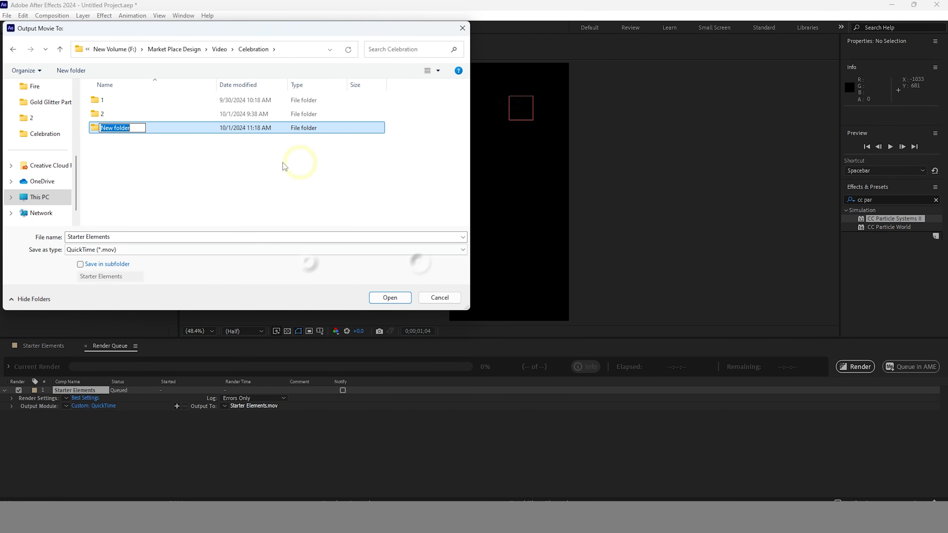
double_click(112, 127)
Create a subfolder named Elements inside folder 3
right_click(138, 144)
left_click(211, 248)
left_click(284, 271)
type("Elements")
key("Return")
Create a second subfolder named "A E file" inside folder 3
right_click(163, 126)
mouse_move(210, 240)
left_click(298, 236)
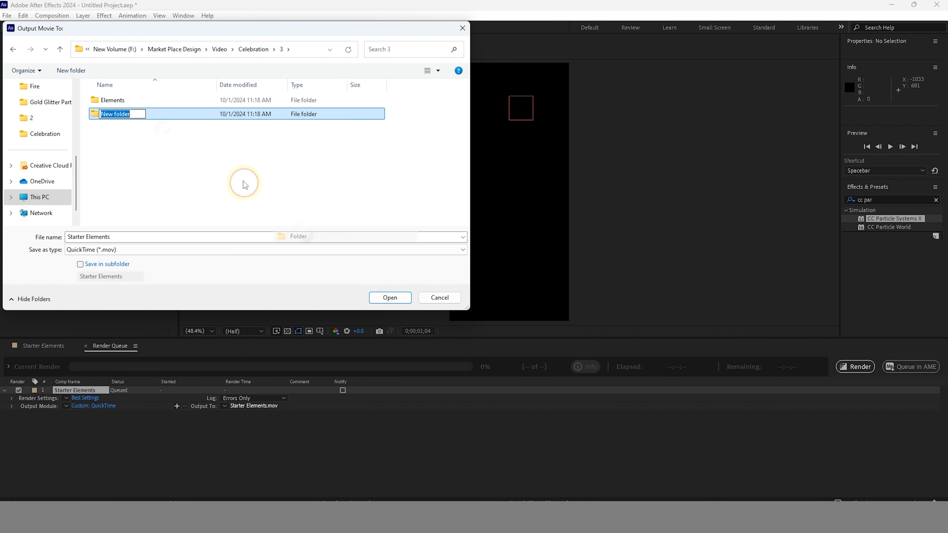
type("A")
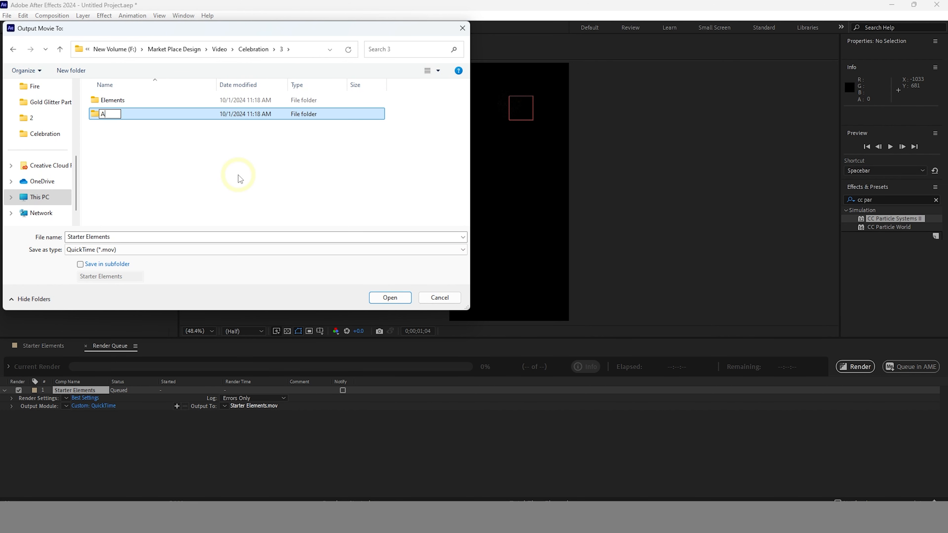
type(" E file")
left_click(240, 178)
Set the Elements folder as the output location for Starter Elements.mov and render it
double_click(122, 100)
left_click(59, 49)
double_click(117, 112)
left_click(390, 297)
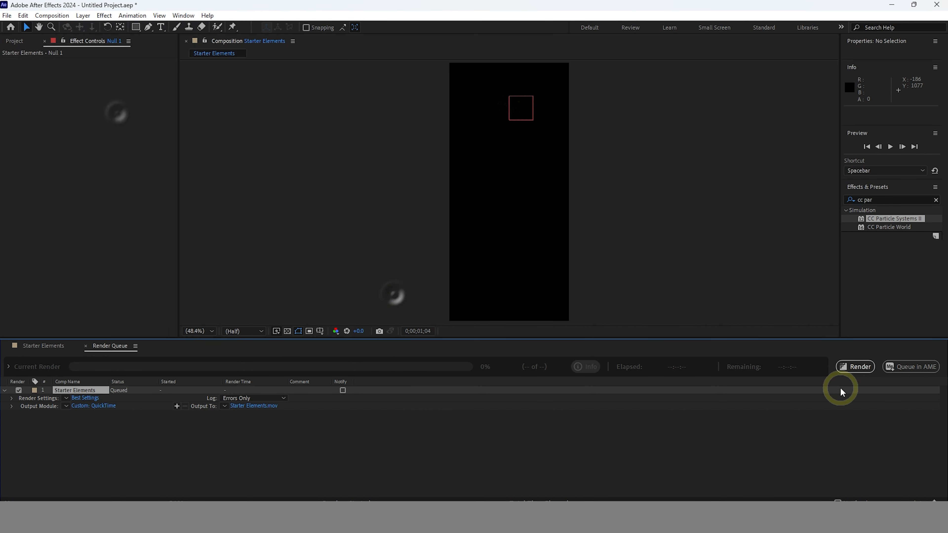
left_click(857, 367)
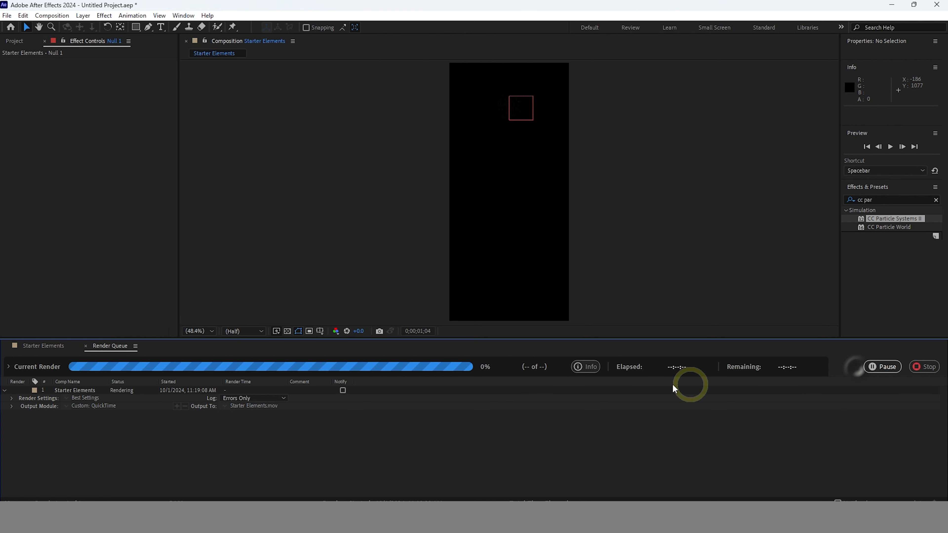
Save the project as Untitled Project in the "A E file" folder
key("ctrl+s")
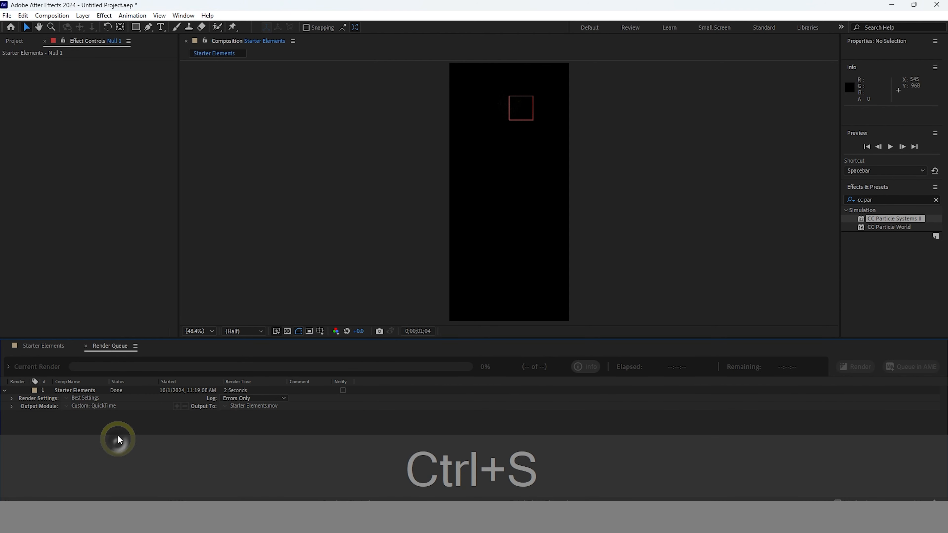
left_click(227, 49)
double_click(122, 104)
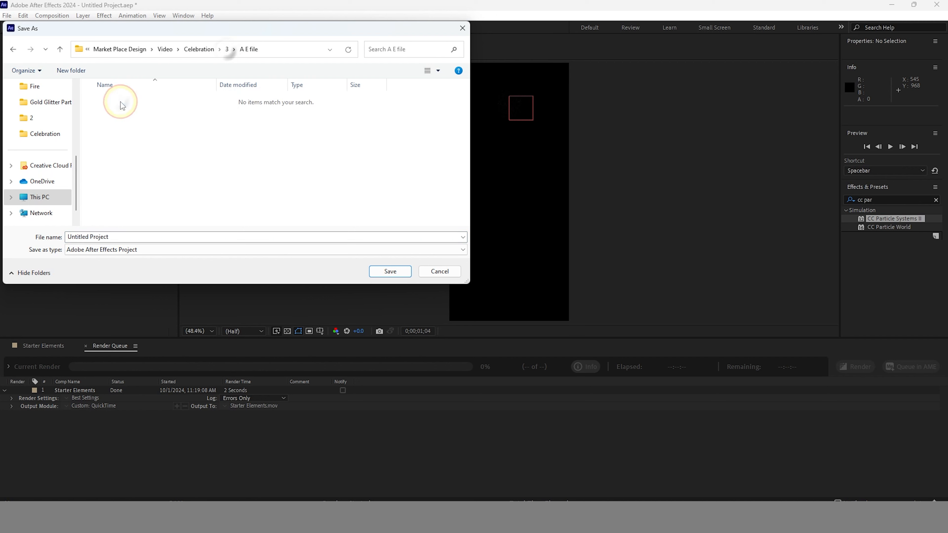
left_click(390, 272)
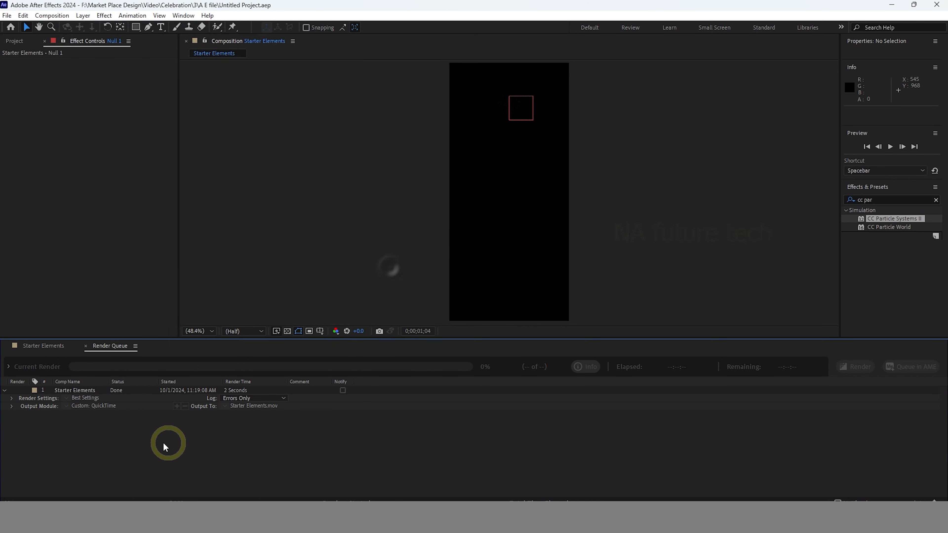
Create a new composition named Main Elements at 1920 x 1080 px with the aspect ratio unlocked
key("ctrl+n")
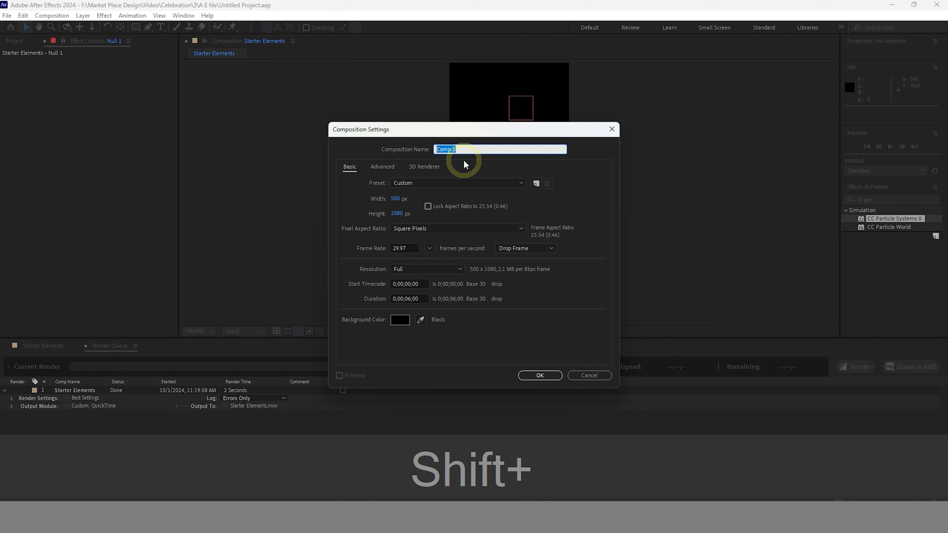
type("Main Elements")
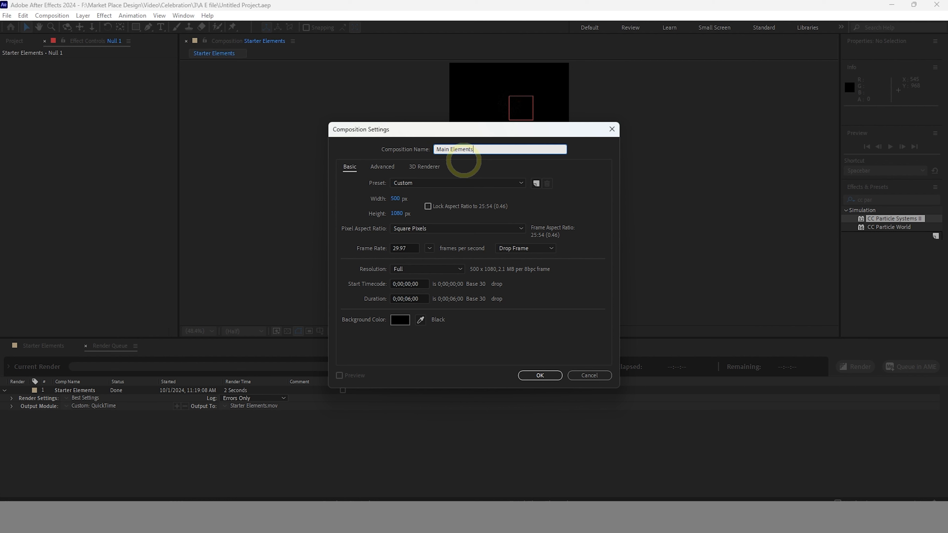
left_click(395, 199)
left_click(428, 206)
type("19")
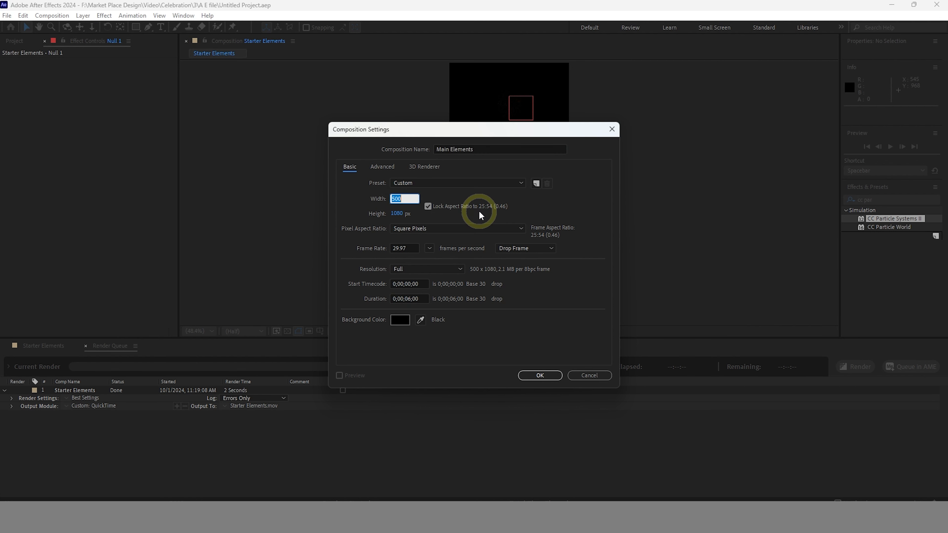
type("20")
left_click(428, 206)
left_click(396, 213)
type("1080")
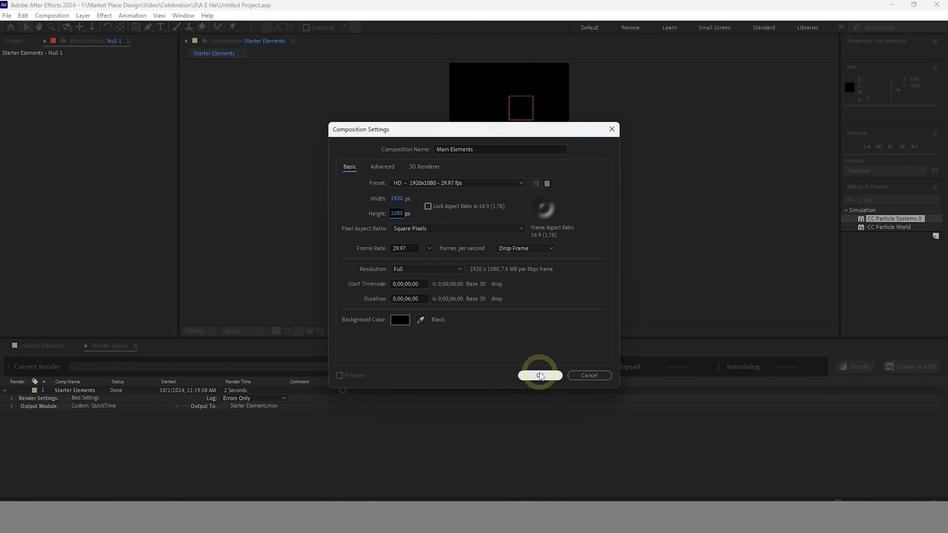
left_click(540, 375)
Add a black 1920 x 1080 px solid layer to the Main Elements composition
right_click(242, 412)
left_click(297, 289)
left_click(392, 314)
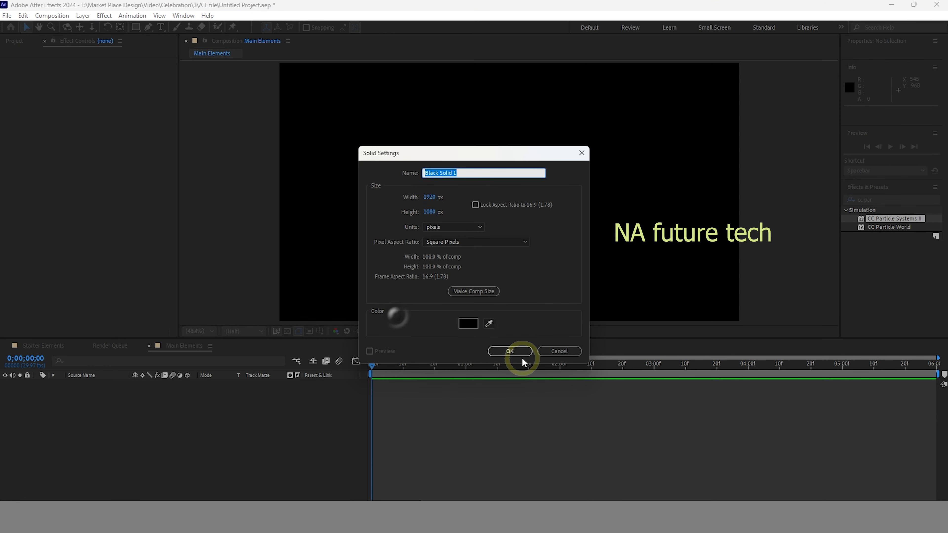
left_click(513, 350)
Rename the black solid layer as Main Elements
right_click(94, 385)
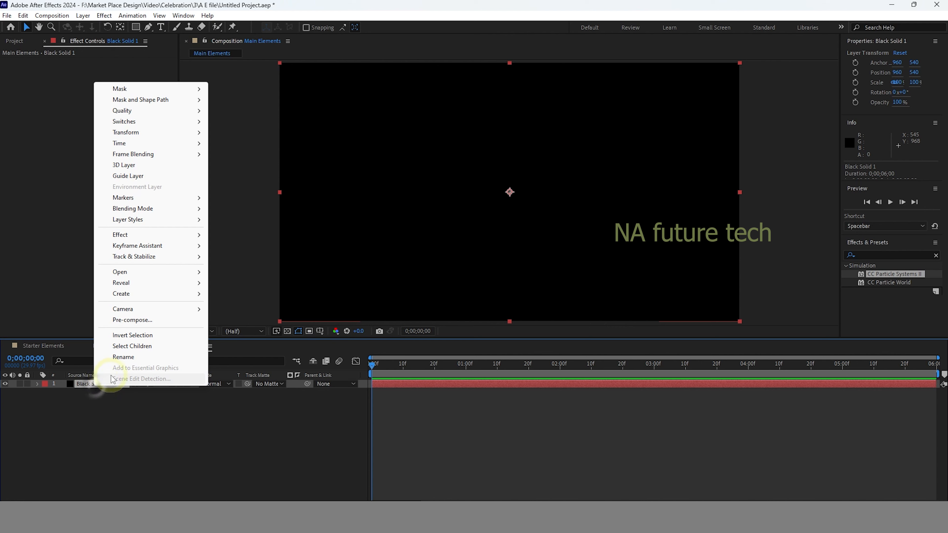
left_click(123, 378)
type("Mau")
key("BackSpace")
type("i")
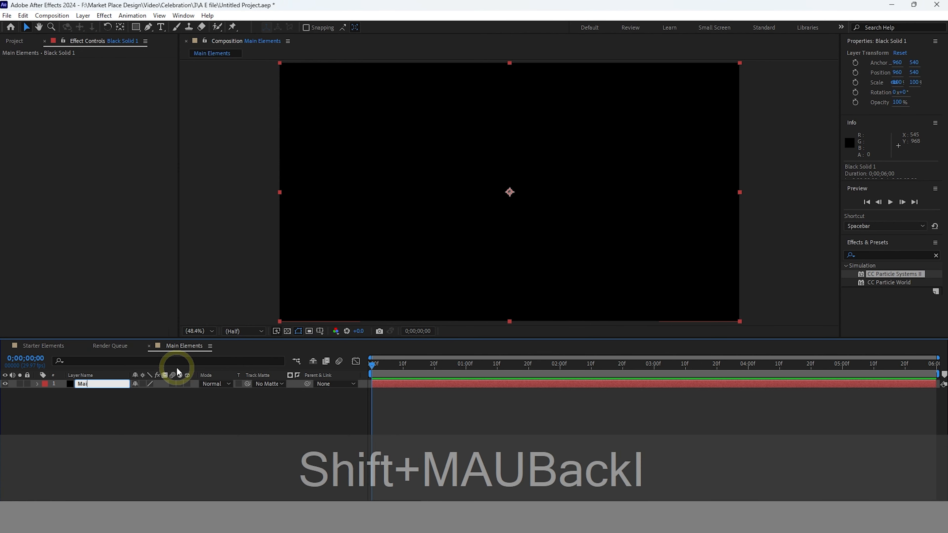
type("n Elements")
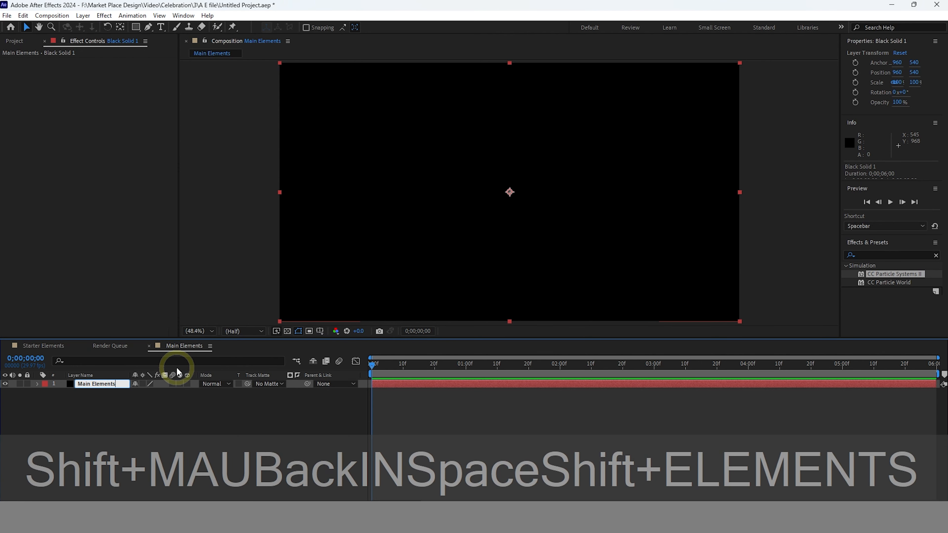
left_click(139, 412)
Apply the CC Particle Systems II effect to the Main Elements layer, check the burst, and return to the first frame
left_click(97, 383)
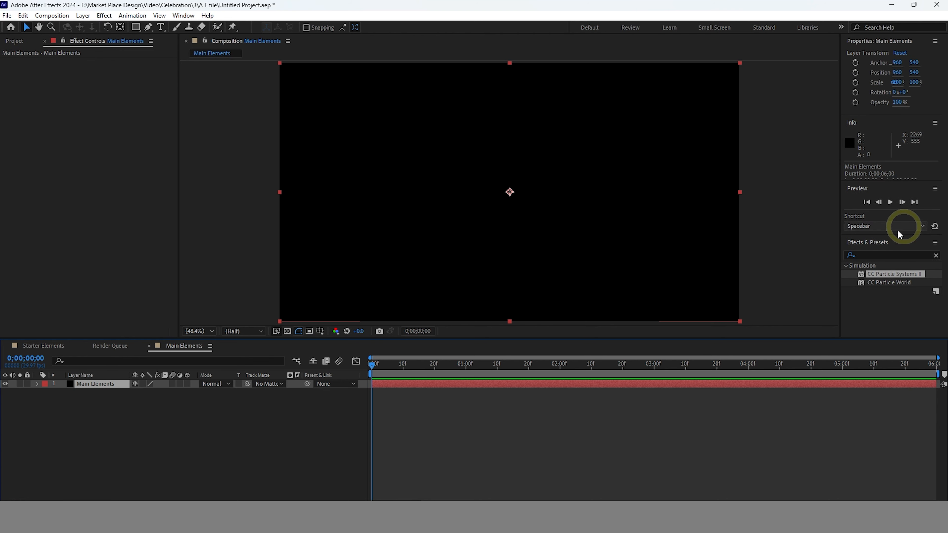
left_click_drag(896, 274, 484, 235)
left_click_drag(377, 364, 429, 367)
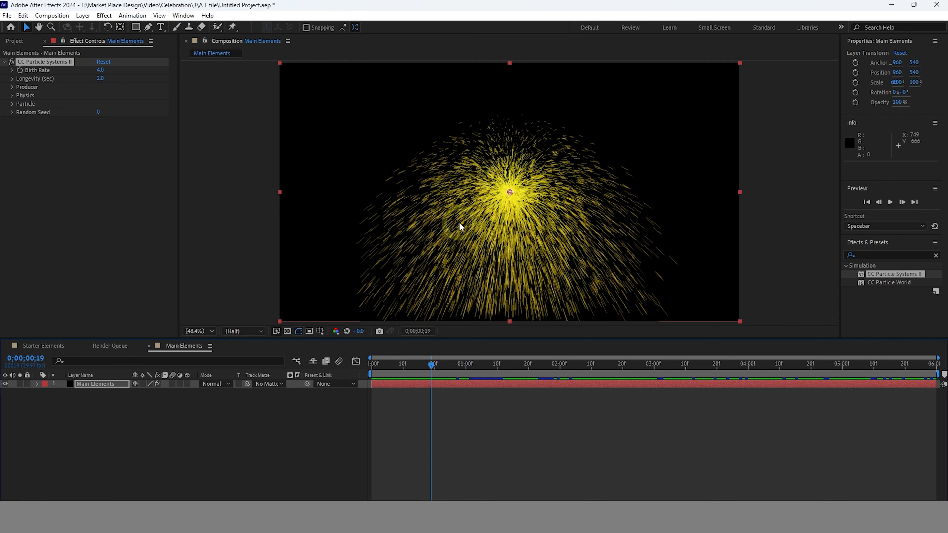
left_click_drag(430, 377, 372, 387)
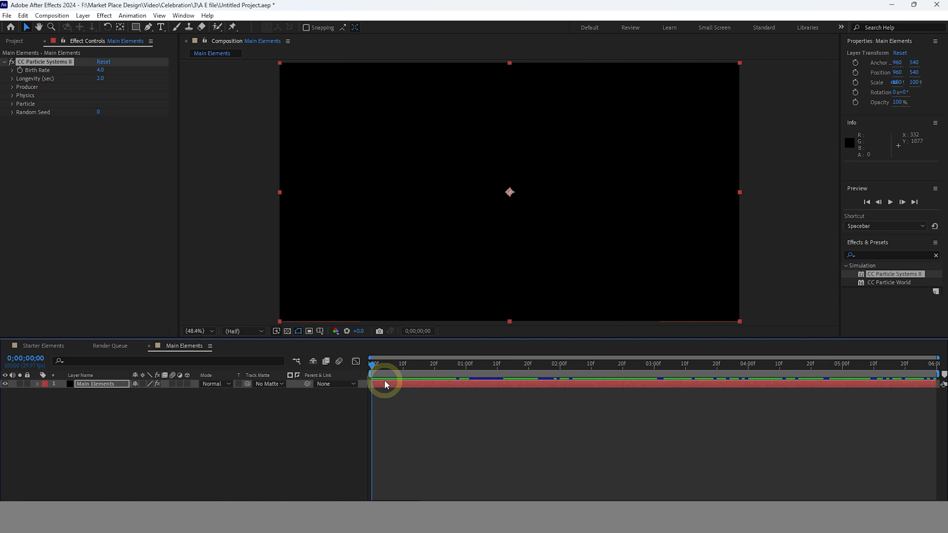
left_click_drag(372, 364, 371, 395)
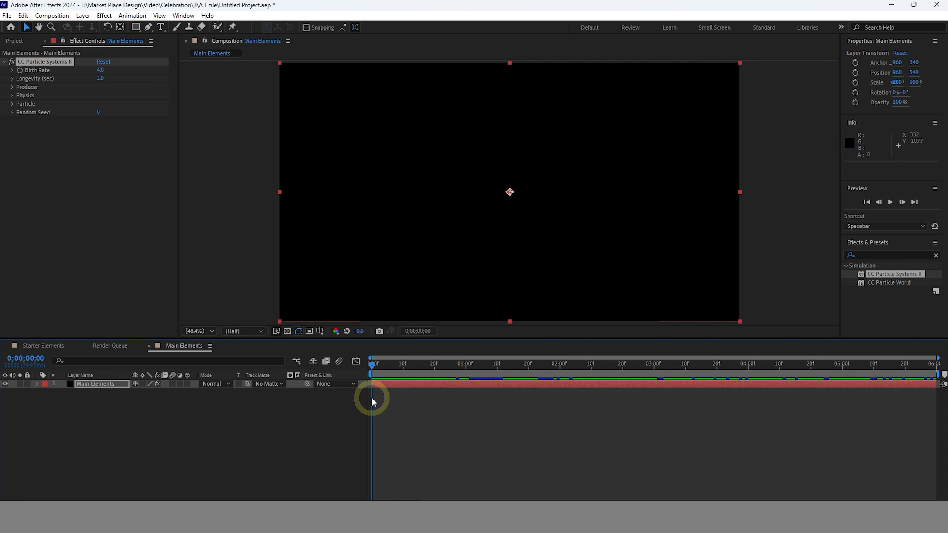
Keyframe the particle Birth Rate at 25 on the first frame and 0 at 0;00;00;20
left_click(100, 70)
type("25")
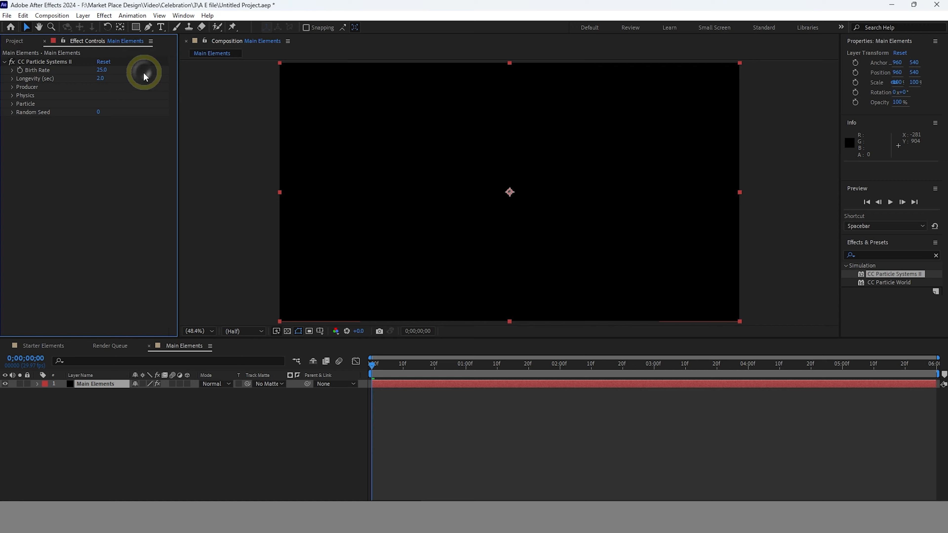
left_click(21, 70)
left_click_drag(371, 363, 434, 364)
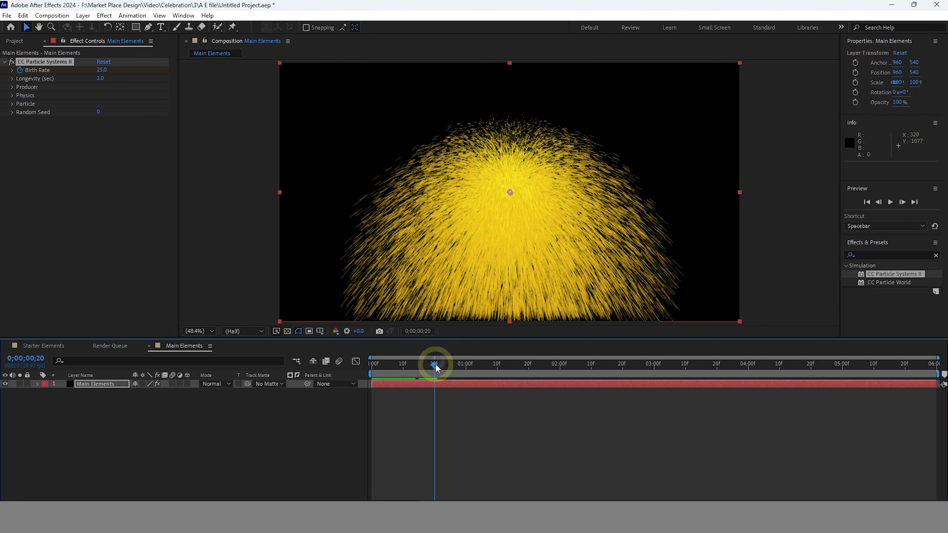
left_click(101, 70)
type("0")
left_click(282, 171)
Preview the burst from the start, return to 0;00;00;20 and reveal the layer's keyframes in the timeline
left_click_drag(434, 363, 348, 372)
key("space")
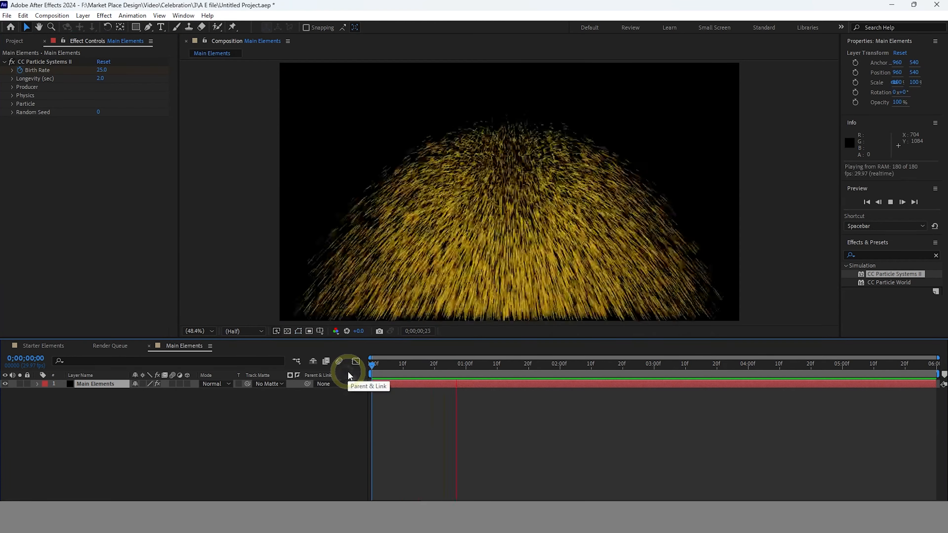
key("space")
left_click_drag(507, 365, 434, 390)
key("u")
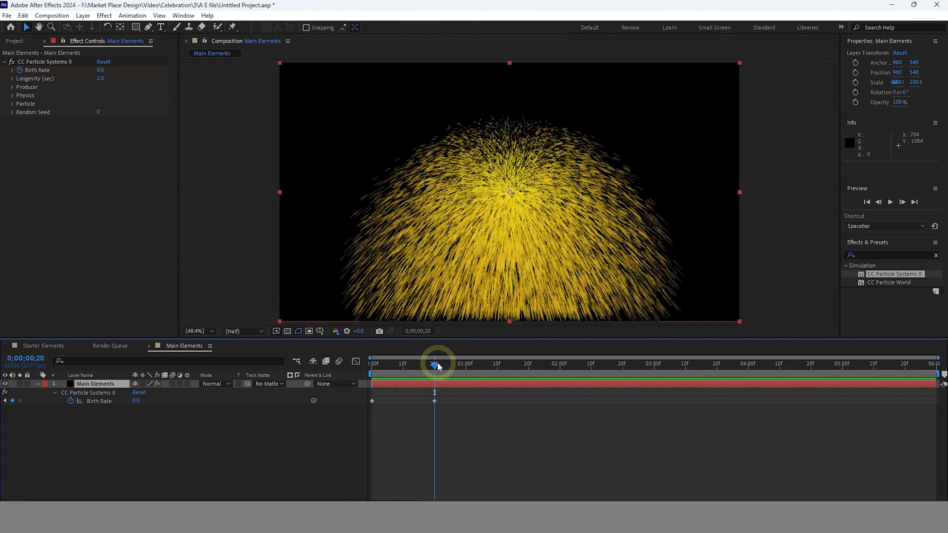
In the particle physics settings, set Velocity to 0.9 and Inherit Velocity to 400%
left_click(11, 95)
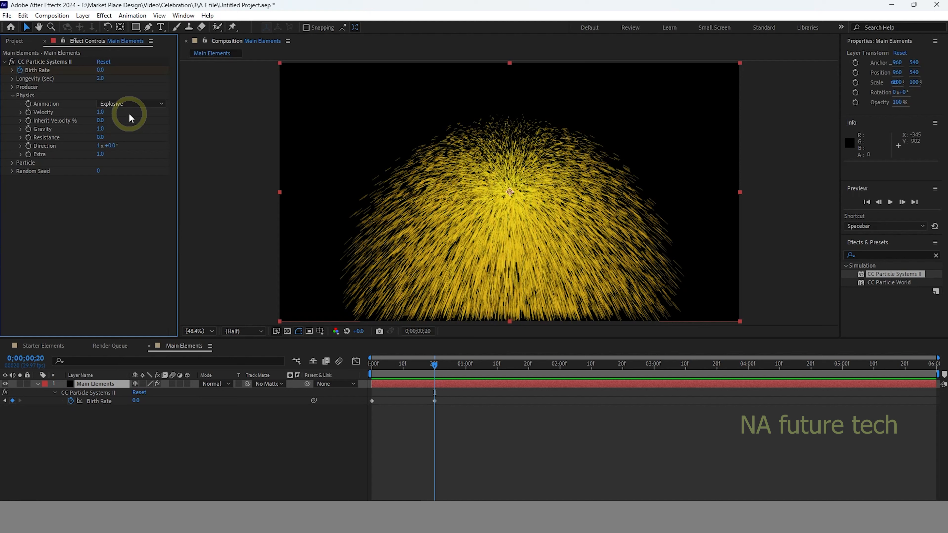
left_click_drag(101, 112, 131, 123)
left_click(104, 120)
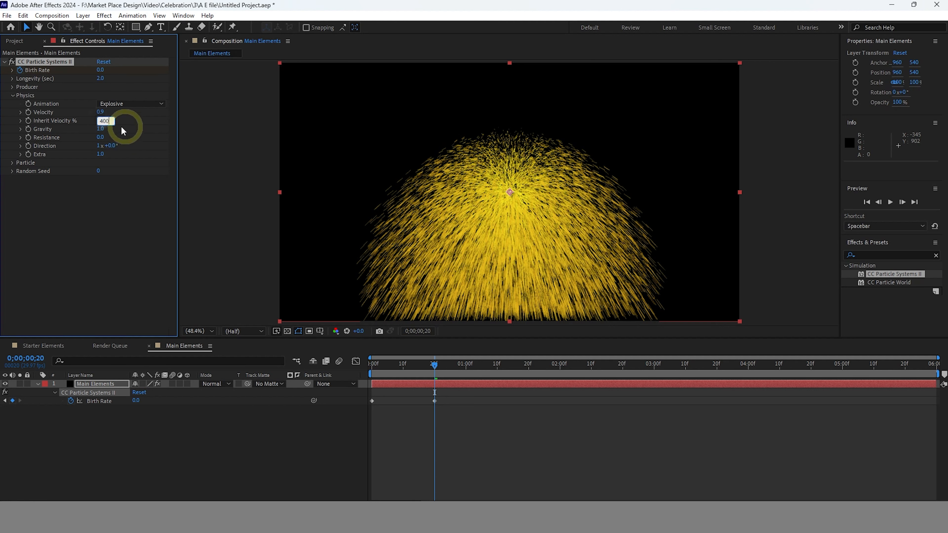
type("400")
key("Return")
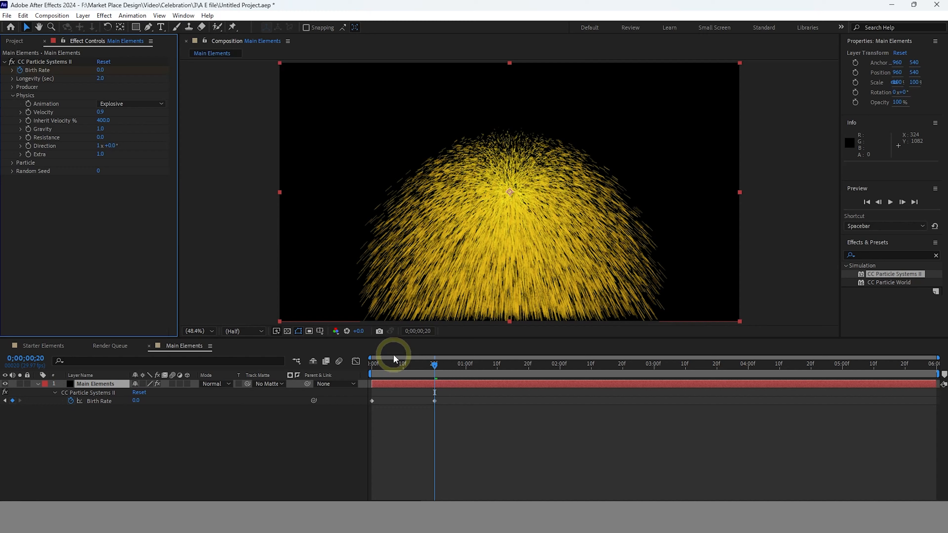
left_click_drag(434, 366, 428, 362)
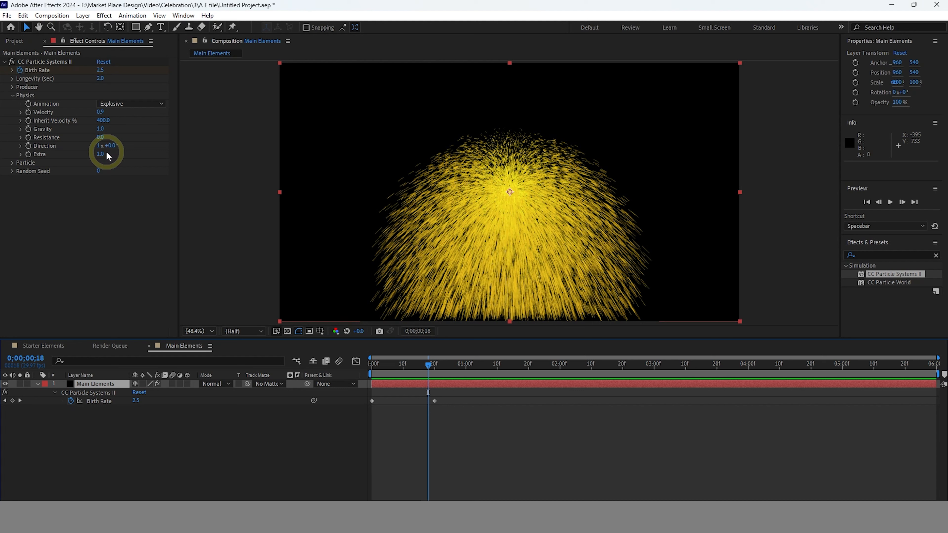
Set the particle Gravity to 0.2 and Resistance to 30
left_click(100, 130)
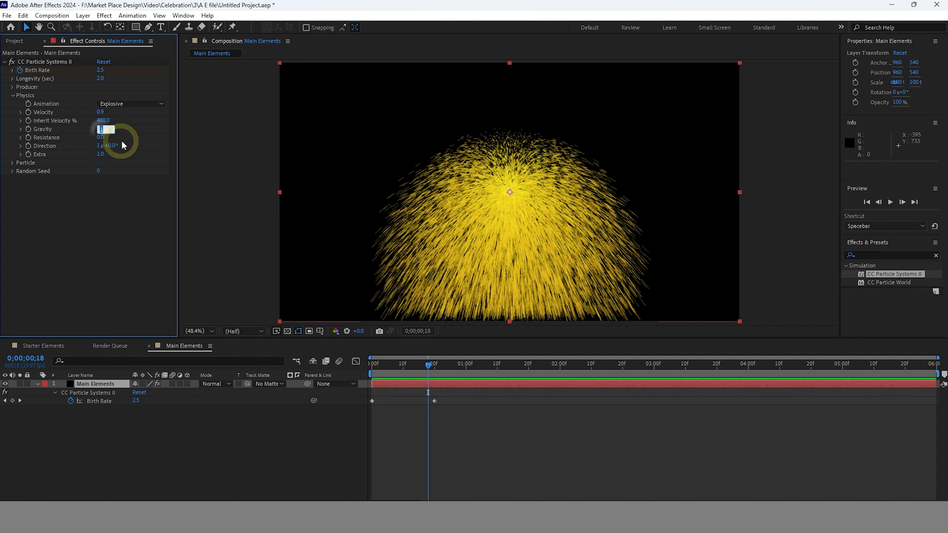
left_click(114, 137)
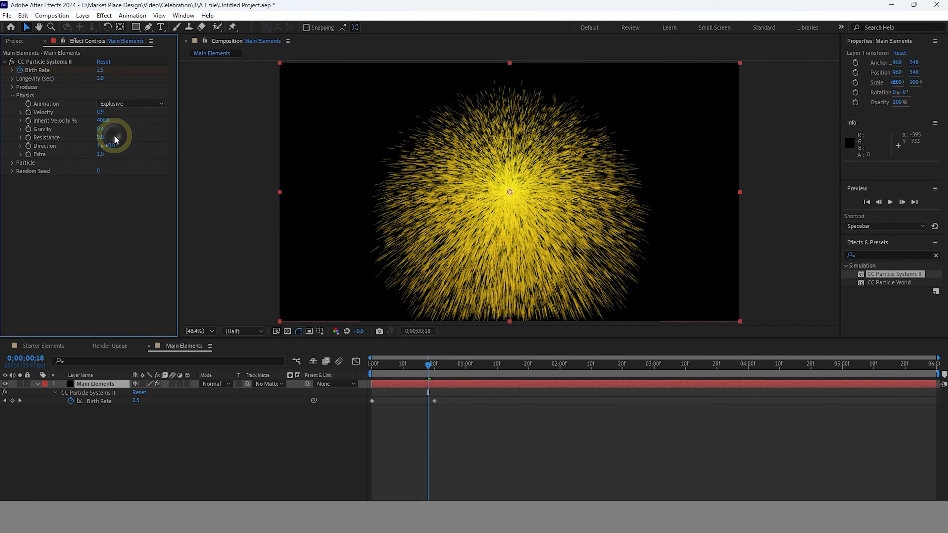
left_click_drag(100, 129, 94, 130)
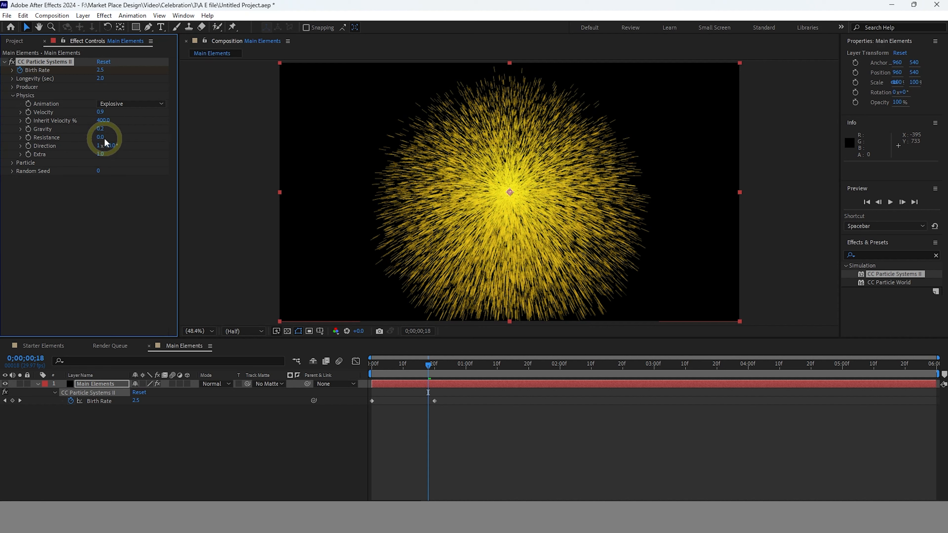
mouse_move(105, 138)
left_mouse_down()
mouse_move(121, 139)
mouse_move(112, 137)
left_mouse_up()
left_click(100, 137)
type("30")
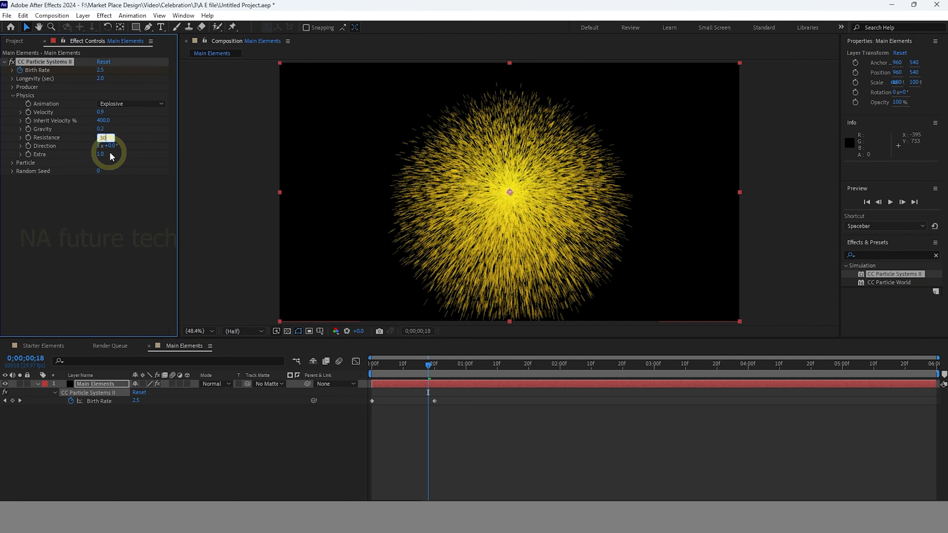
left_click(110, 154)
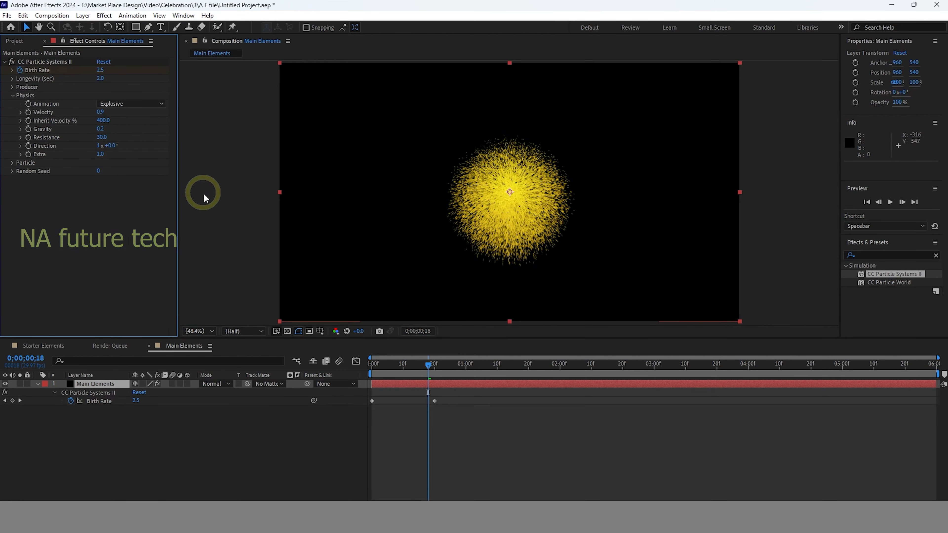
mouse_move(442, 365)
left_mouse_down()
mouse_move(390, 361)
mouse_move(459, 364)
mouse_move(430, 363)
left_mouse_up()
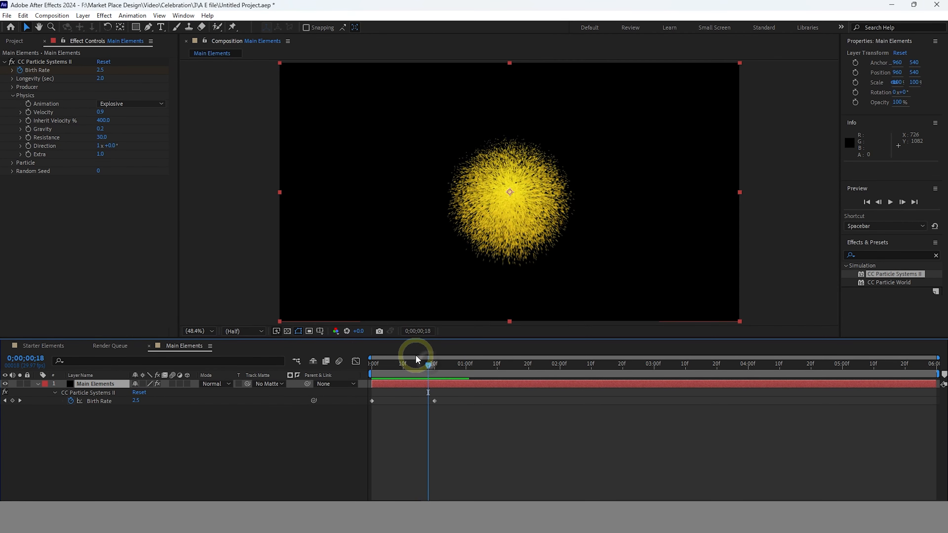
Set the particle Opacity Map to Fade In and Out
left_click(12, 95)
left_click(12, 104)
left_click(131, 145)
left_click(121, 188)
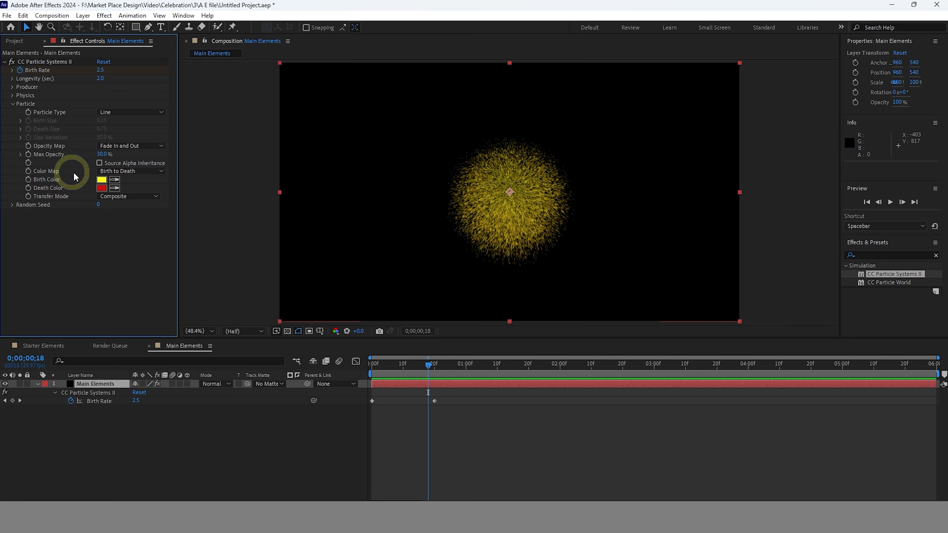
Change the particle Birth Color to orange
left_click(102, 179)
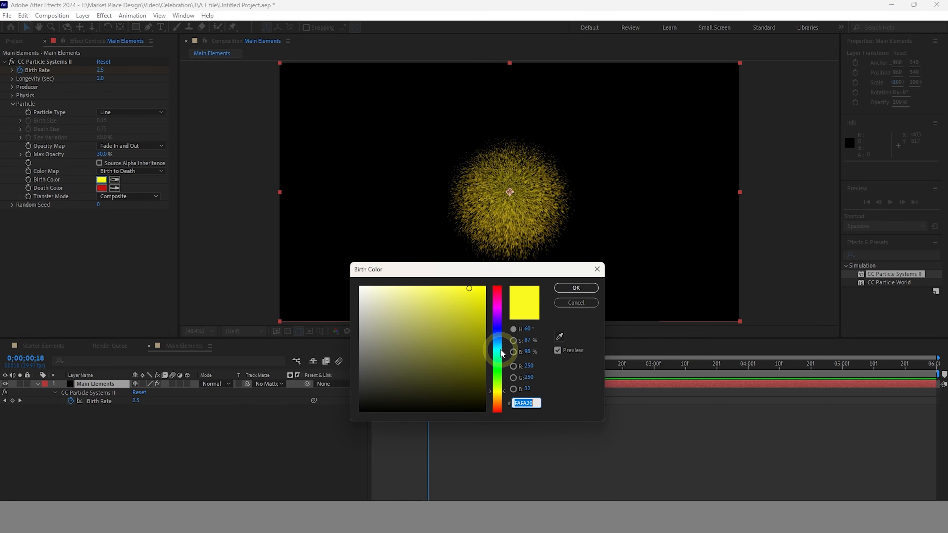
left_click(499, 400)
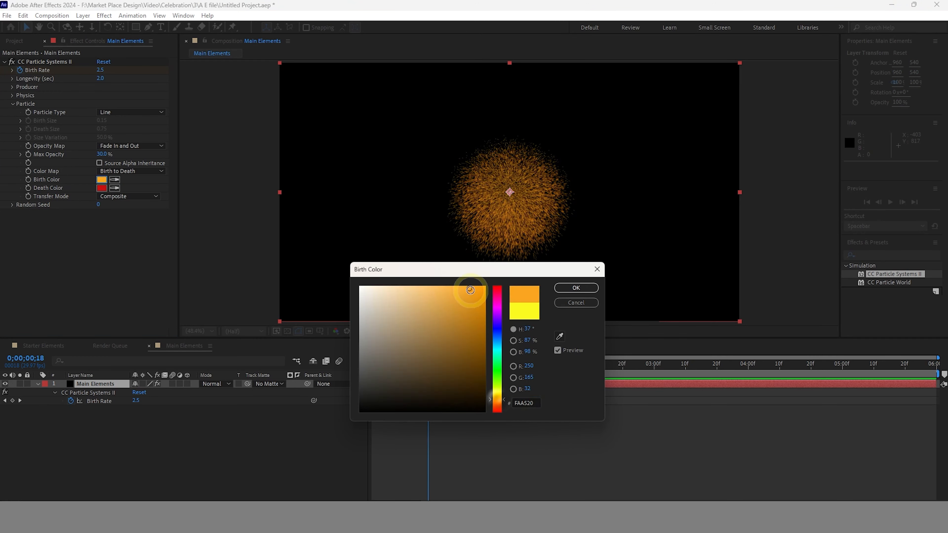
left_click(464, 289)
left_click(572, 288)
Change the particle Death Color to white and check the burst on the timeline
left_click(101, 188)
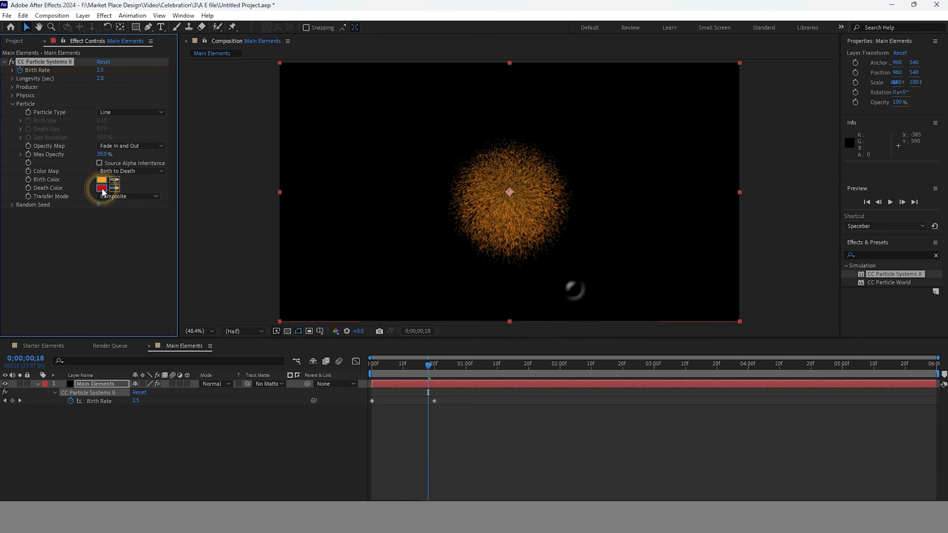
mouse_move(421, 288)
left_mouse_down()
mouse_move(393, 282)
mouse_move(352, 299)
left_mouse_up()
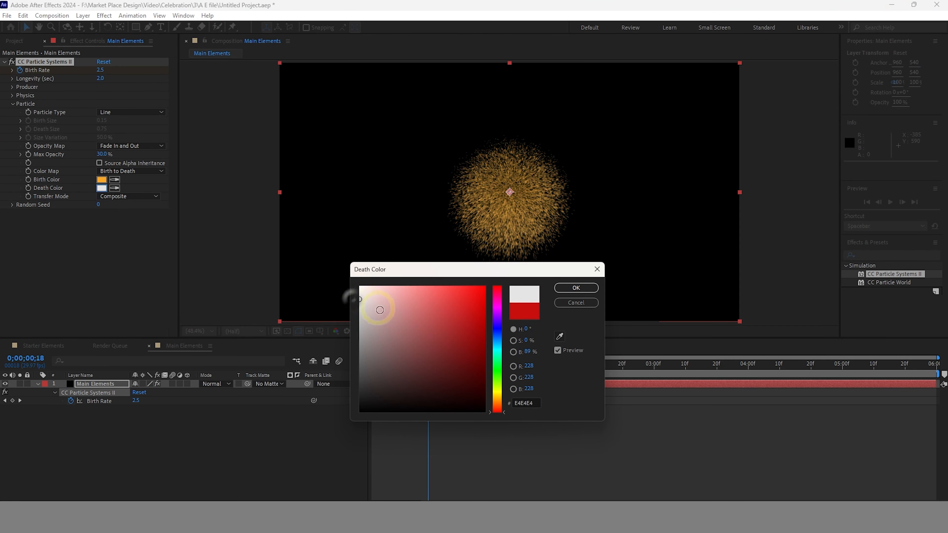
left_click_drag(498, 399, 499, 390)
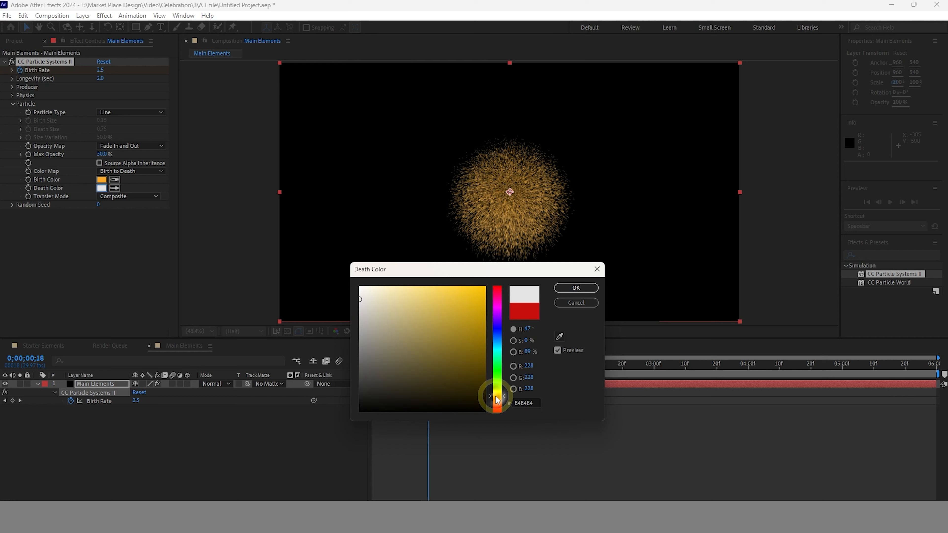
left_click(451, 290)
left_click(498, 348)
left_click(437, 285)
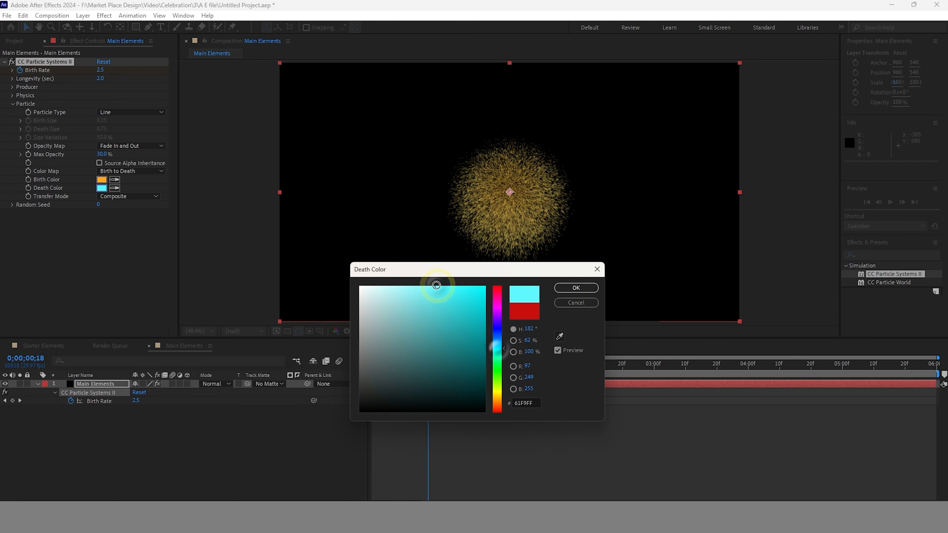
left_click_drag(374, 287, 350, 282)
left_click(576, 288)
left_click_drag(428, 365, 429, 406)
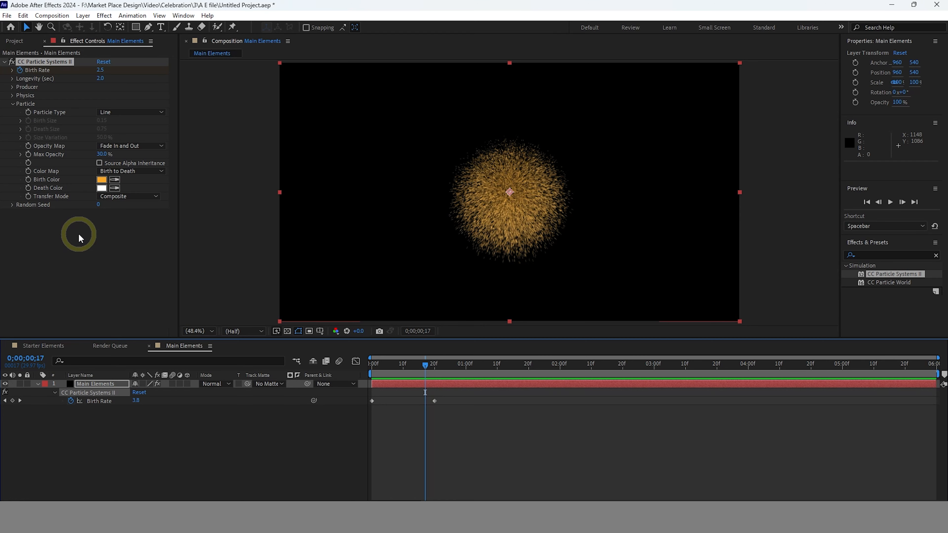
Set the Particle Type to Motion Polygon and Max Opacity to 37%
left_click(147, 193)
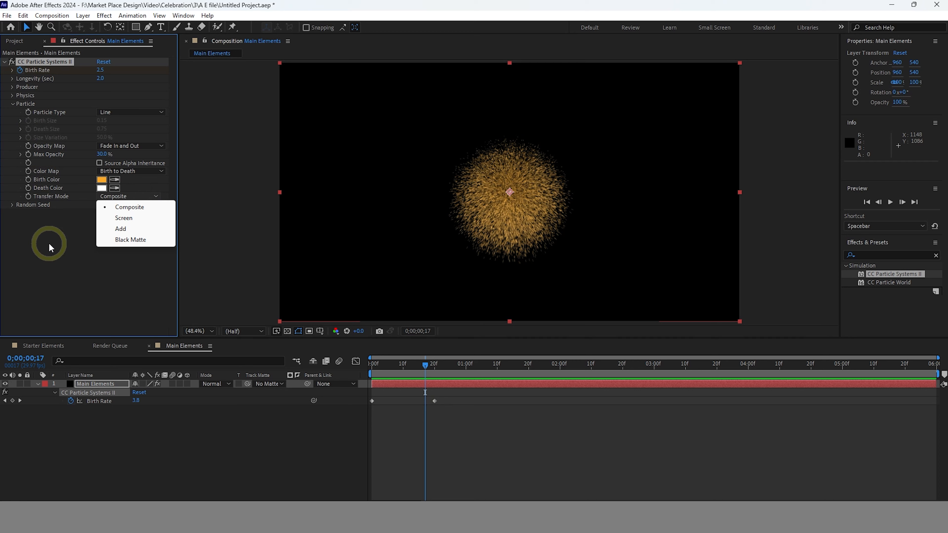
left_click(136, 112)
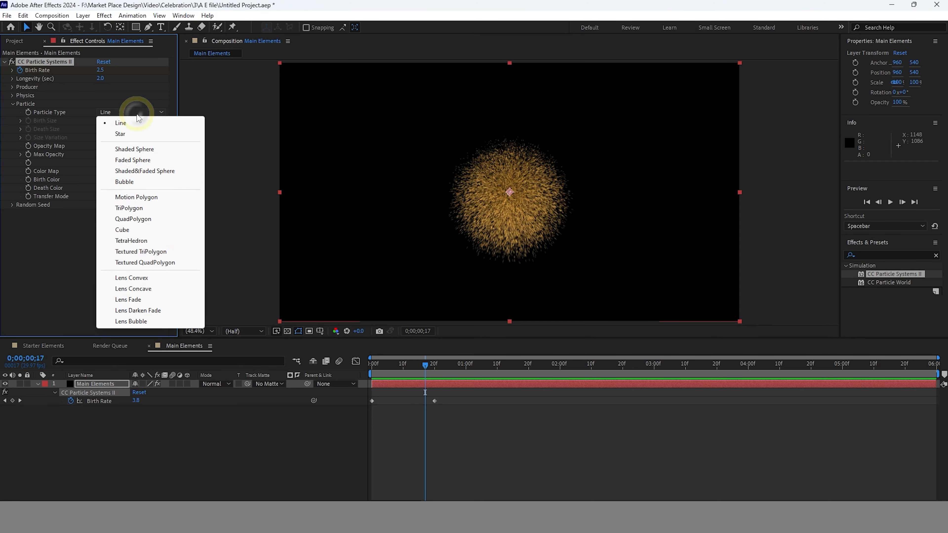
left_click(147, 197)
left_click_drag(424, 372, 440, 388)
left_click_drag(97, 154, 108, 155)
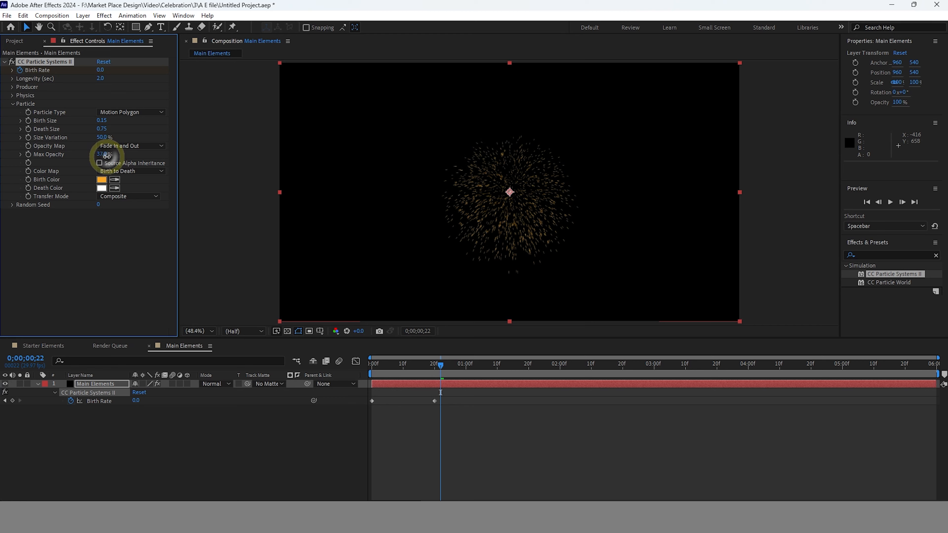
left_click_drag(439, 360, 435, 409)
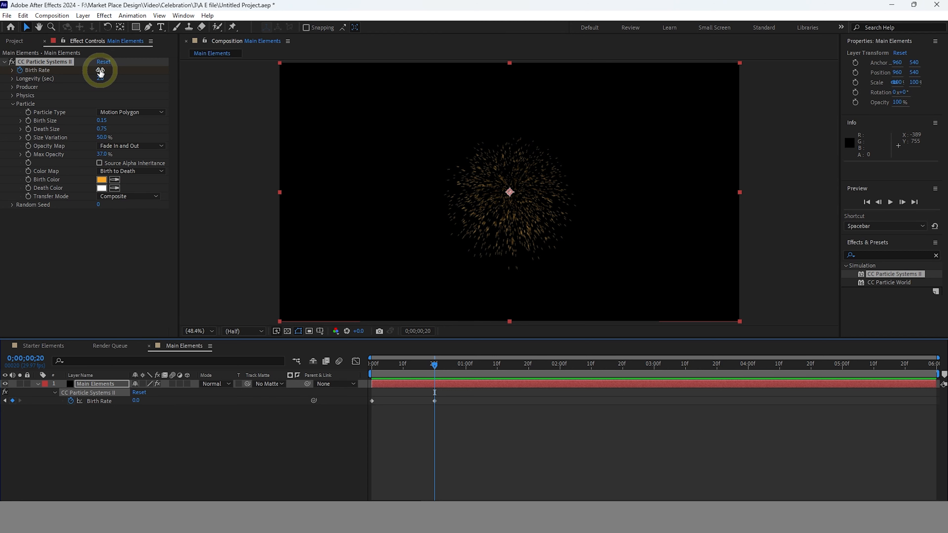
left_click(12, 104)
left_click(12, 95)
left_click(12, 94)
left_click(14, 87)
left_click(13, 86)
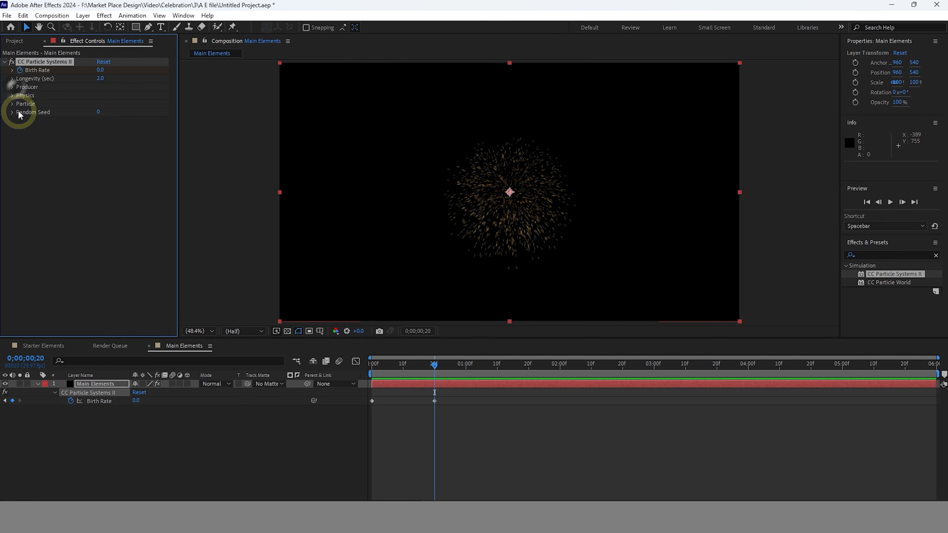
left_click(17, 116)
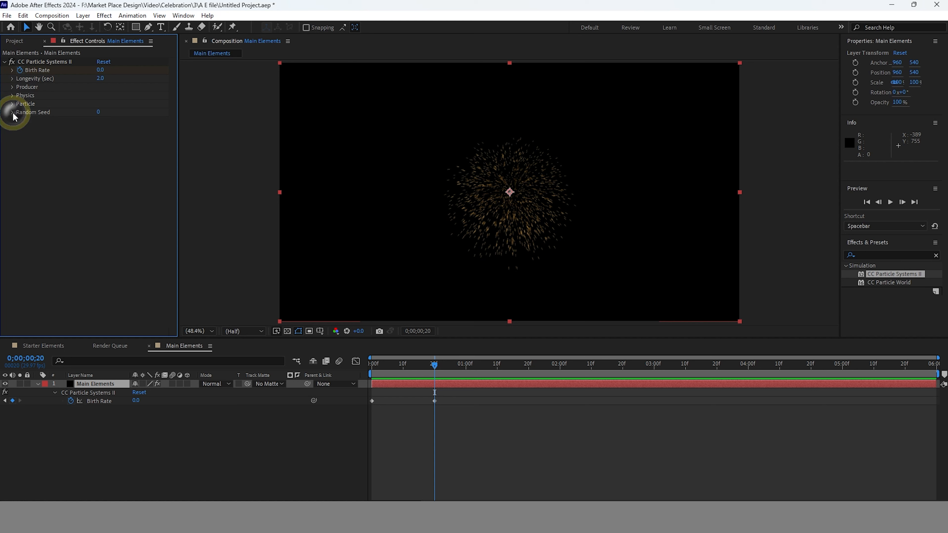
Set the particle Birth Size to 1.50 and Death Size to 0.61, and play back the burst
left_click(137, 68)
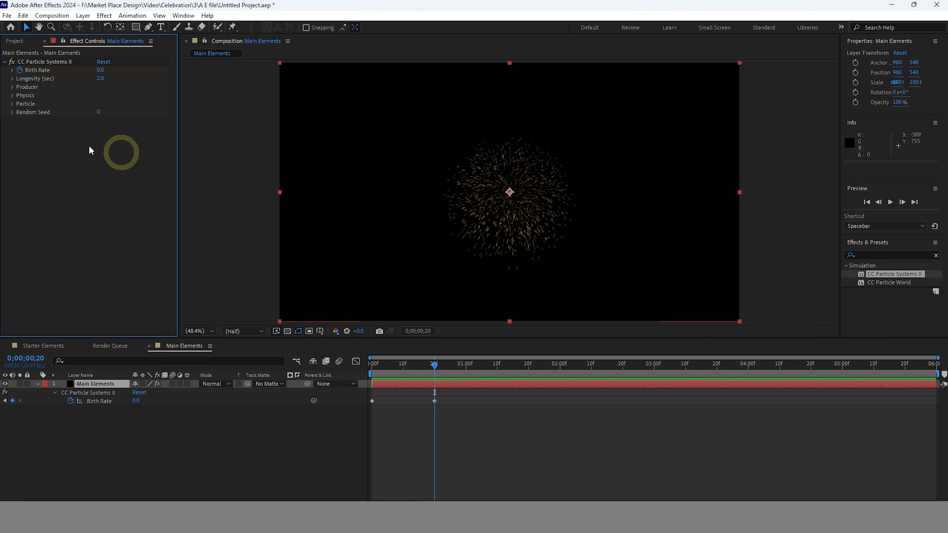
left_click(12, 103)
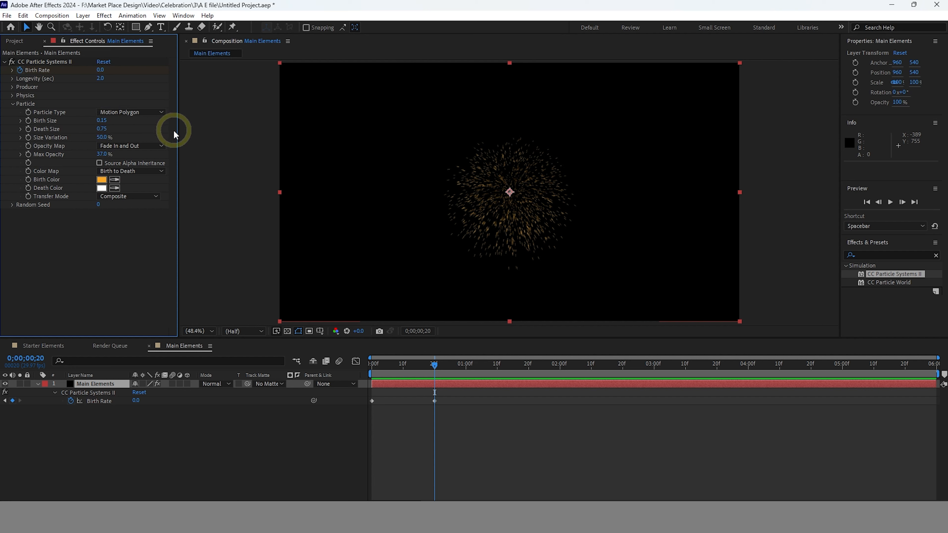
left_click_drag(102, 123, 126, 121)
left_click(108, 119)
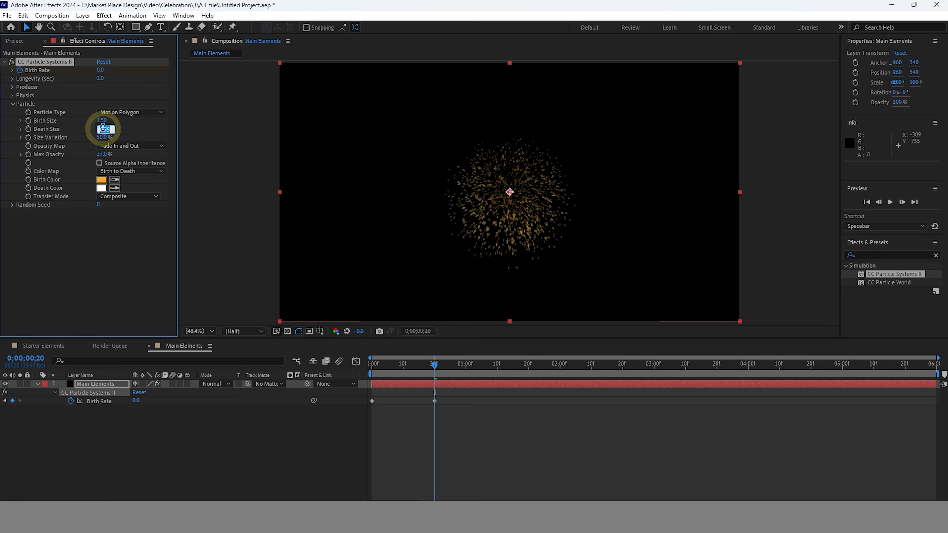
left_click(120, 129)
mouse_move(103, 130)
left_mouse_down()
mouse_move(115, 130)
mouse_move(96, 131)
left_mouse_up()
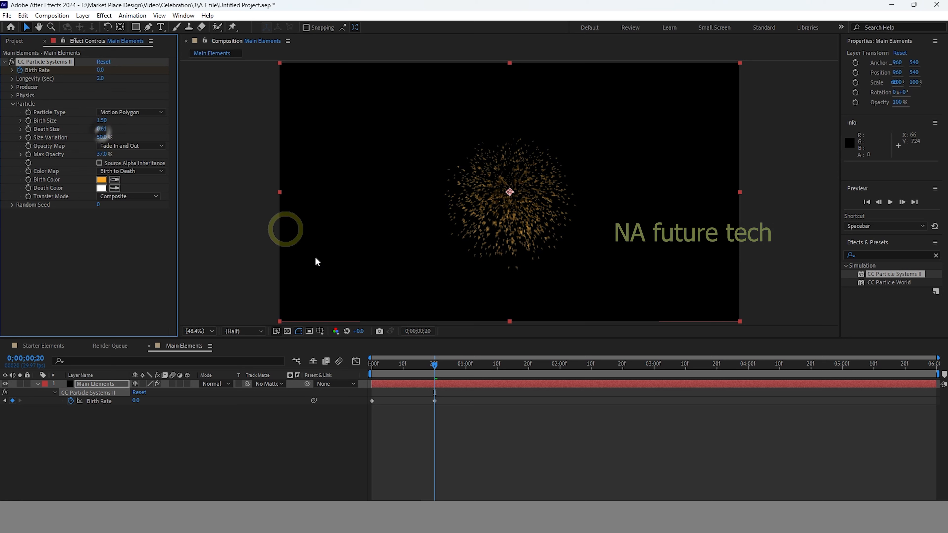
left_click_drag(434, 364, 313, 393)
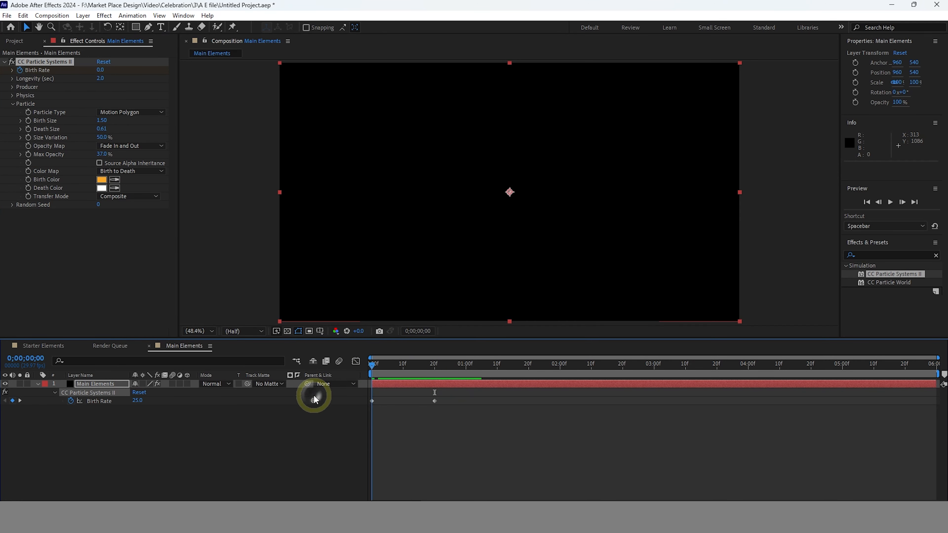
key("space")
left_click(484, 364)
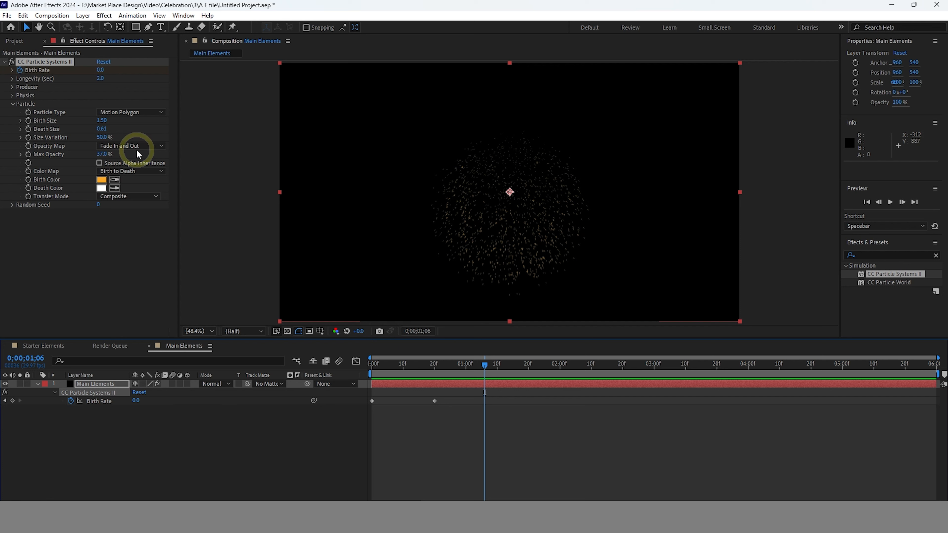
Change the particle Death Color to light blue 3FB6FB
left_click(102, 188)
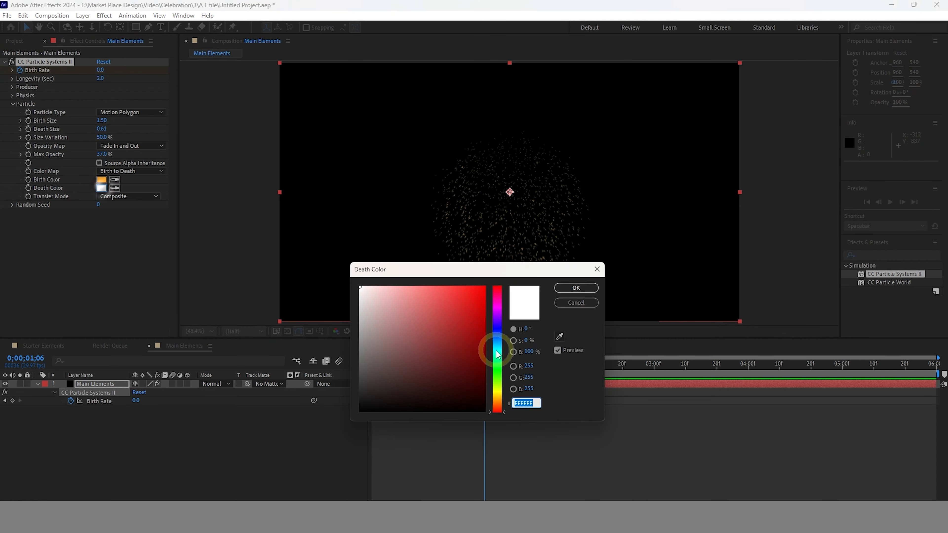
left_click(496, 343)
left_click_drag(470, 310, 453, 287)
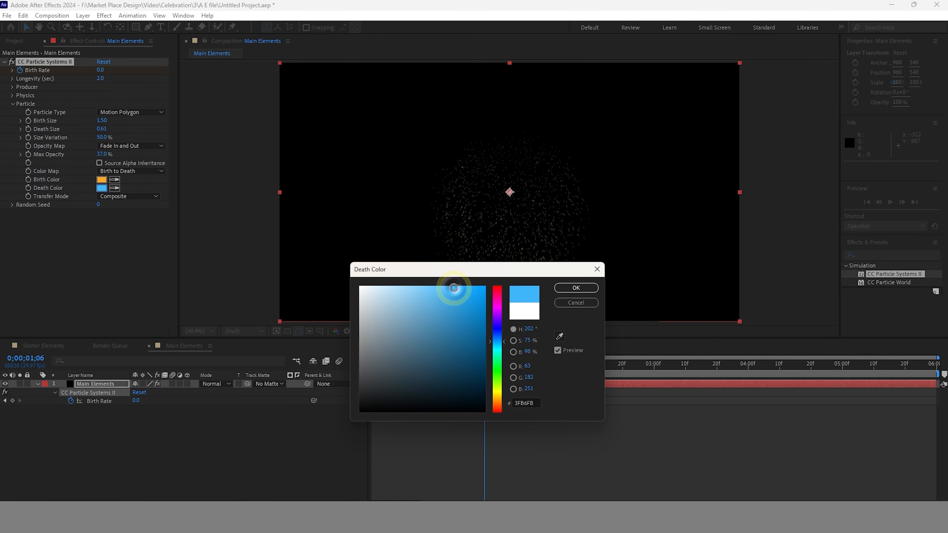
left_click(576, 288)
Shorten the Main Elements layer and work area to 0;00;03;25, trim the composition to the work area, and play it back
left_click_drag(485, 365, 733, 408)
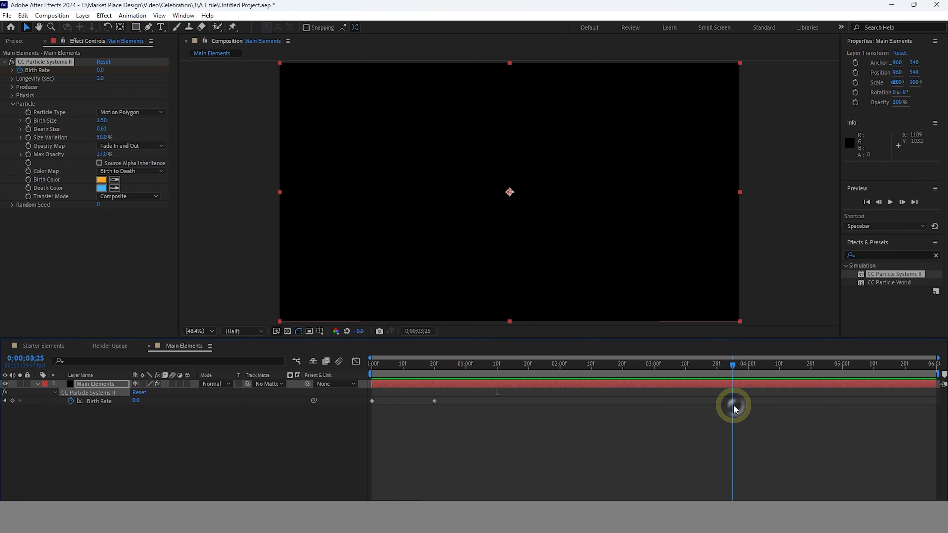
left_click_drag(934, 384, 733, 392)
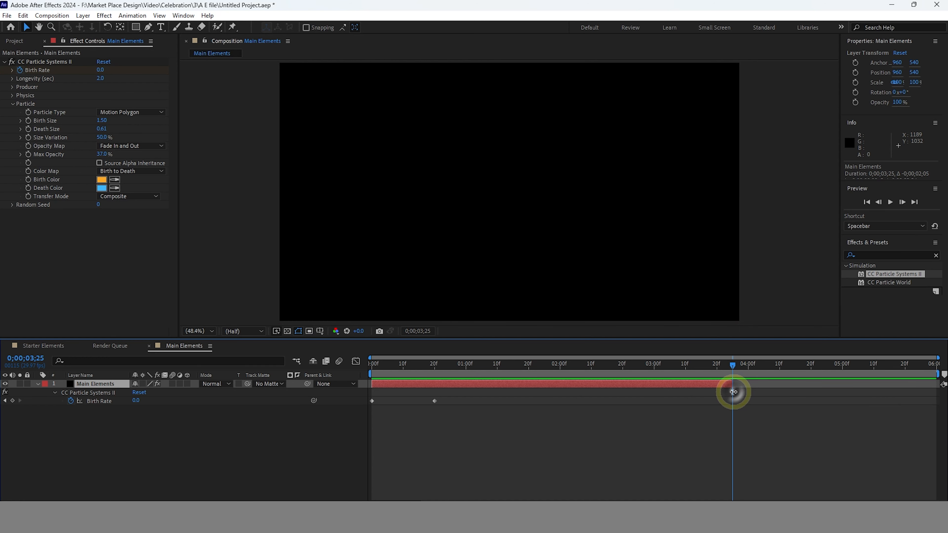
left_click_drag(938, 374, 737, 386)
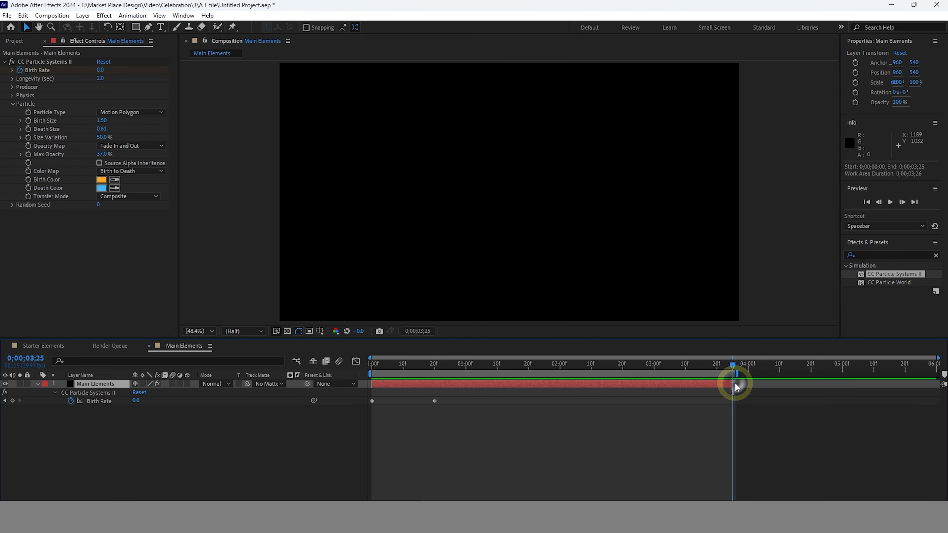
right_click(733, 373)
left_click(776, 404)
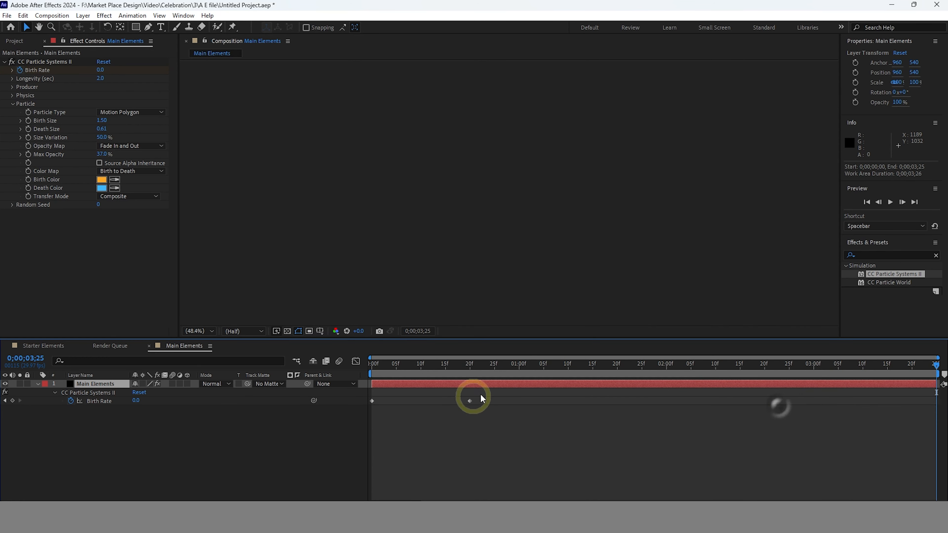
key("space")
key("space")
left_click_drag(551, 367, 494, 375)
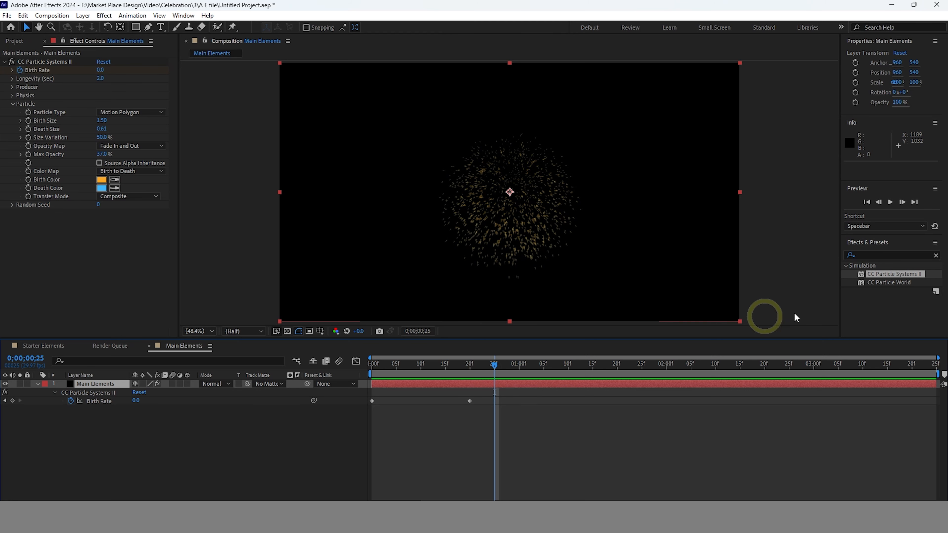
Find the Stylize Glow effect and apply it to the Main Elements layer
left_click(933, 255)
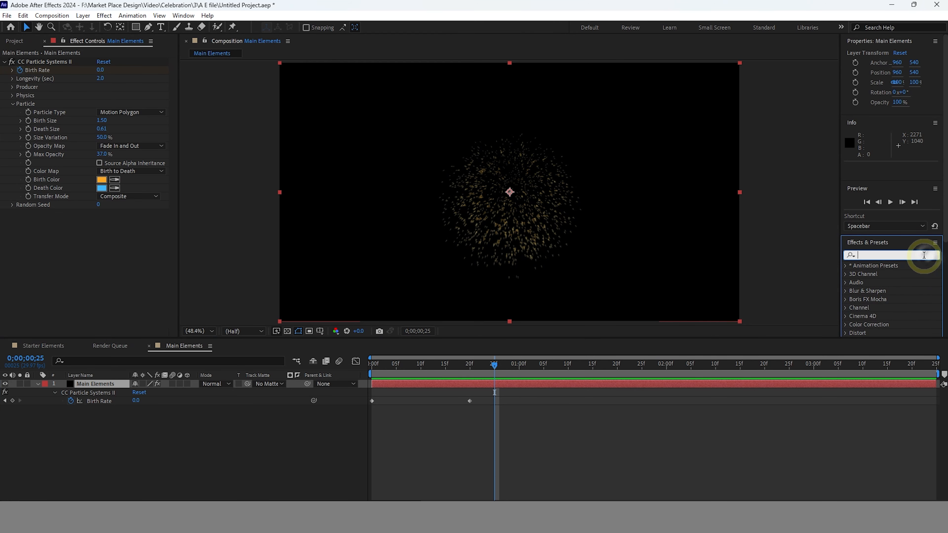
type("glo")
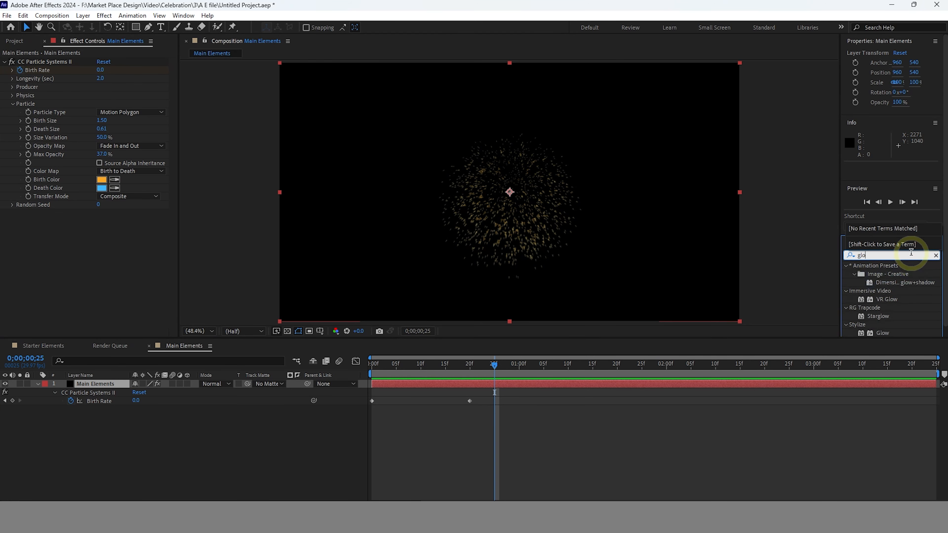
type("w")
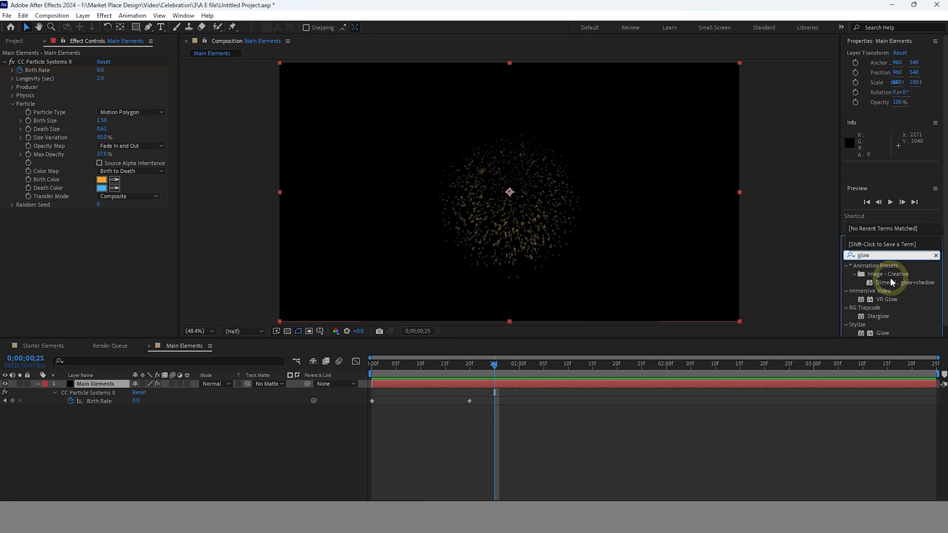
scroll(890, 277, "down", 1)
left_click(886, 322)
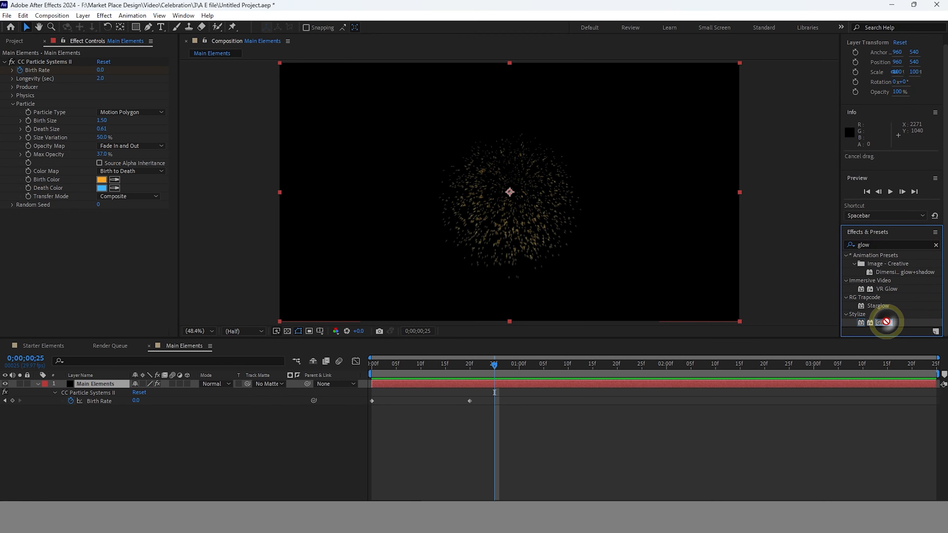
double_click(886, 323)
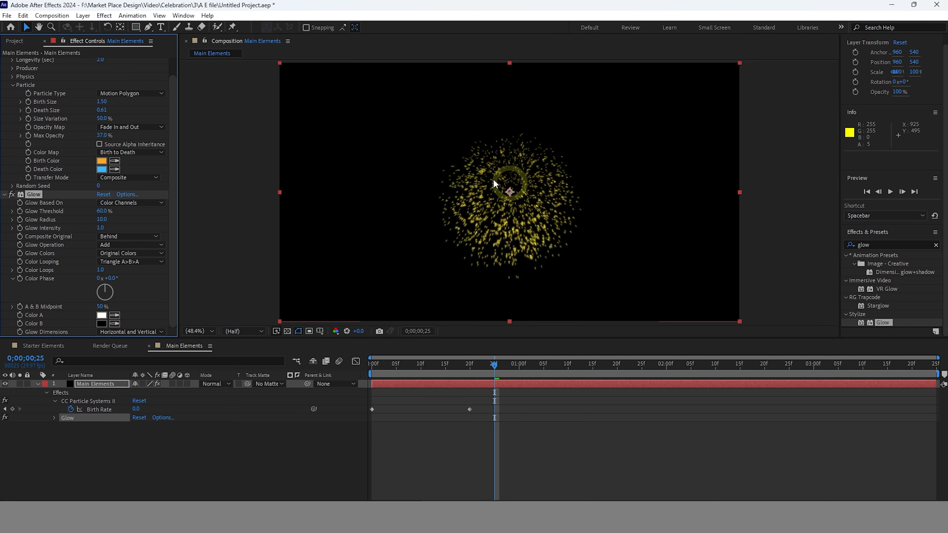
Set the Glow Threshold to 5.7%, comparing the burst at different frames
scroll(29, 128, "up", 1)
left_click(4, 62)
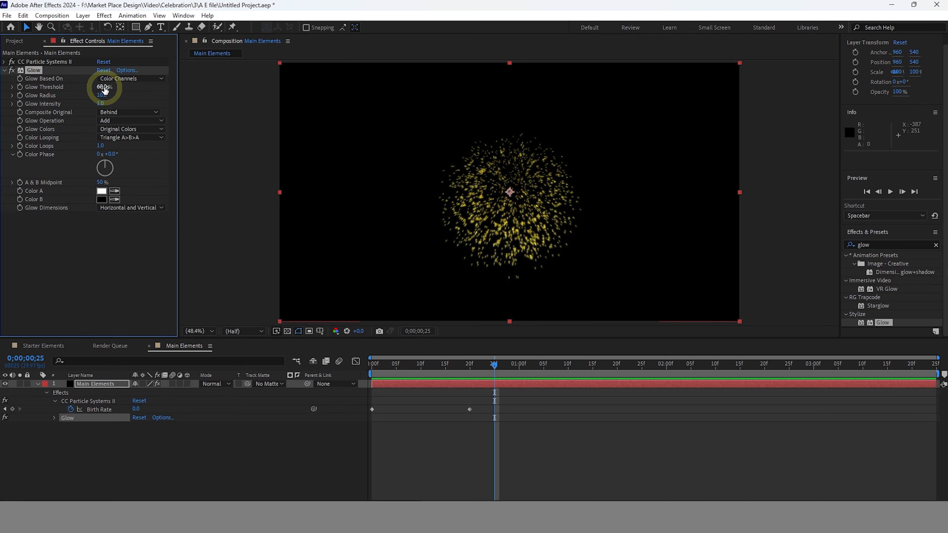
left_click_drag(99, 88, 73, 101)
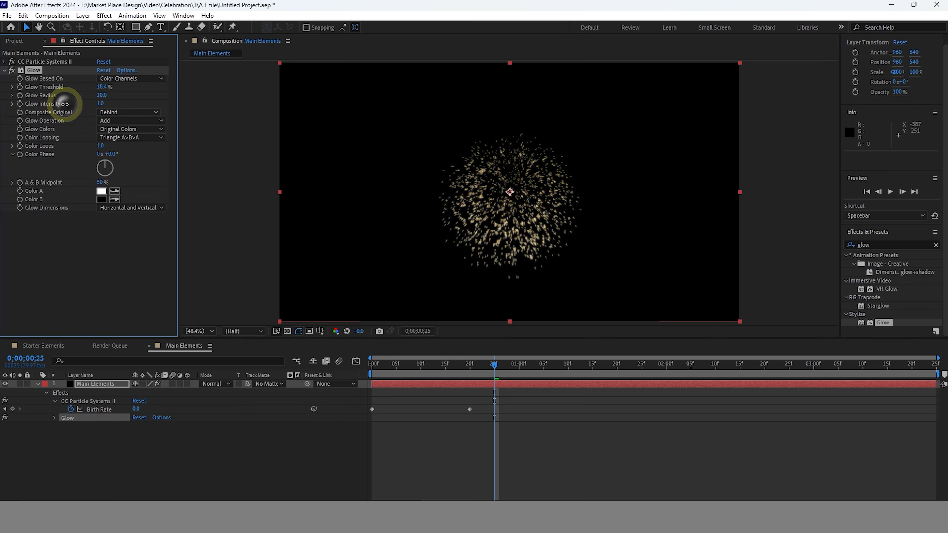
left_click_drag(494, 364, 460, 387)
left_click(102, 87)
type("3")
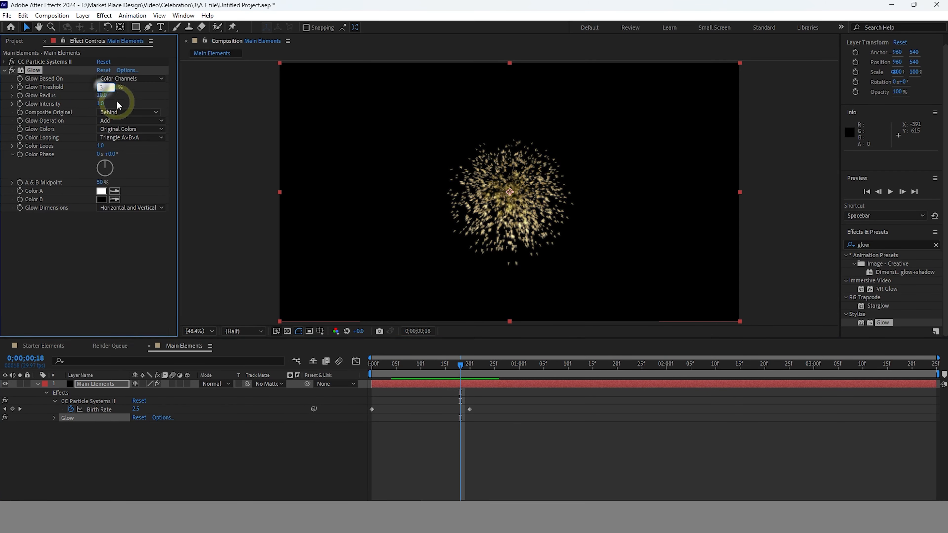
left_click_drag(429, 363, 470, 387)
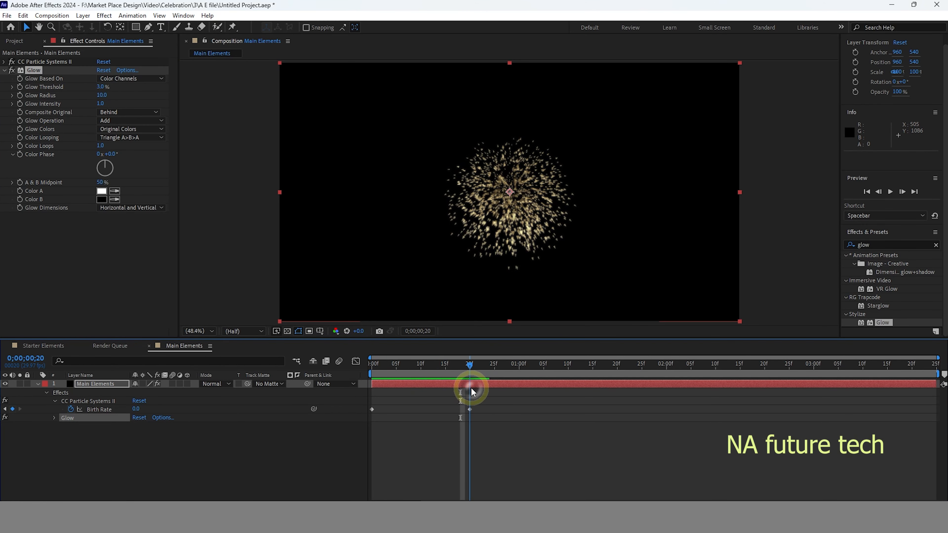
left_click_drag(101, 89, 104, 87)
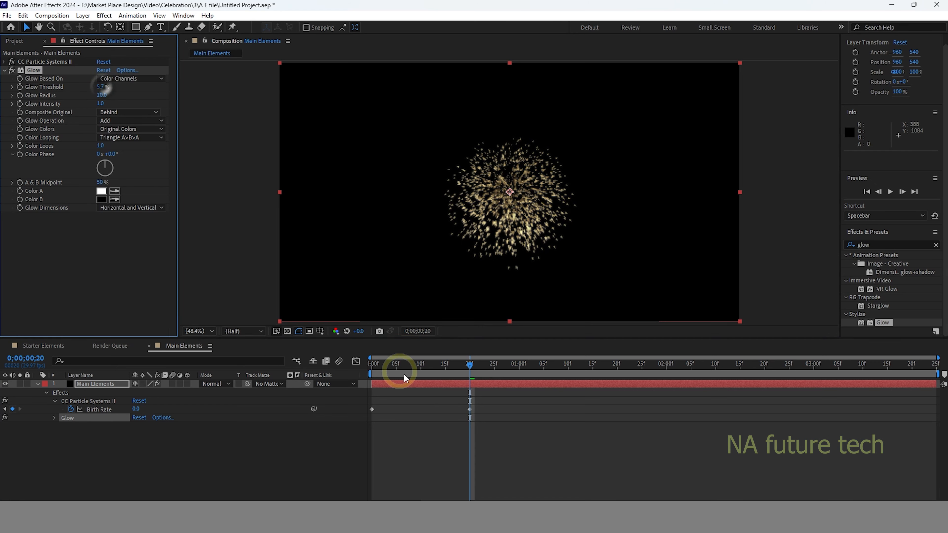
mouse_move(470, 371)
left_mouse_down()
mouse_move(420, 369)
mouse_move(465, 369)
left_mouse_up()
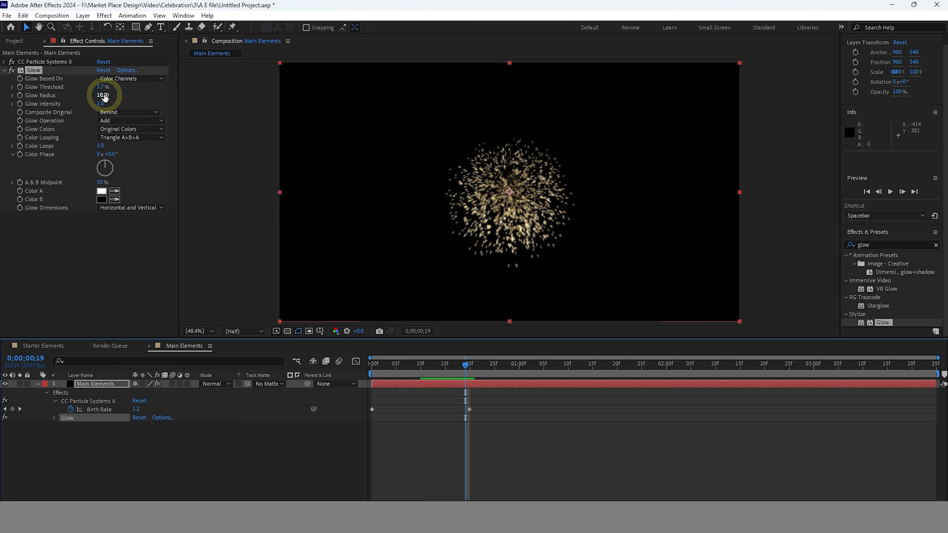
Try a Glow Radius of 9.0 and play back the burst
left_click_drag(105, 97, 87, 100)
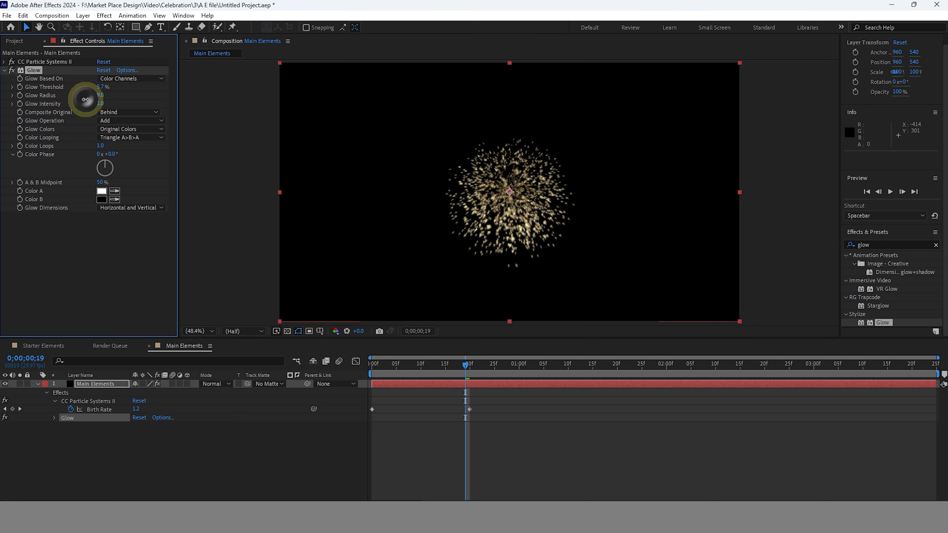
left_click_drag(466, 364, 371, 364)
key("space")
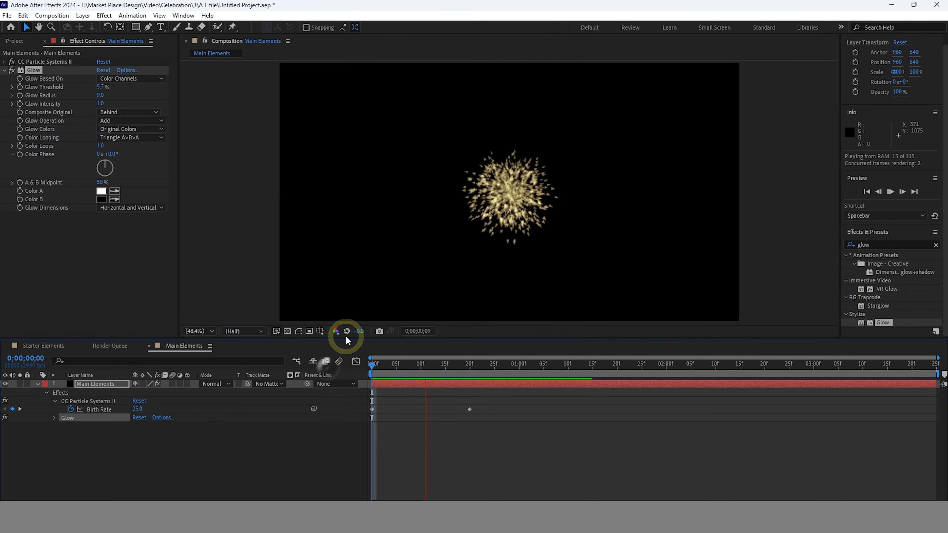
left_click(541, 364)
left_click_drag(543, 364, 469, 364)
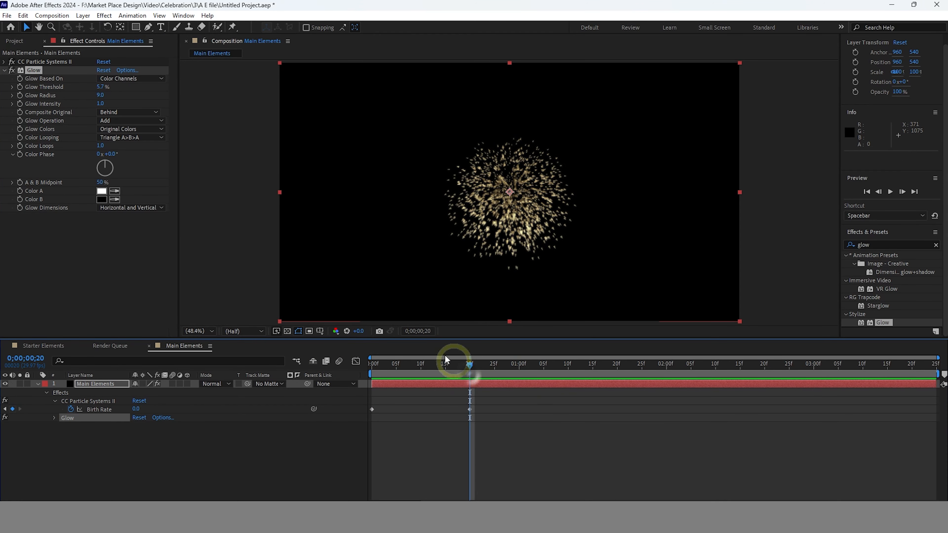
Set the Glow Radius to 15.0 and play back the burst from the start
left_click(101, 96)
left_click_drag(103, 99, 105, 98)
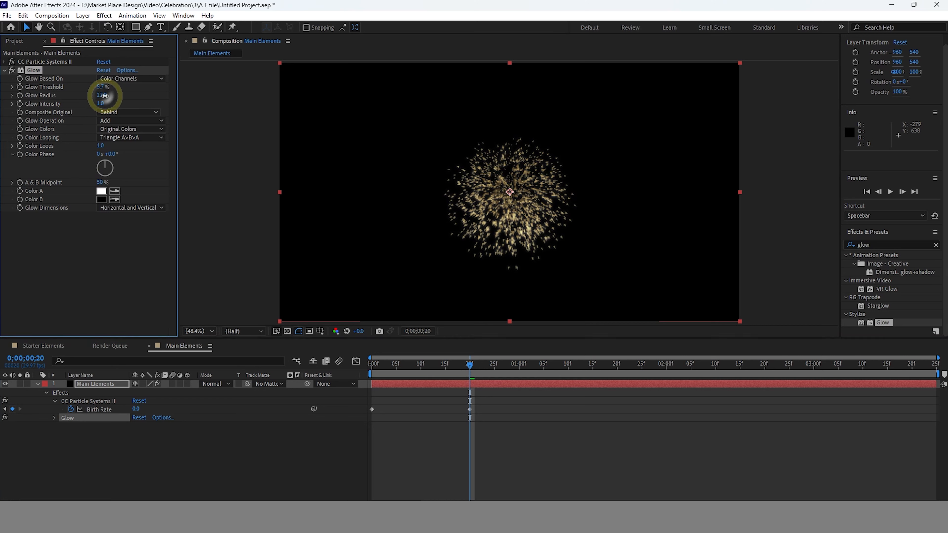
left_click(103, 96)
left_click_drag(466, 367, 342, 365)
key("space")
key("space")
left_click_drag(517, 375, 480, 365)
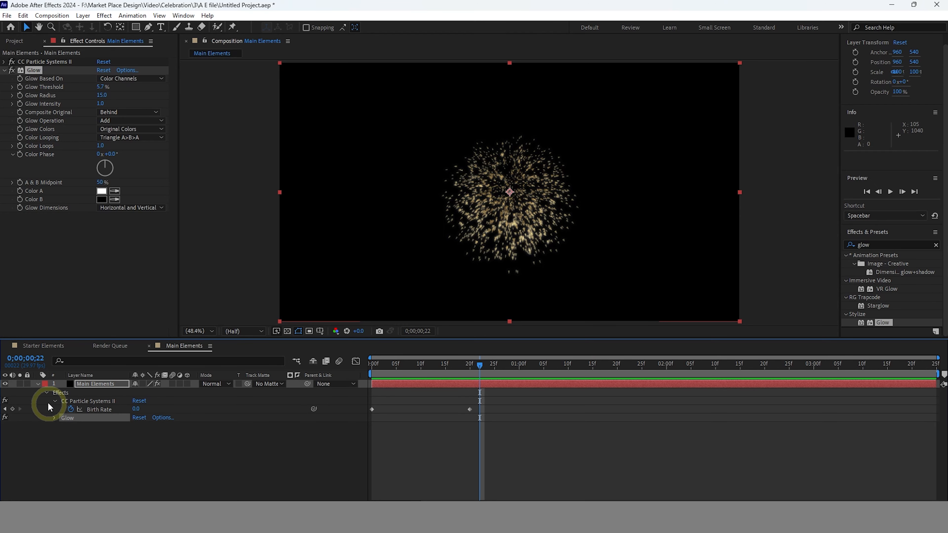
Duplicate the Glow effect on the Main Elements layer and play back the brighter burst from the start
left_click(38, 384)
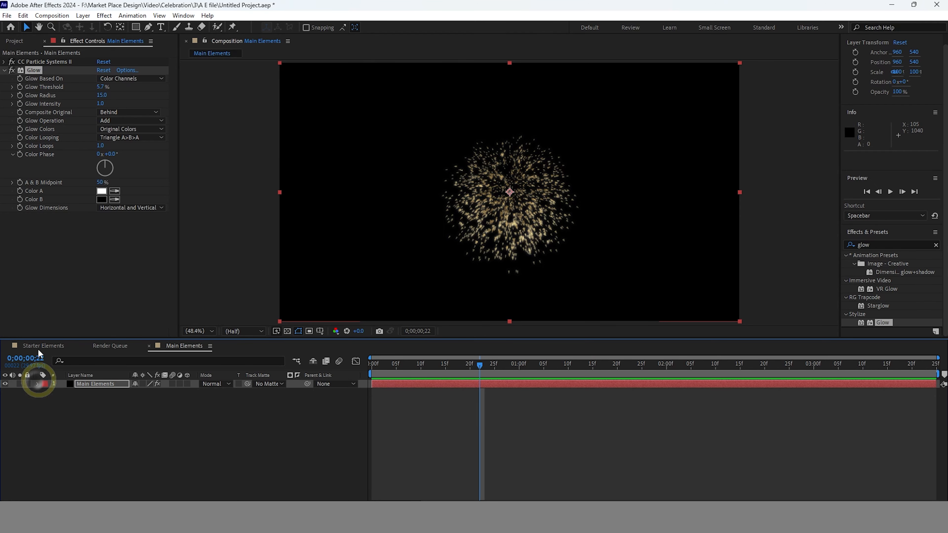
left_click(5, 71)
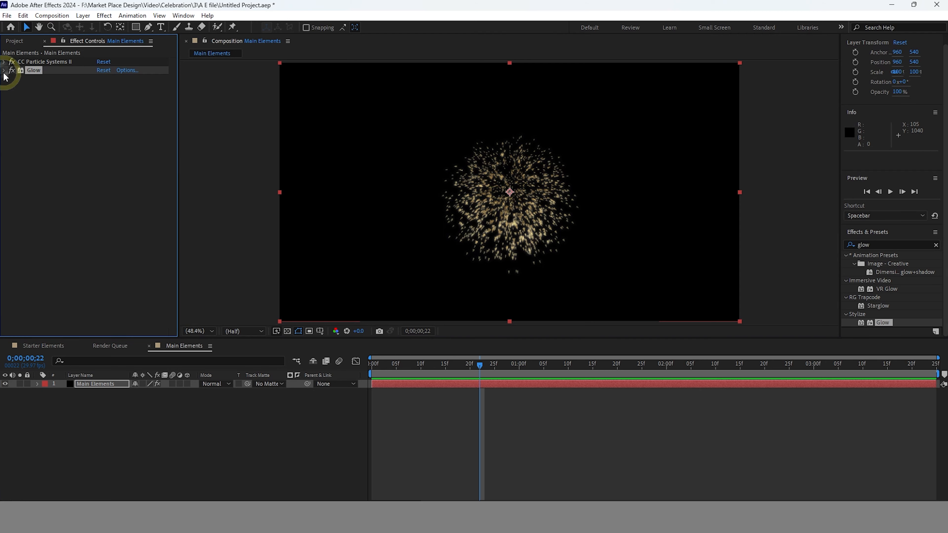
left_click(59, 74)
left_click_drag(479, 391, 456, 374)
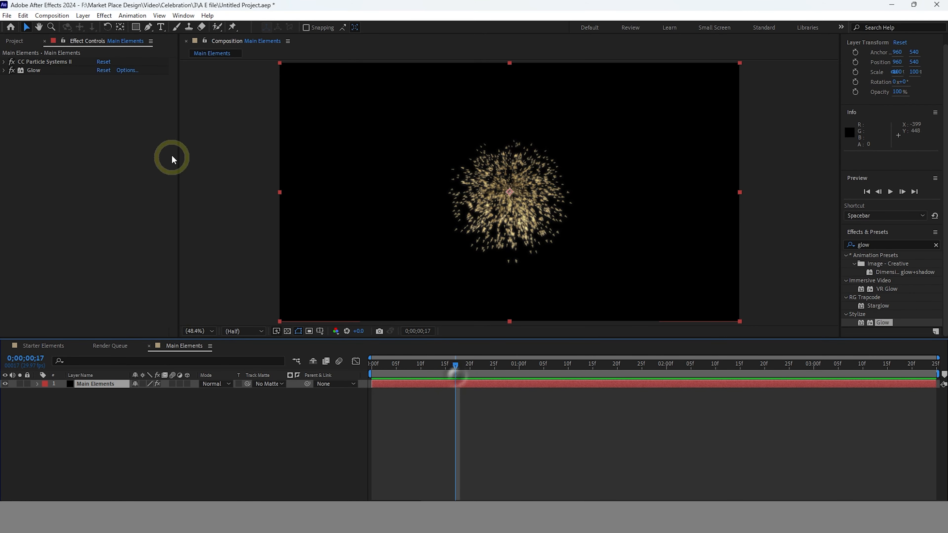
left_click(37, 71)
key("ctrl+d")
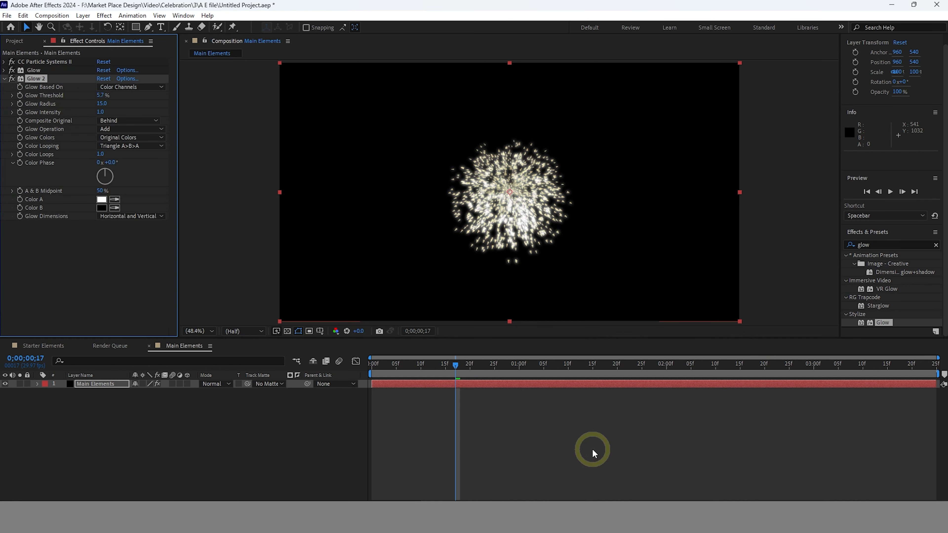
left_click_drag(458, 369, 368, 395)
key("space")
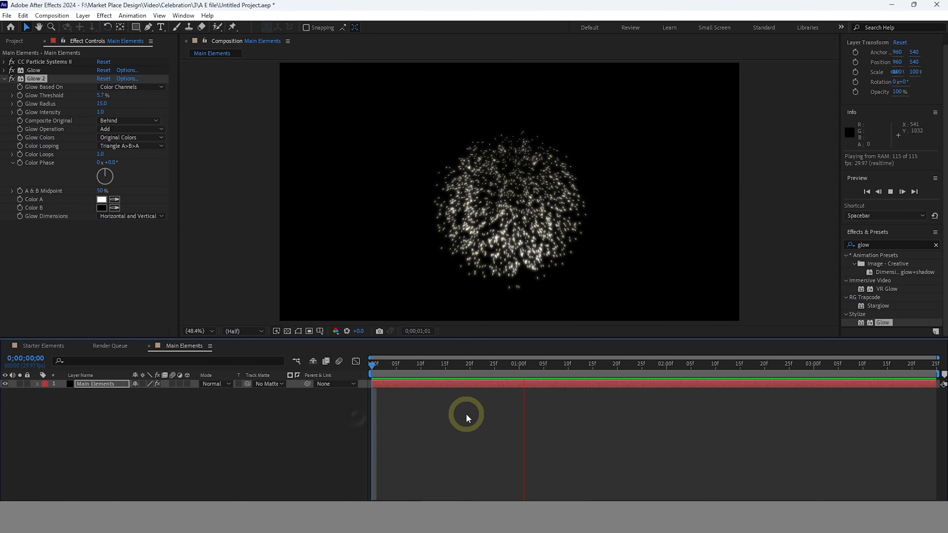
Set the second Glow effect's Color A to yellow FBF961 and check the burst at different frames
left_click_drag(578, 370, 515, 399)
left_click(102, 201)
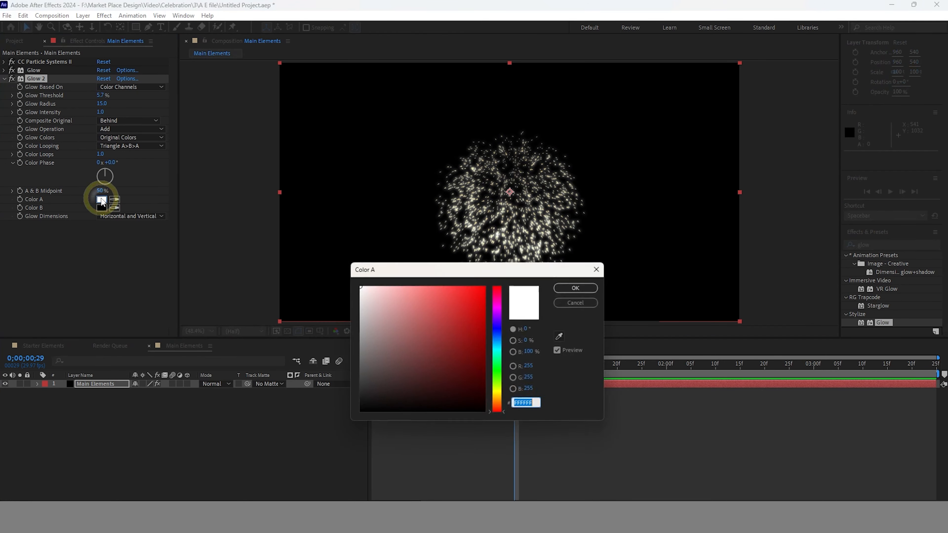
left_click(497, 391)
left_click(436, 288)
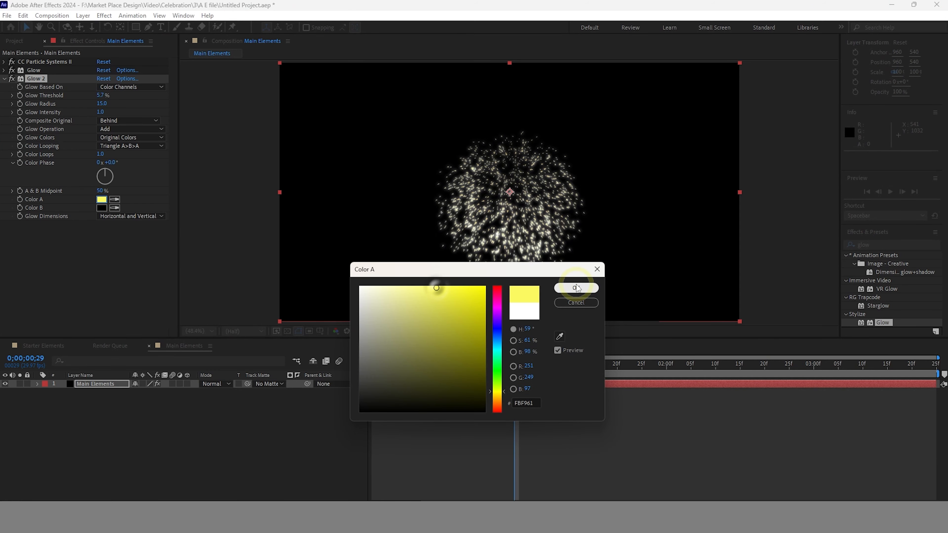
left_click(576, 288)
left_click_drag(514, 365, 344, 383)
left_click_drag(418, 361, 499, 364)
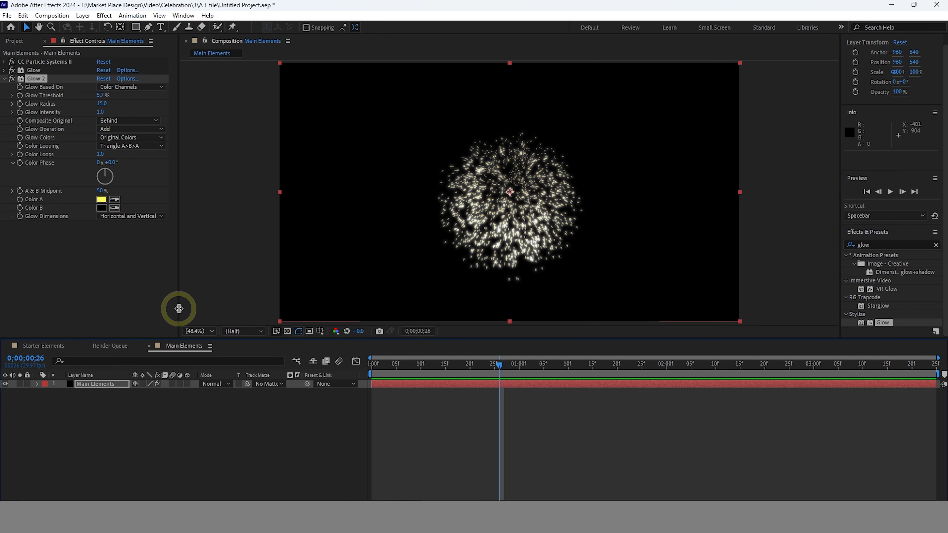
Collapse the second Glow effect's settings and play back the burst from the start
left_click(4, 78)
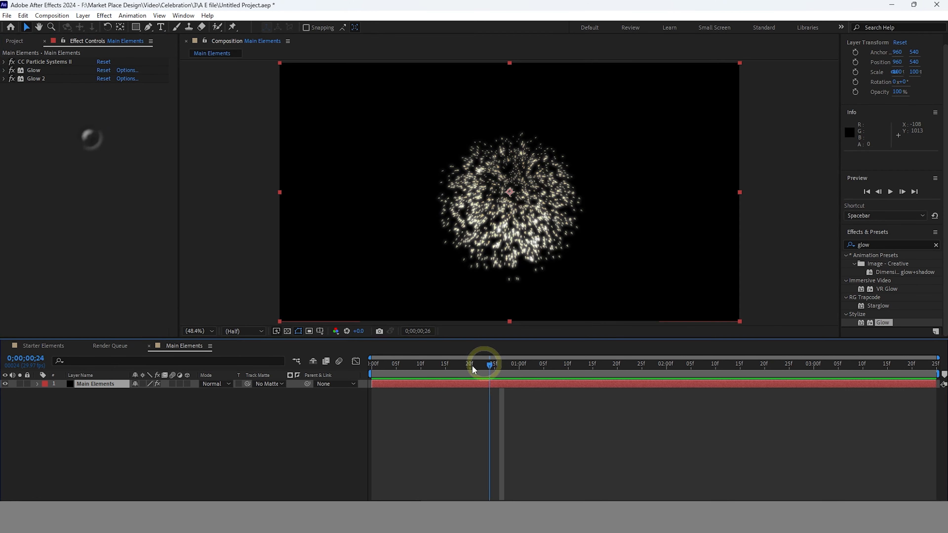
left_click_drag(500, 364, 312, 396)
key("space")
key("space")
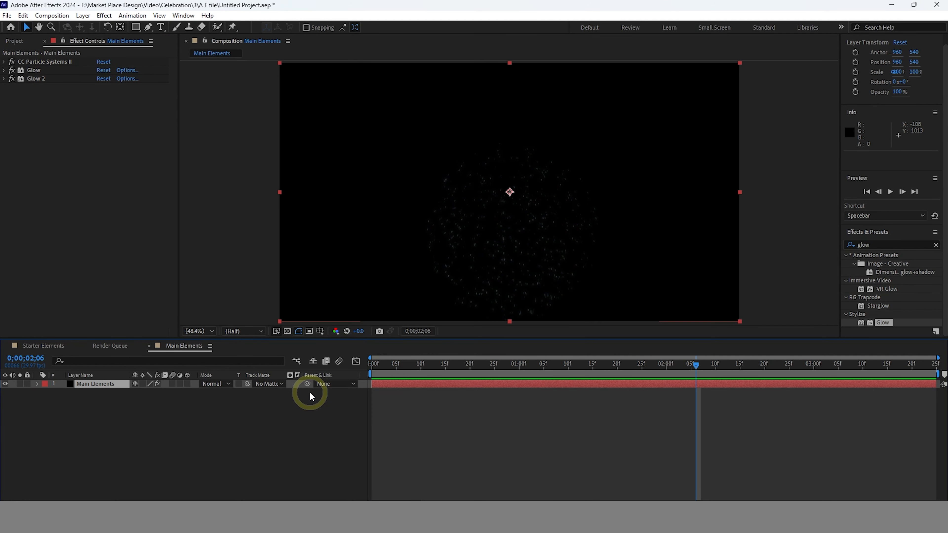
Move the CC Particle Systems II emission point up to about 941, 410 and play back the burst from the start
left_click(56, 62)
left_click_drag(509, 192, 506, 164)
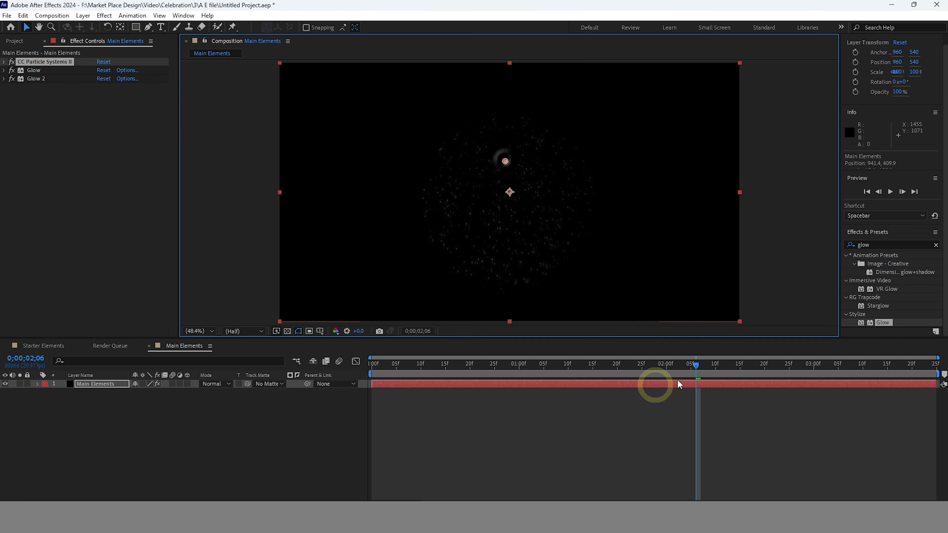
left_click_drag(697, 364, 369, 409)
key("space")
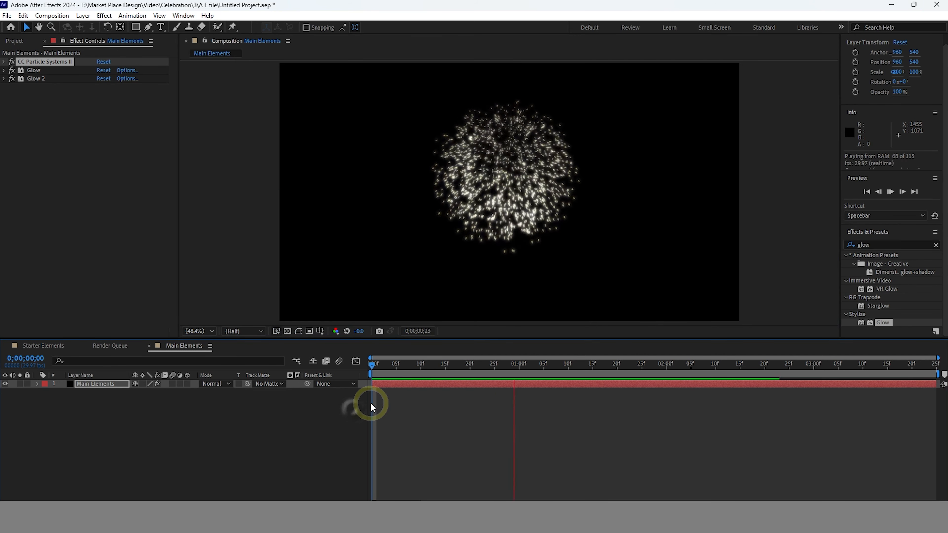
key("space")
left_click_drag(749, 375, 373, 409)
key("space")
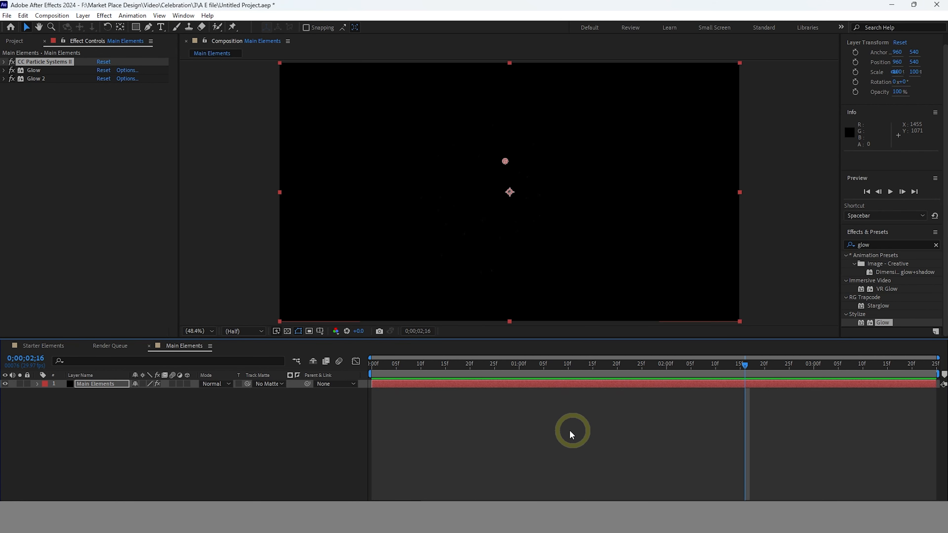
Add the Main Elements composition to the render queue with QuickTime output that includes the alpha channel
left_click(217, 450)
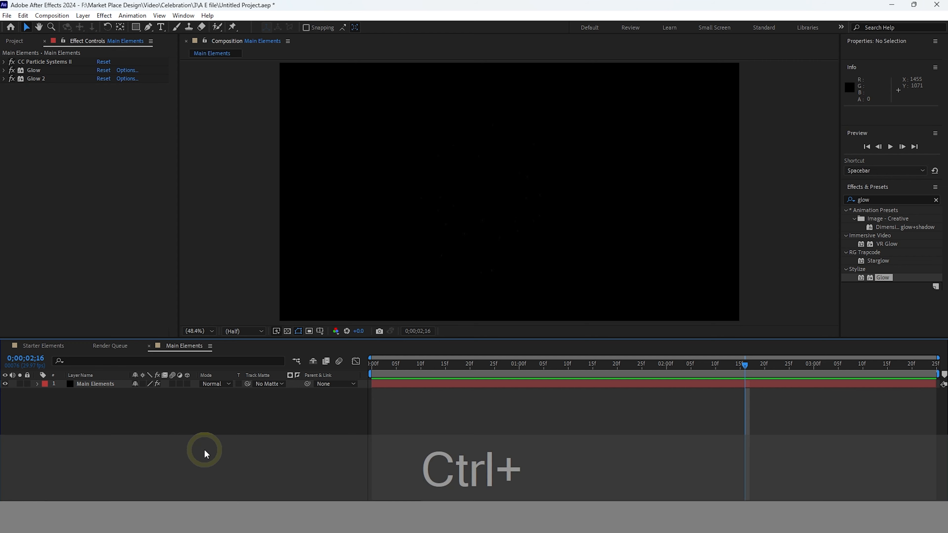
key("ctrl+m")
left_click(84, 429)
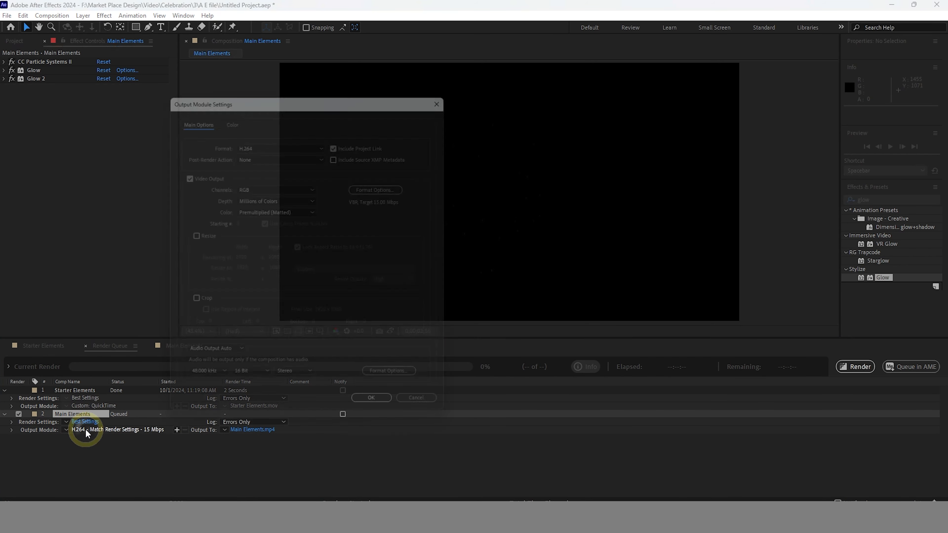
left_click(278, 139)
left_click(255, 259)
left_click(285, 185)
left_click(265, 219)
left_click(382, 414)
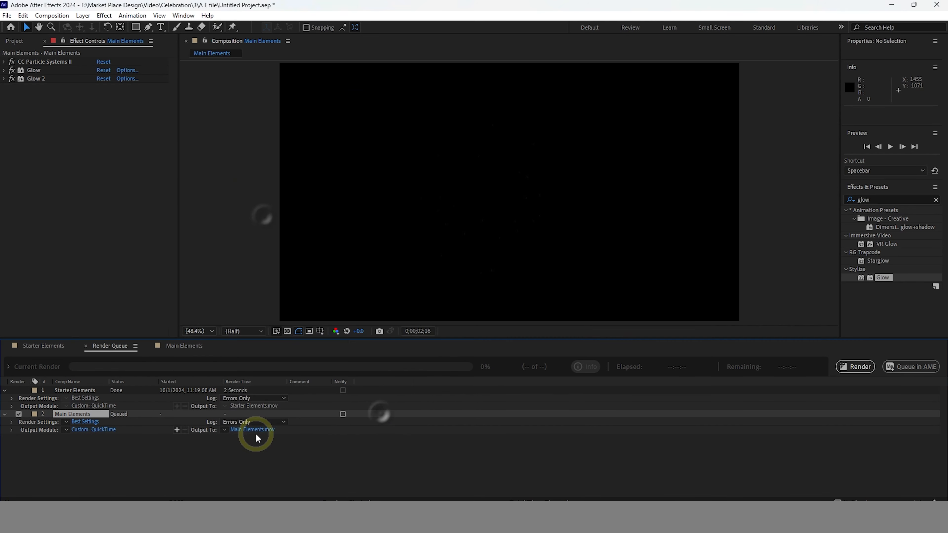
Save the output as Main Elements in the Elements folder and render it
left_click(256, 432)
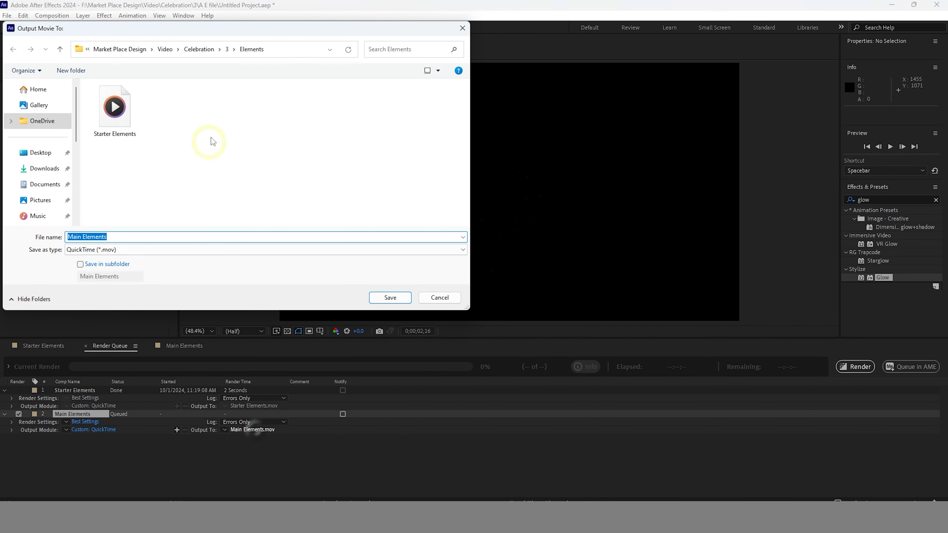
left_click(390, 297)
left_click(855, 366)
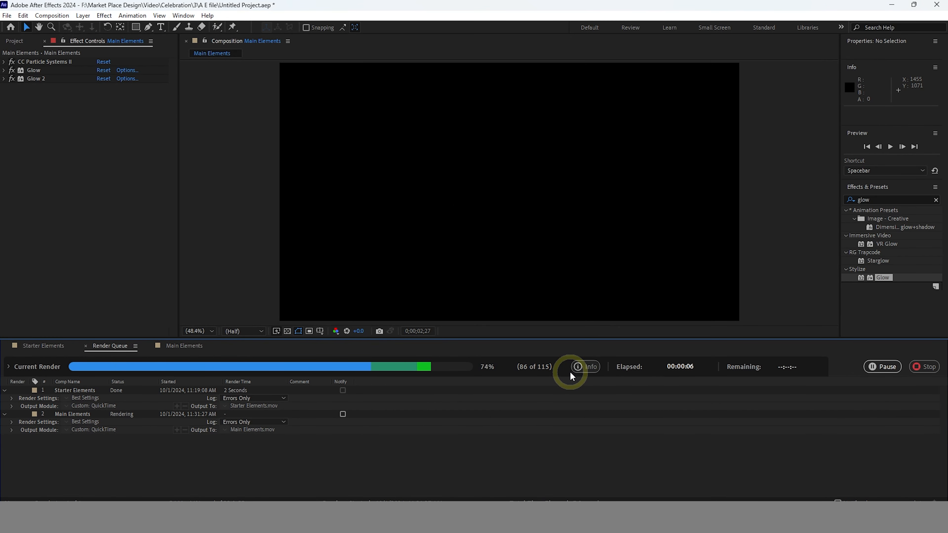
Close the finished render queue, move to frame 24 of Main Elements, and save the project
left_click(86, 347)
left_click_drag(745, 364, 489, 372)
key("ctrl+s")
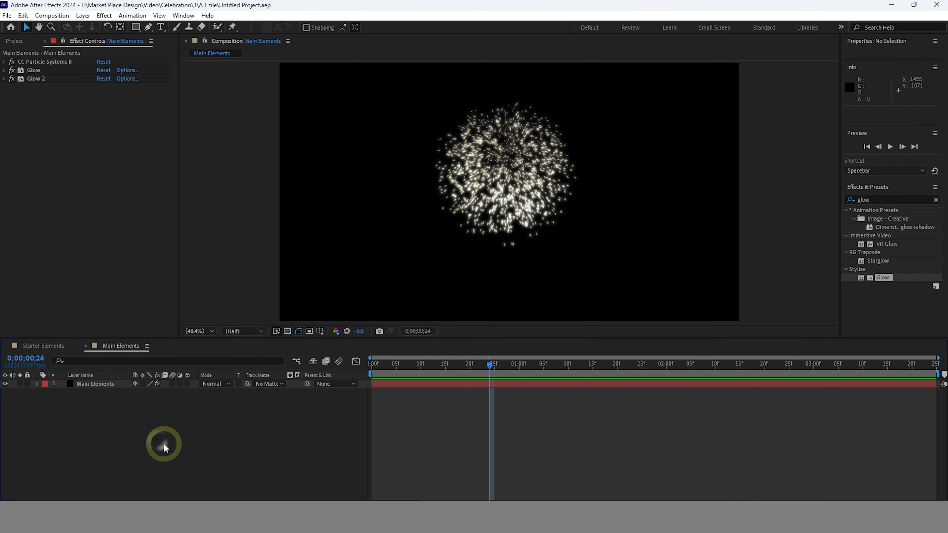
Create a new composition named Main Effect with the UHD (4K) 3840x2160 29.97 fps preset
key("ctrl+n")
left_click(470, 183)
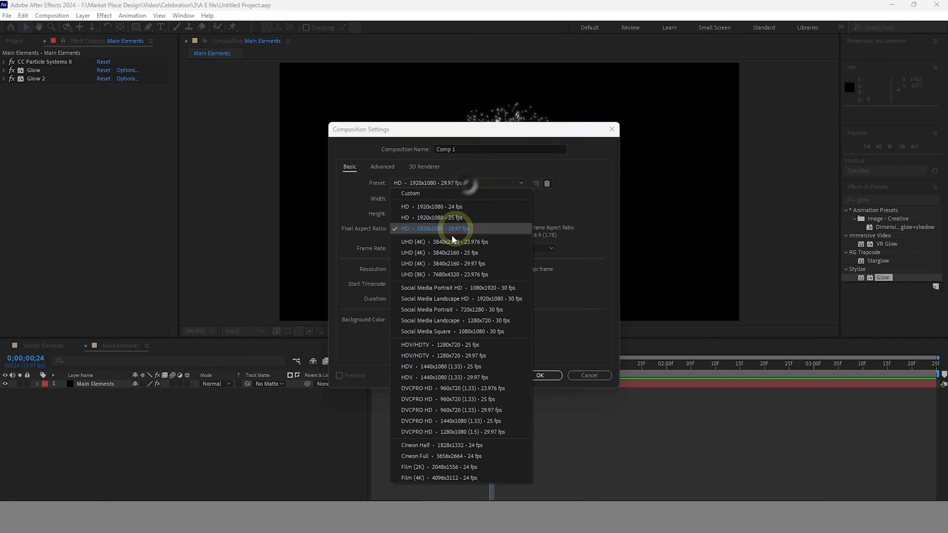
left_click(446, 264)
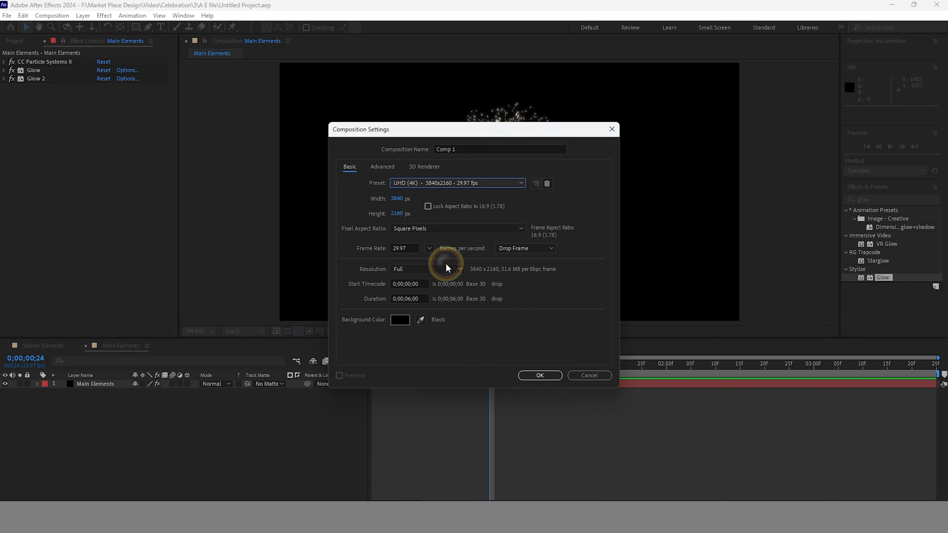
left_click(488, 151)
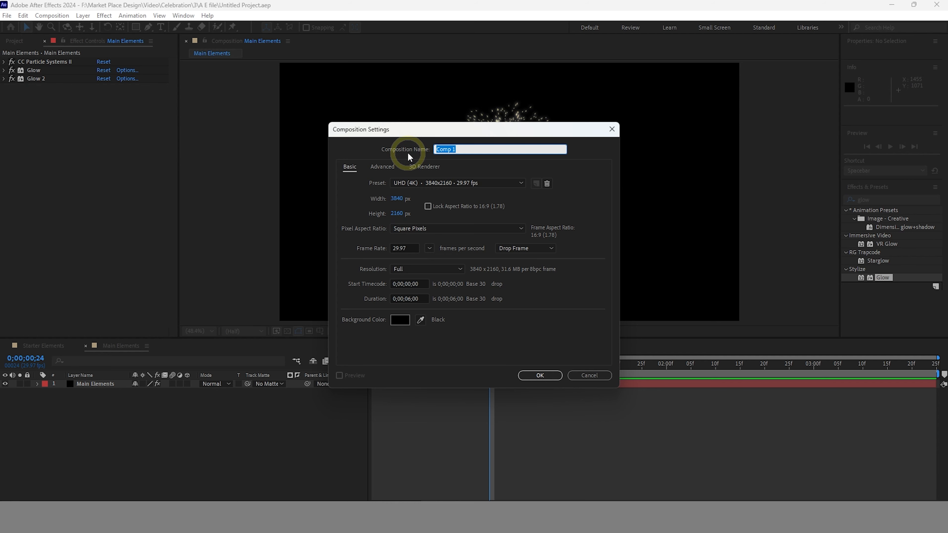
type("Main Effe")
left_click(540, 375)
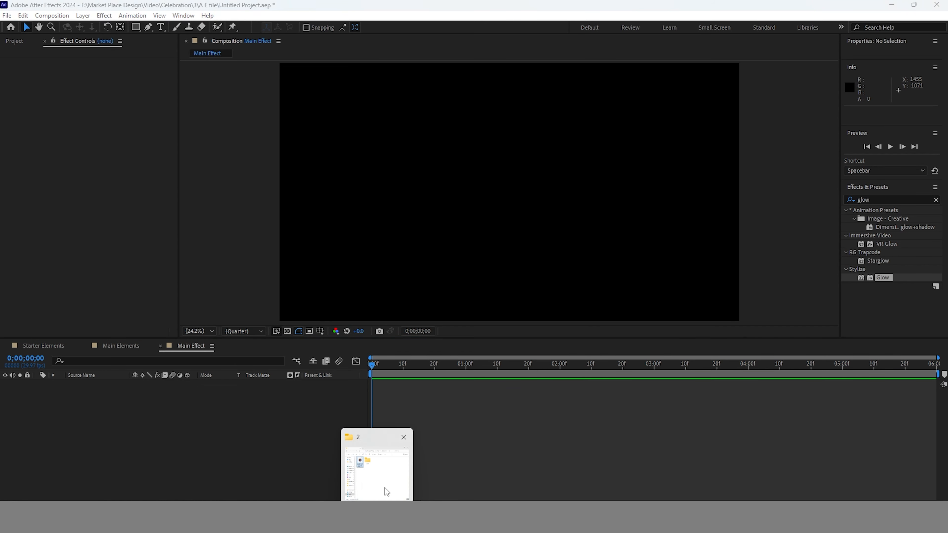
Import the rendered Main Elements and Starter Elements clips from the Elements folder as layers in the Main Effect composition
left_click(386, 489)
left_click(607, 38)
double_click(448, 122)
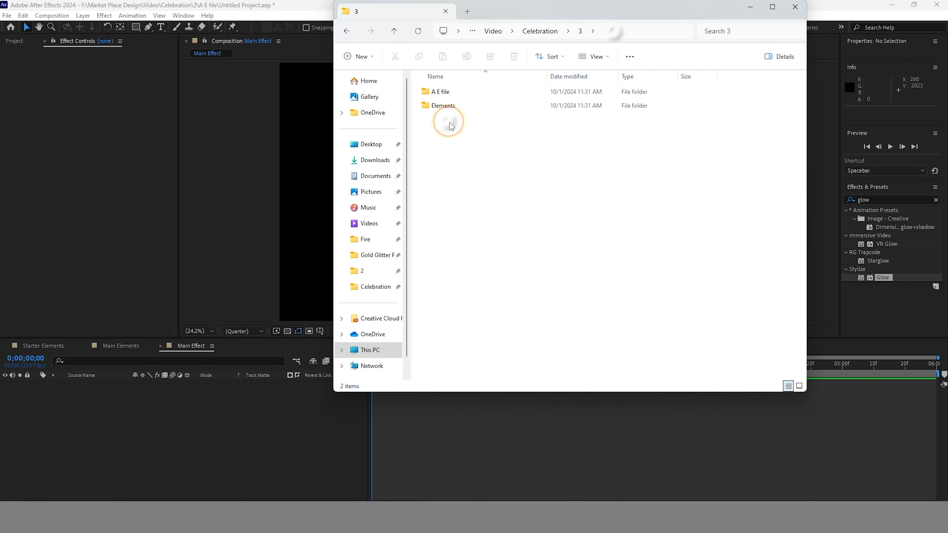
double_click(447, 122)
left_click_drag(419, 73, 514, 161)
left_click_drag(500, 104, 138, 387)
Hide the Main Elements.mov layer, scale Starter Elements.mov to about 211%, and preview the enlarged trail
left_click_drag(376, 366, 410, 385)
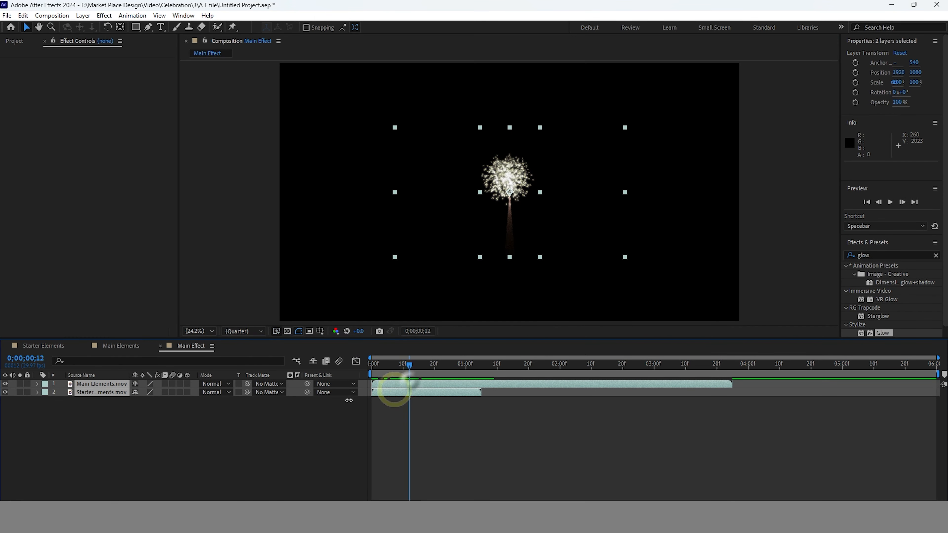
left_click(95, 402)
left_click(99, 384)
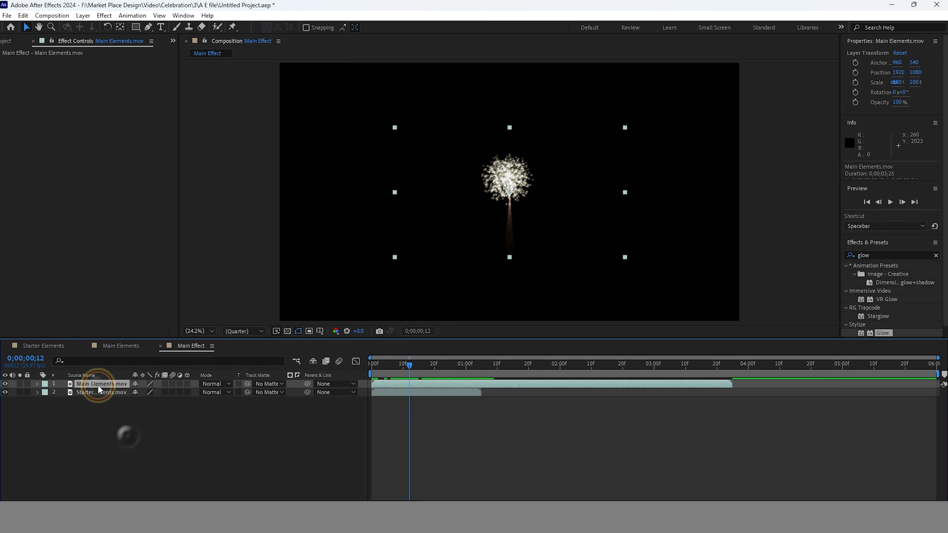
left_click(5, 384)
left_click(510, 230)
left_click_drag(540, 257, 572, 308)
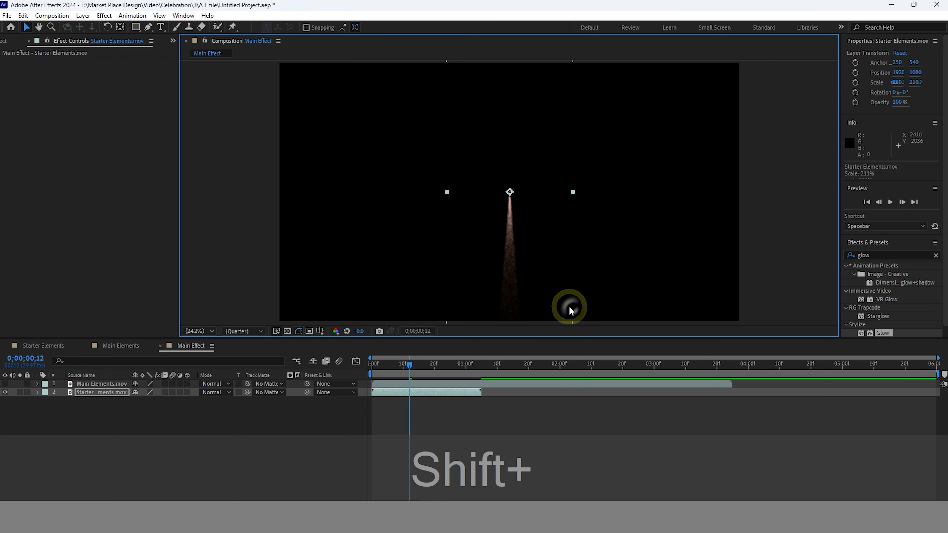
left_click_drag(406, 362, 340, 379)
key("space")
left_click(495, 368)
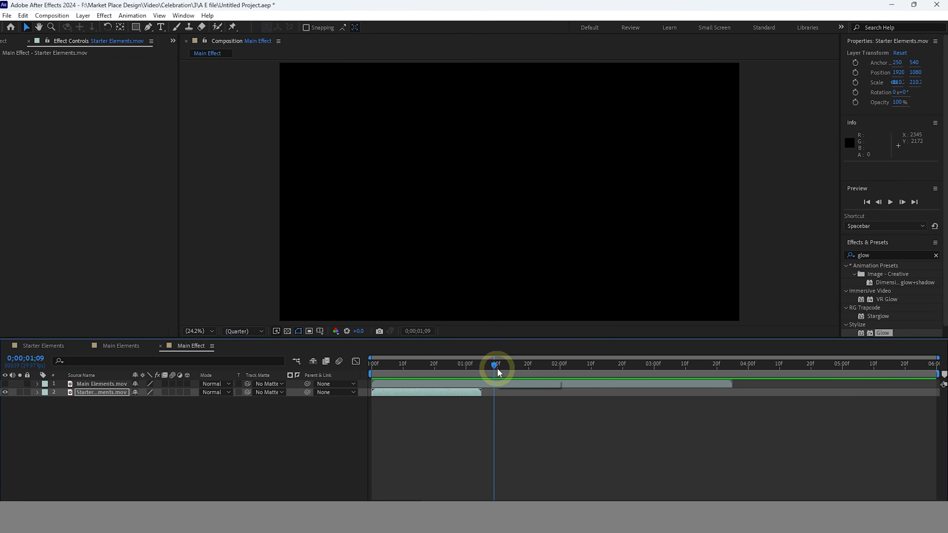
left_click_drag(495, 365, 423, 364)
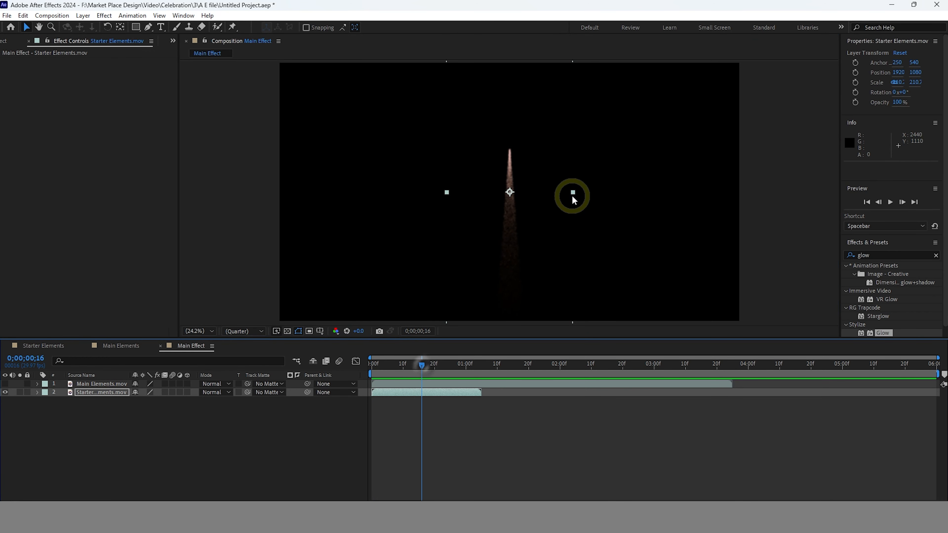
Move the Starter Elements.mov trail straight down to about 1920, 1567 and play it back from the start
left_click_drag(572, 193, 571, 210)
left_click(510, 214)
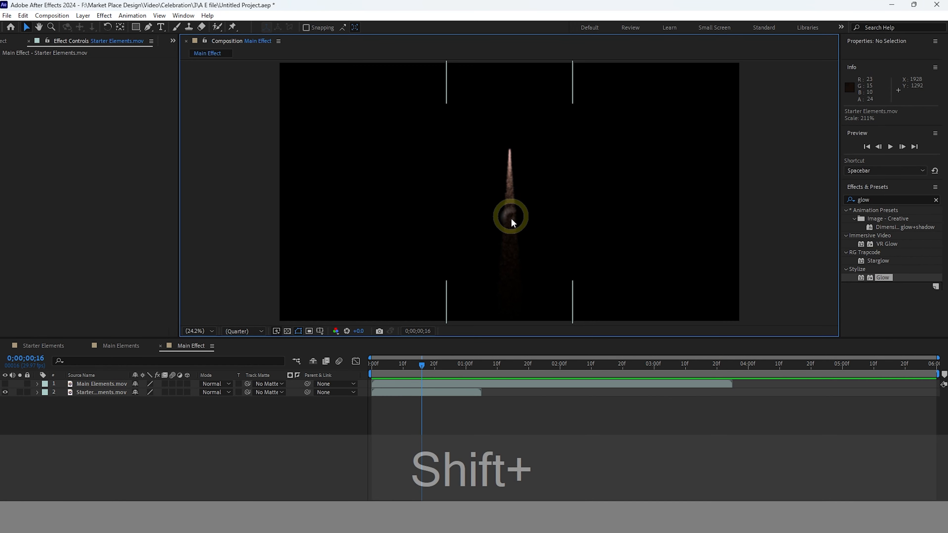
left_click_drag(507, 168, 507, 212)
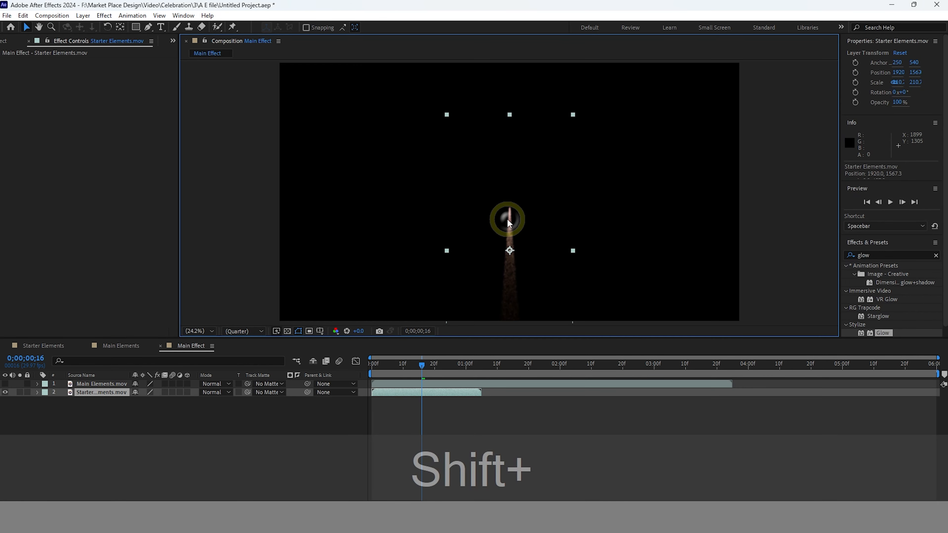
left_click_drag(421, 365, 344, 360)
key("space")
left_click_drag(507, 364, 472, 365)
Delay the Main Elements.mov layer to start at about 1 second, show it again, and preview the trail with the burst
left_click_drag(415, 384, 512, 378)
left_click(5, 384)
key("space")
left_click_drag(542, 365, 478, 368)
Start Main Elements.mov at about frame 23 and position its burst over the trail's end, at about 1928, 865
left_click_drag(522, 182, 518, 160)
left_click_drag(478, 365, 464, 369)
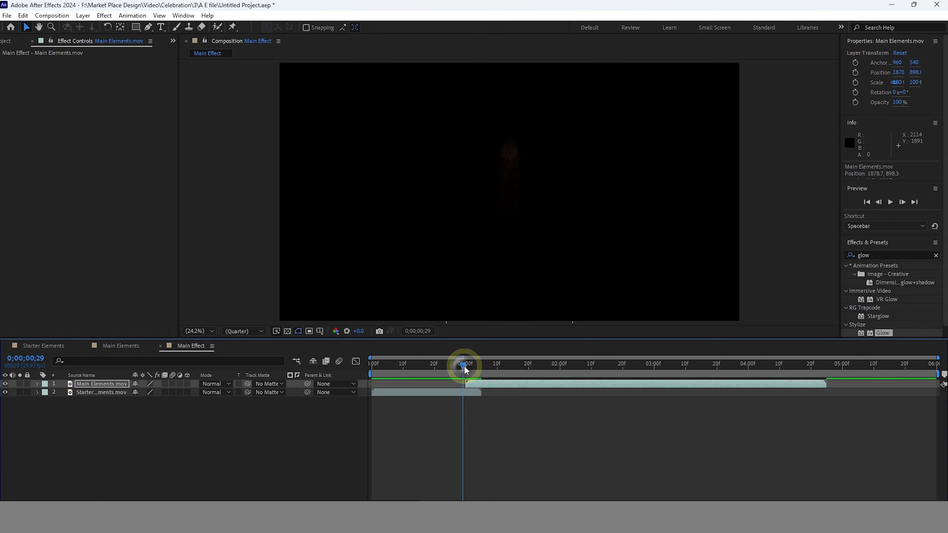
left_click_drag(563, 381, 545, 380)
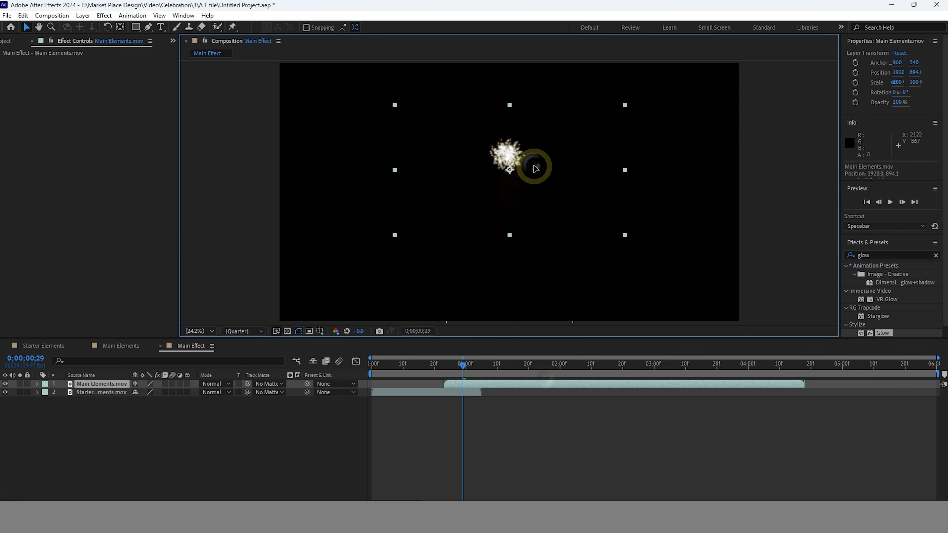
left_click_drag(530, 168, 535, 165)
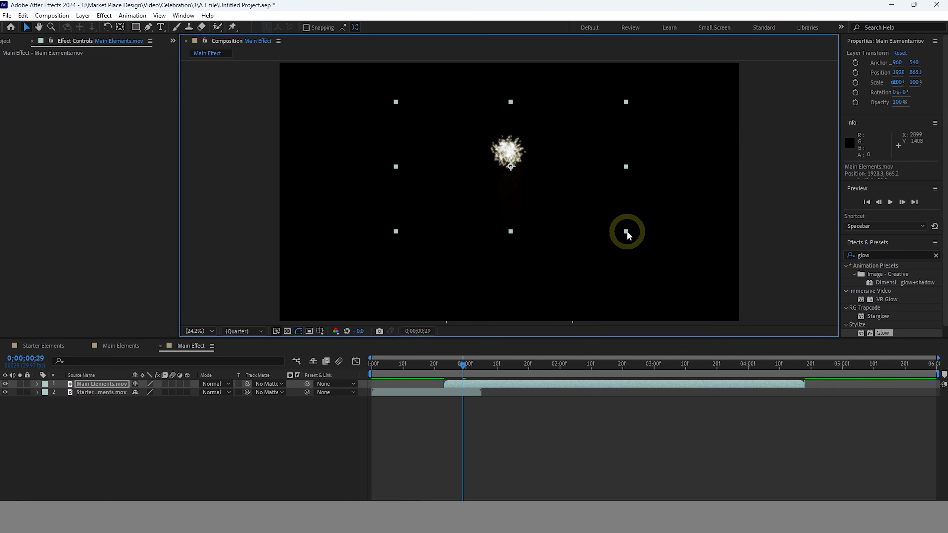
Shift the Main Elements.mov layer earlier to start at about frame 20 and play back the firework from the start
left_click(416, 369)
left_click(548, 315)
left_click(890, 202)
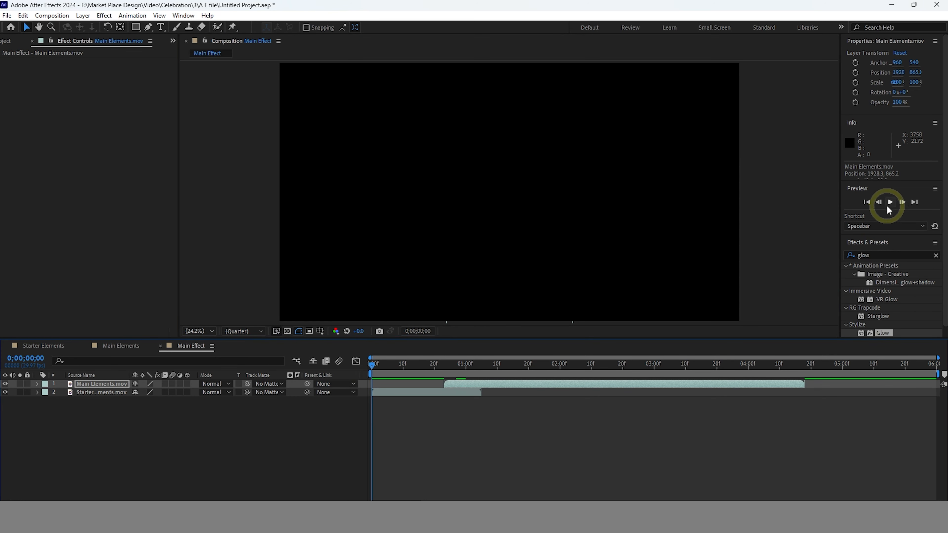
left_click(546, 343)
left_click_drag(448, 364, 371, 378)
key("space")
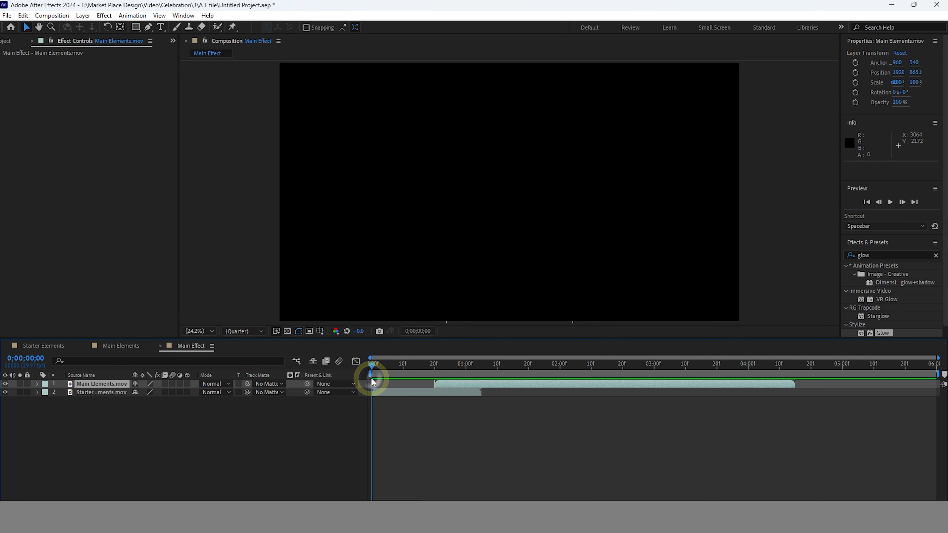
Fine-tune the Main Elements.mov layer to start at about frame 18, replaying the trail-to-burst transition
left_click_drag(540, 364, 346, 374)
left_click(465, 385)
key("space")
key("space")
left_click_drag(498, 370, 345, 388)
key("space")
key("space")
left_click_drag(482, 364, 364, 376)
key("space")
left_click(573, 359)
left_click_drag(556, 369, 402, 404)
key("space")
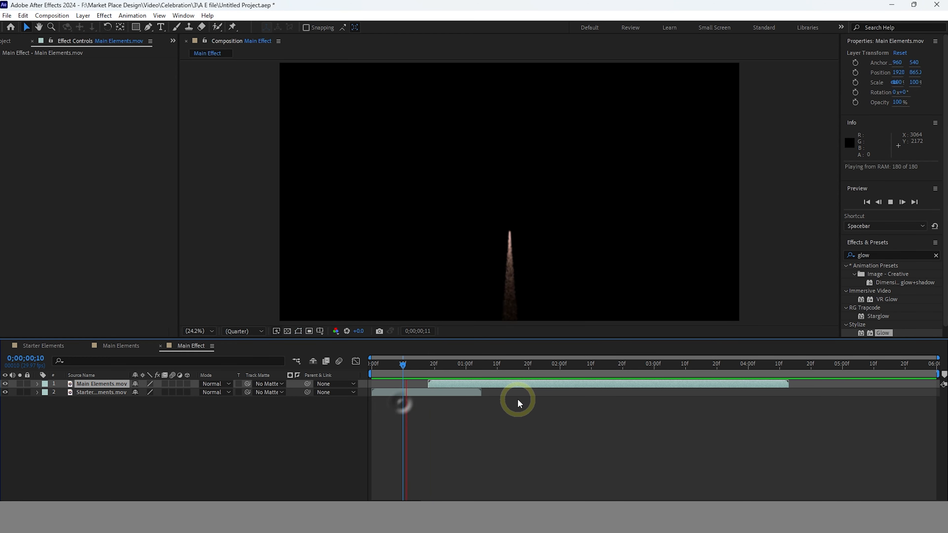
key("space")
Pre-compose the Main Elements.mov and Starter Elements.mov layers into a new composition named Celebration
left_click_drag(113, 432, 84, 388)
right_click(85, 388)
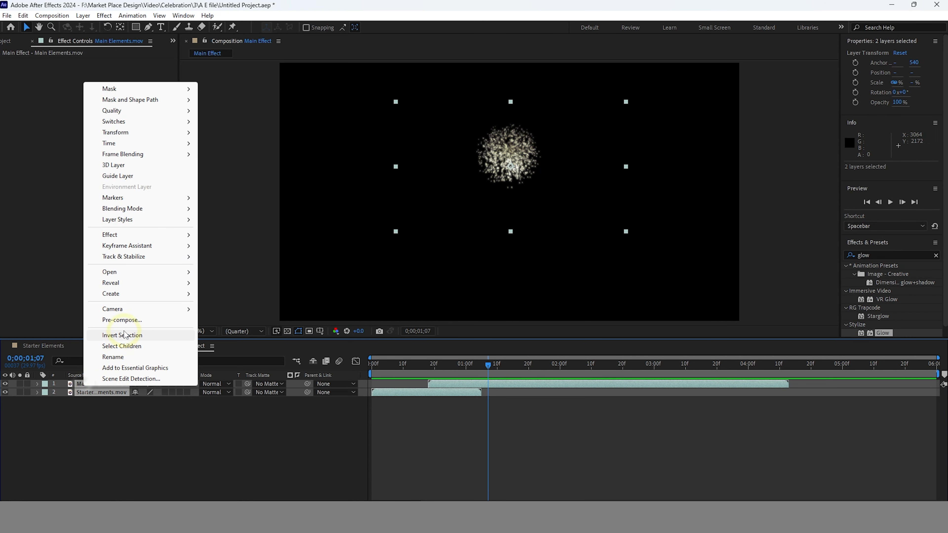
left_click(122, 320)
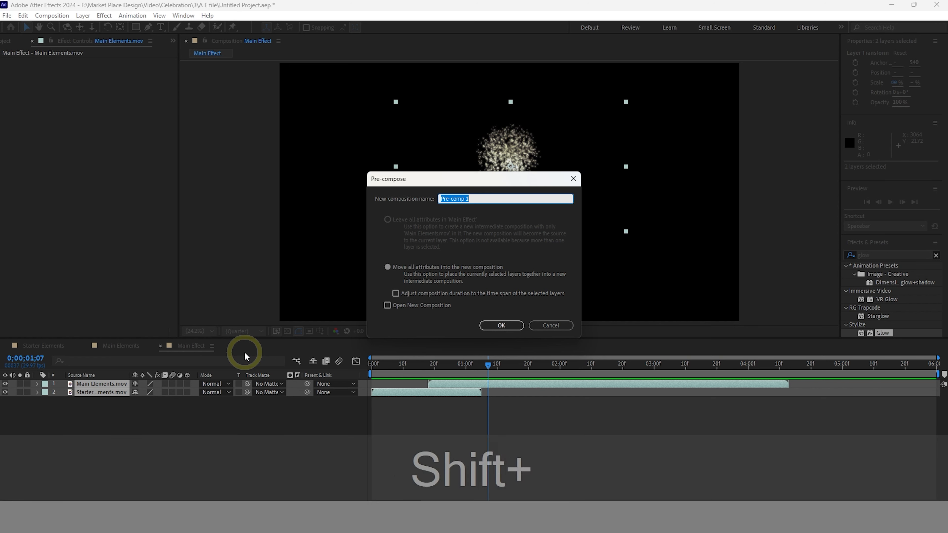
type("Celebration")
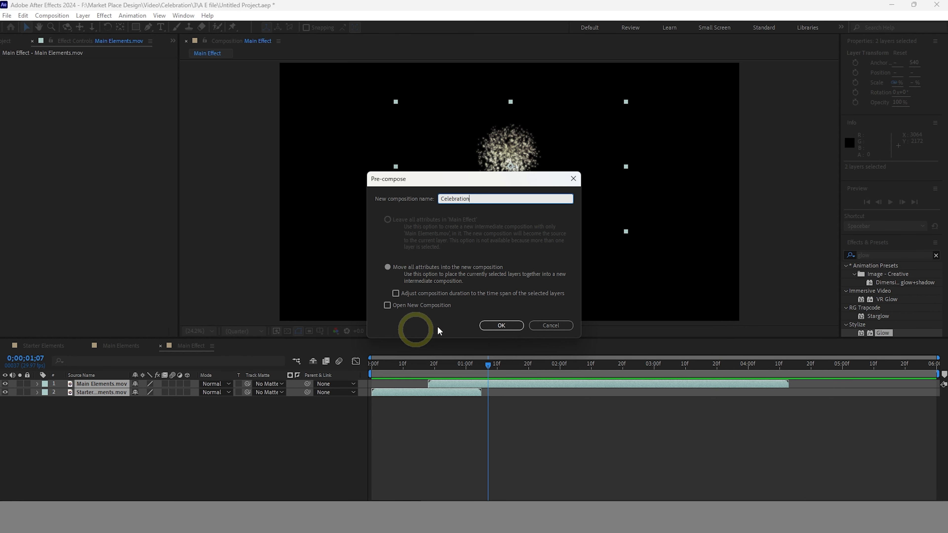
left_click(501, 326)
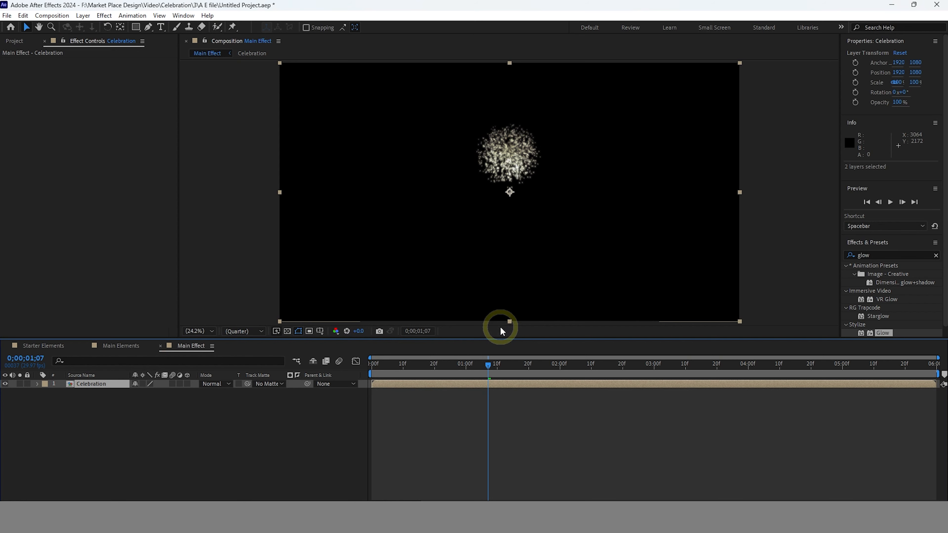
Scale the Celebration layer up to about 132%, position it at about 1895, 1236, and play back the firework
left_click(196, 463)
left_click(430, 380)
key("space")
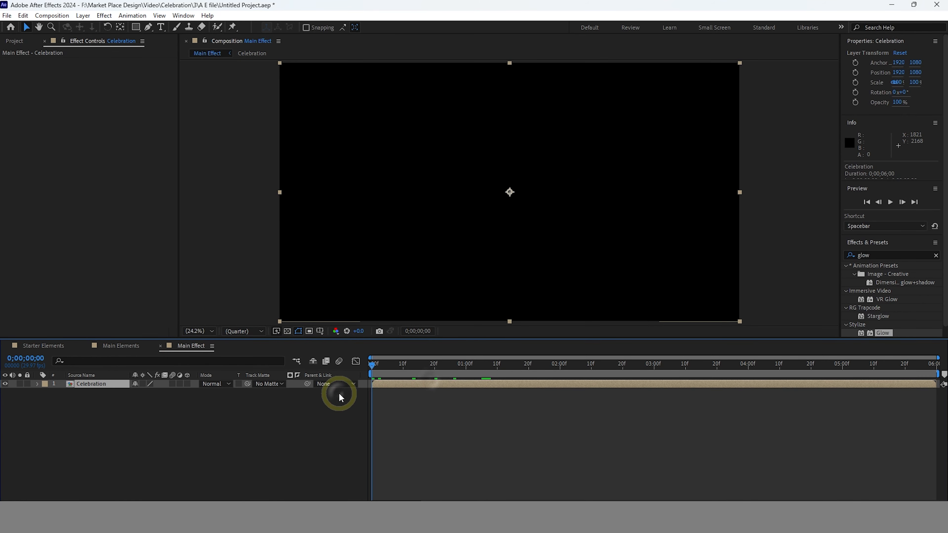
left_click(521, 186)
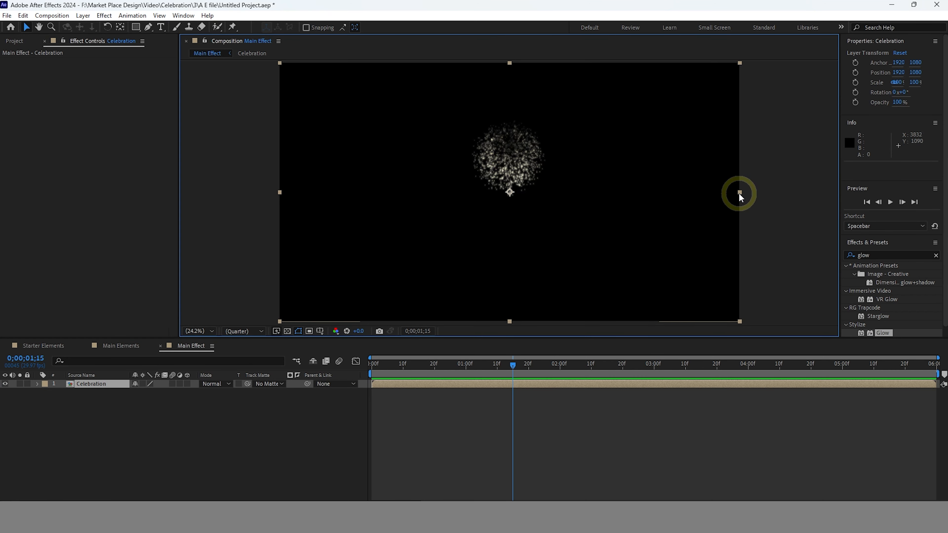
left_click_drag(740, 193, 813, 200)
left_click_drag(612, 199, 597, 212)
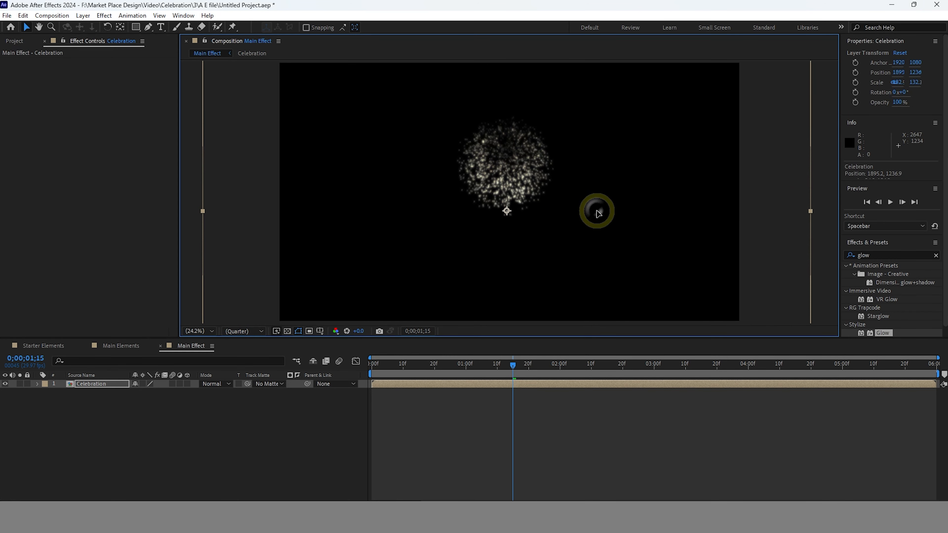
left_click_drag(513, 363, 337, 377)
key("space")
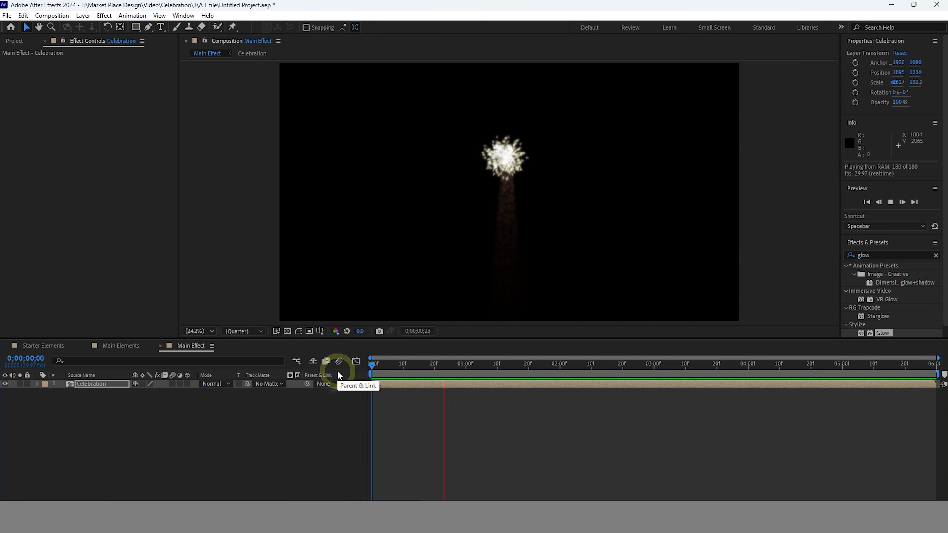
Duplicate the Celebration layer twice and shift both copies to start at about frame 3
left_click(573, 365)
left_click_drag(577, 389, 439, 386)
key("ctrl+d")
key("ctrl+d")
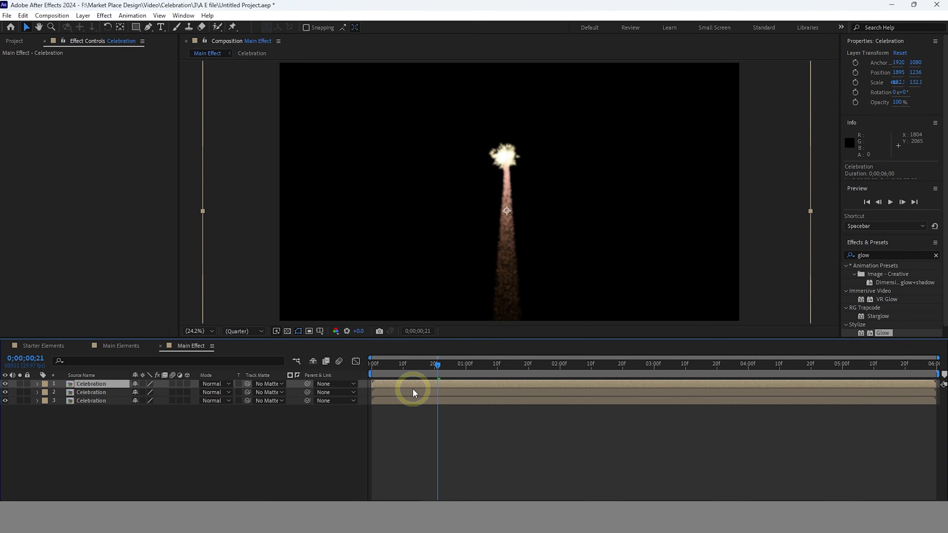
left_click(402, 391, "ctrl")
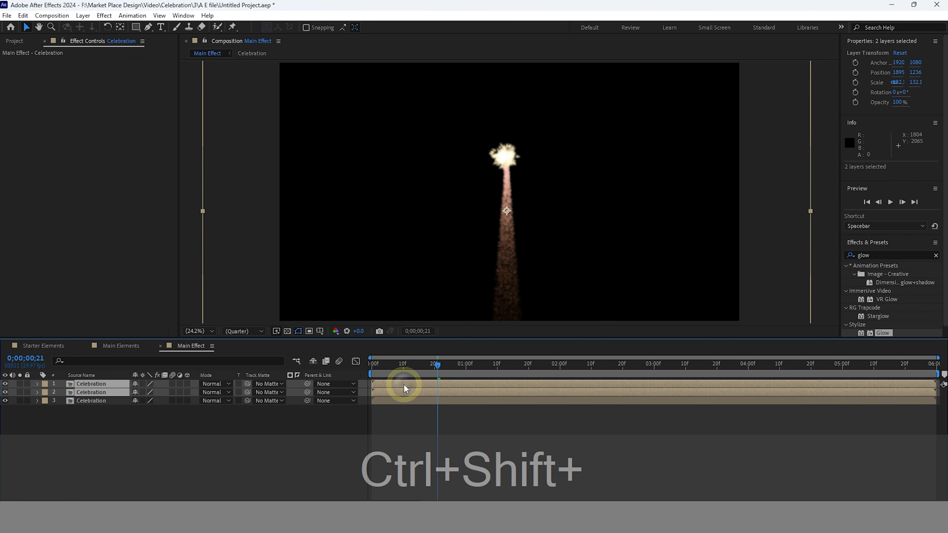
left_click_drag(403, 384, 411, 383)
Spread the two Celebration copies horizontally to about x 1263 and x 2601, keeping their height, and preview the three fireworks
left_click(508, 239)
left_click_drag(508, 240, 430, 242)
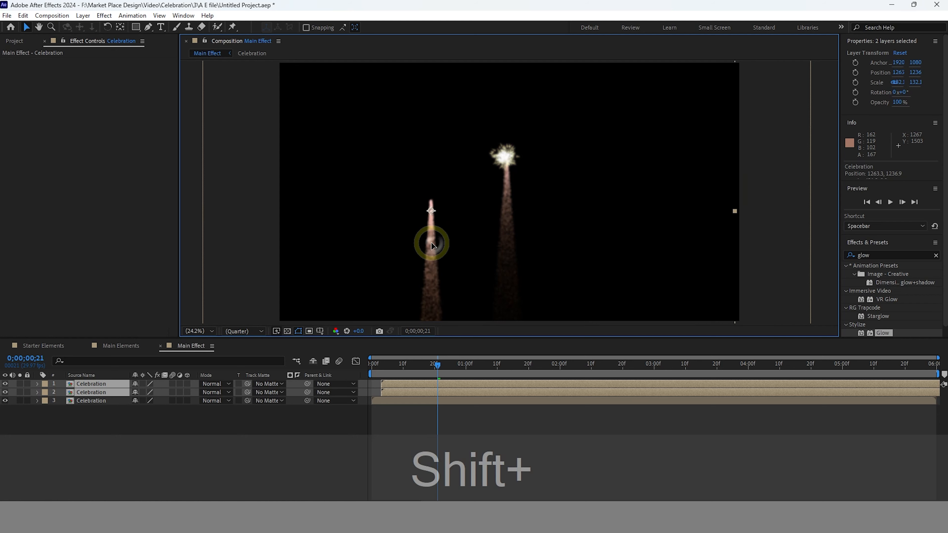
left_click(476, 420)
left_click_drag(429, 271, 592, 277)
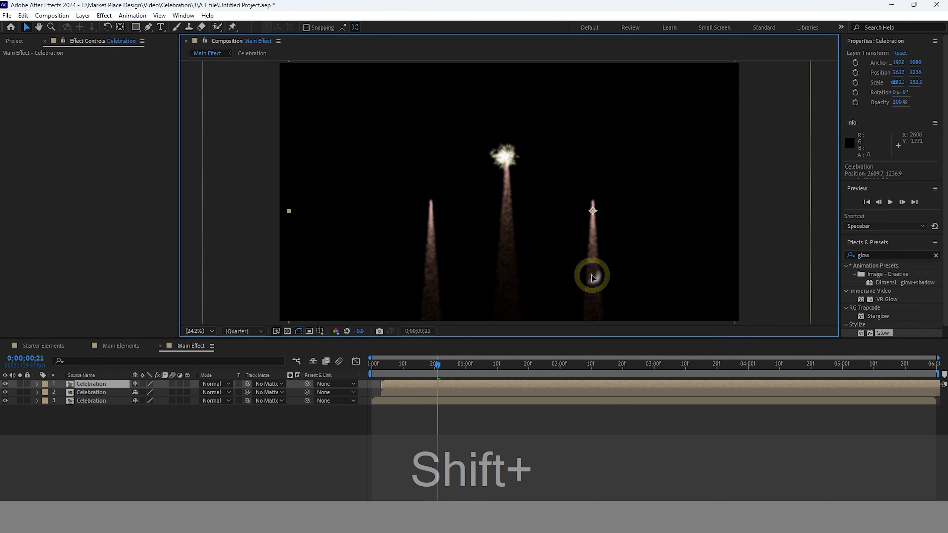
key("space")
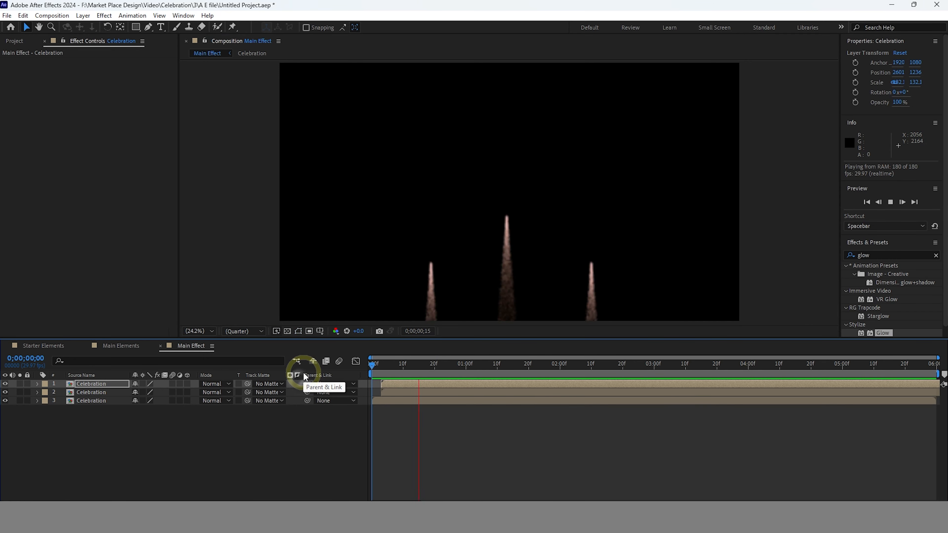
left_click_drag(510, 366, 326, 384)
key("space")
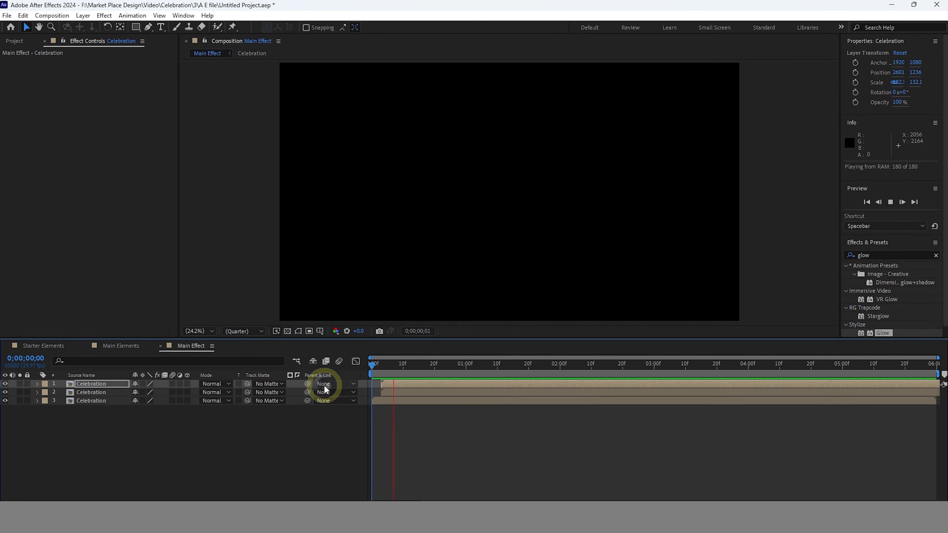
key("space")
left_click(374, 434)
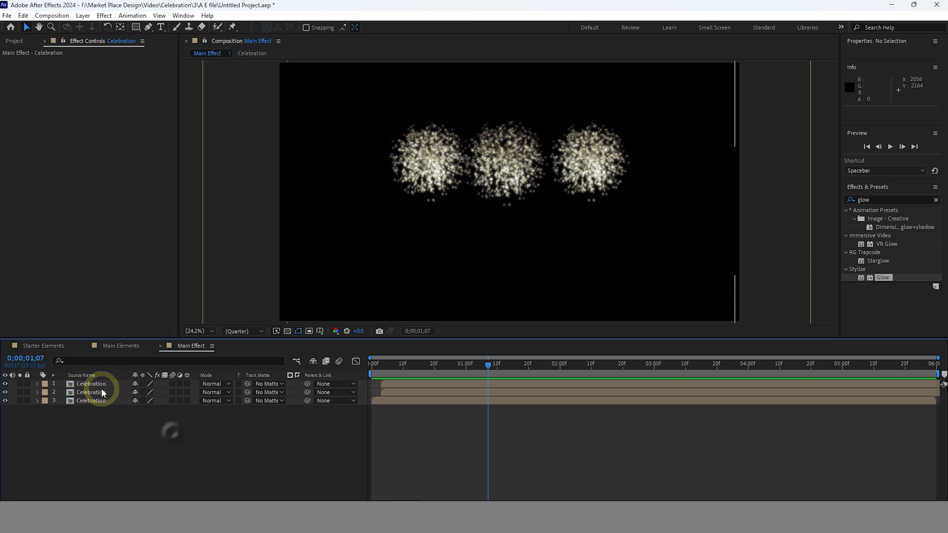
Duplicate the original centre Celebration layer, start the copy at about 1 second 11 frames, and play back the sequence
left_click(404, 400)
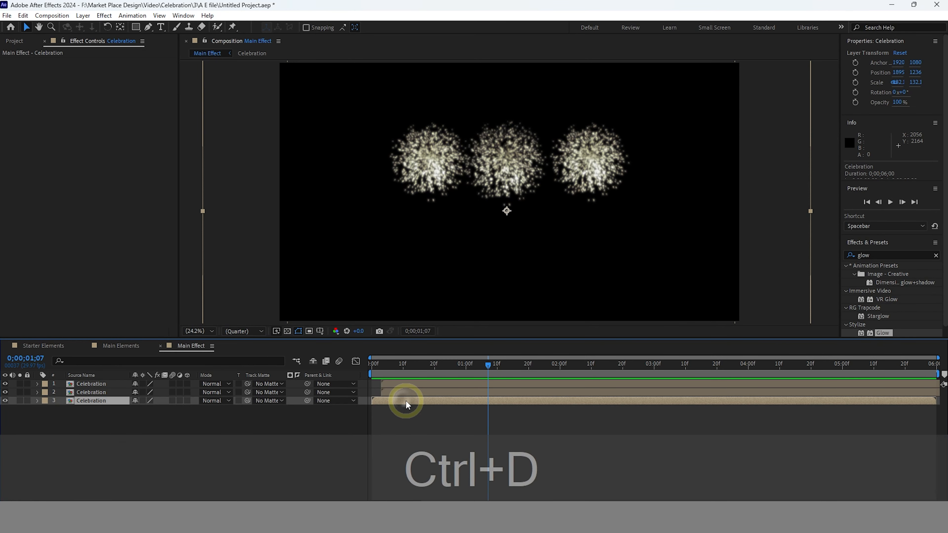
key("ctrl+d")
left_click_drag(398, 401, 507, 400)
left_click_drag(491, 365, 561, 379)
left_click_drag(509, 400, 525, 402)
left_click_drag(562, 373, 360, 373)
key("space")
key("space")
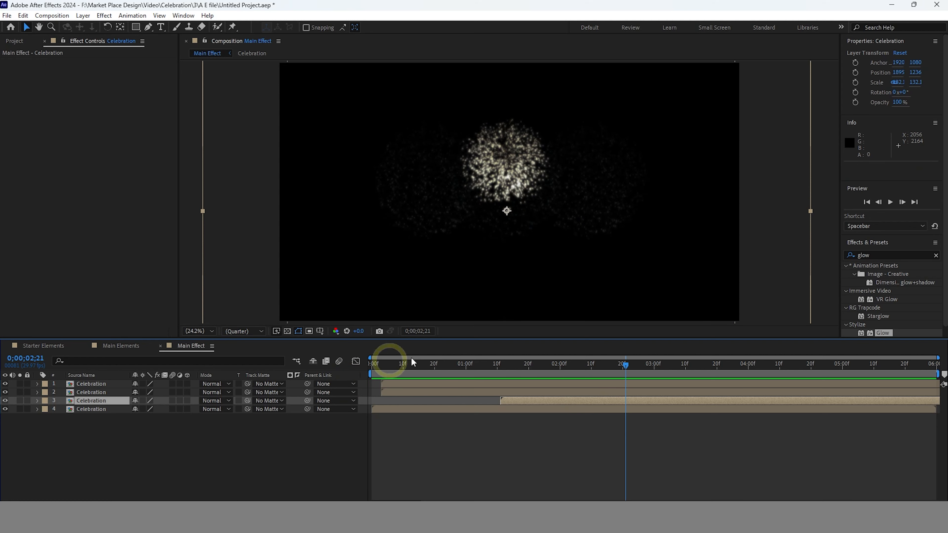
Open the Celebration composition and apply the Hue/Saturation effect to the Main Elements.mov layer
left_click_drag(625, 366, 580, 372)
double_click(77, 401)
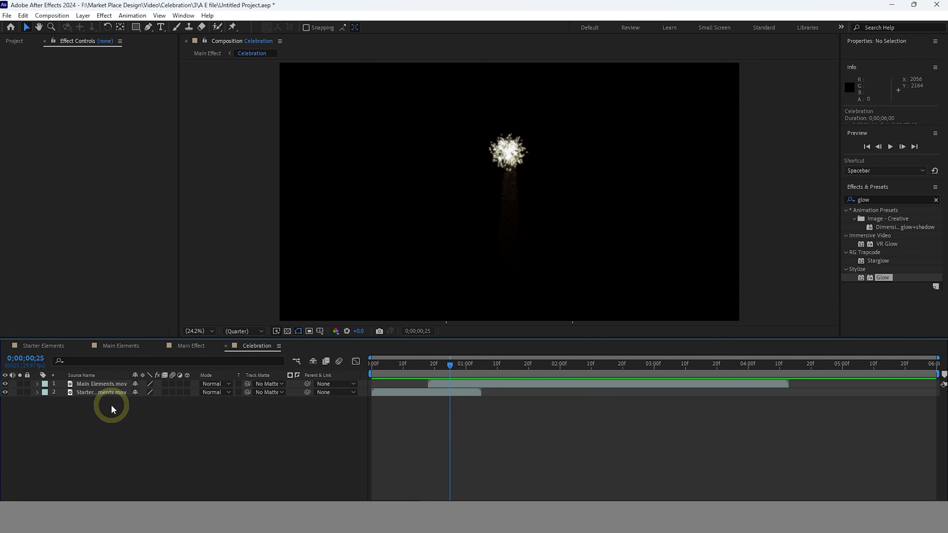
left_click_drag(114, 411, 96, 382)
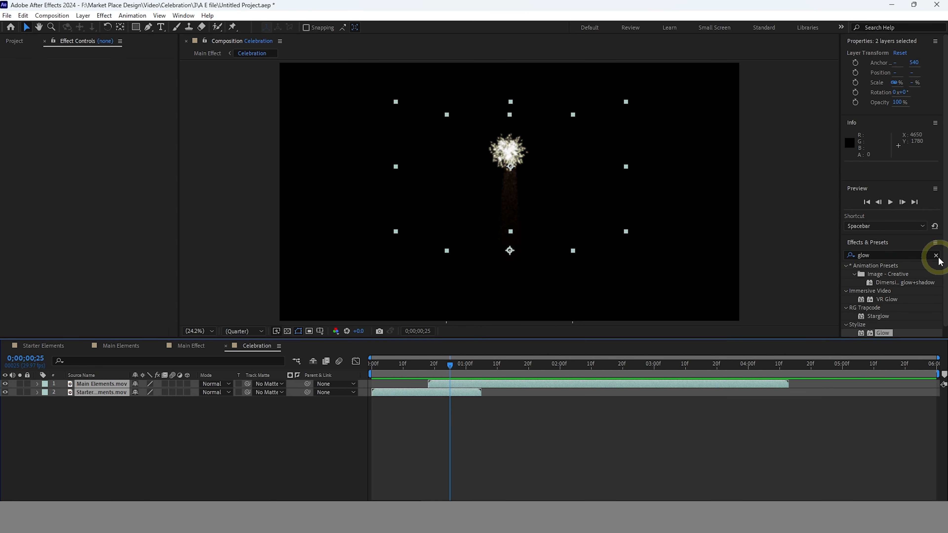
left_click(937, 257)
left_click(890, 253)
type("hue")
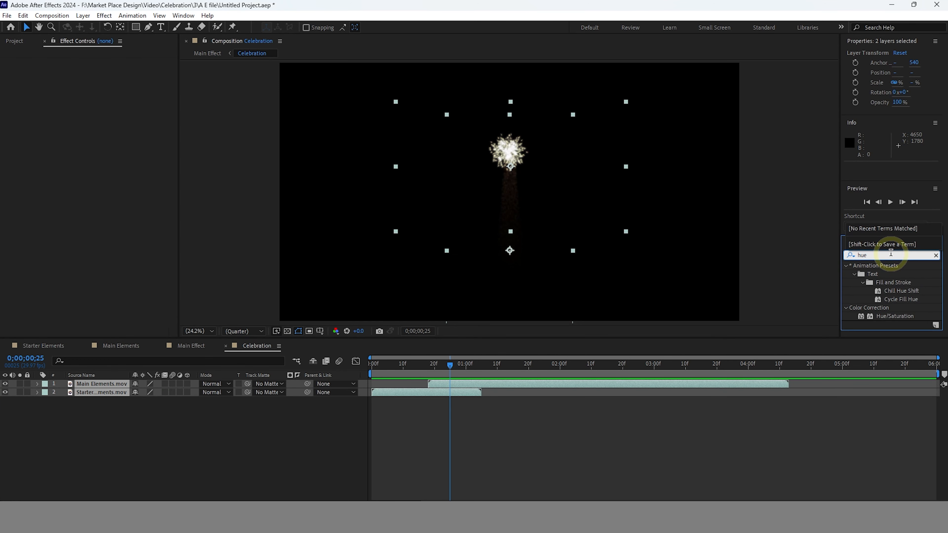
left_click(888, 317)
left_click_drag(885, 314, 511, 207)
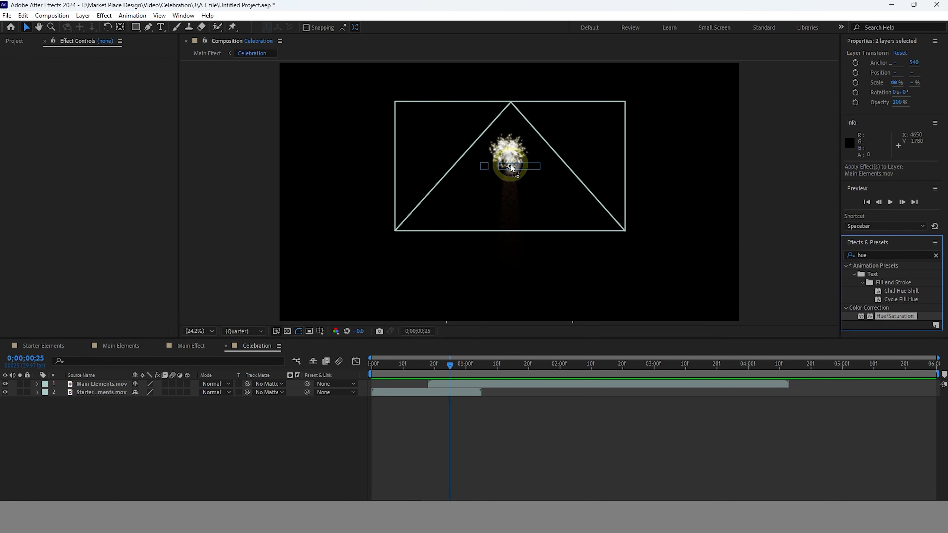
left_click_drag(512, 167, 510, 167)
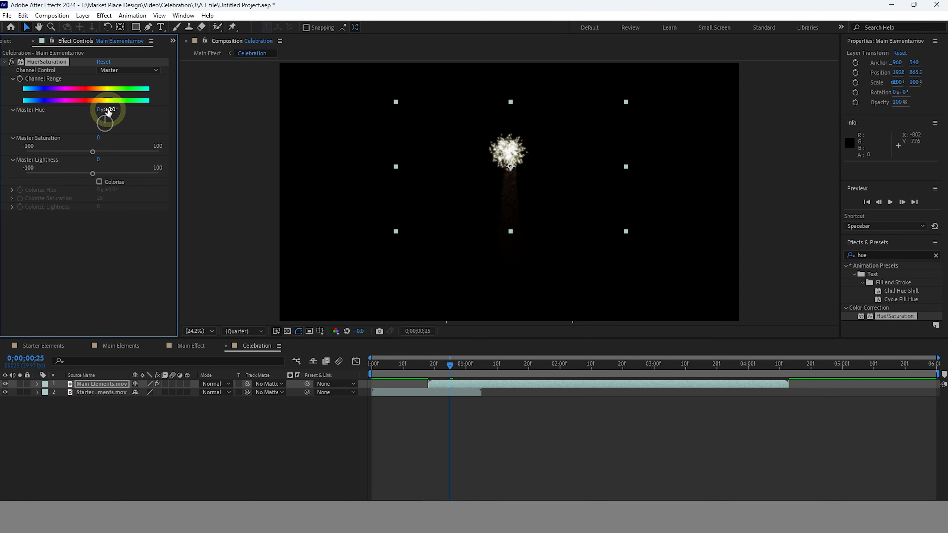
Shift the burst's Master Hue to a 315° angle so its particles turn pinkish
left_click_drag(110, 112, 200, 157)
mouse_move(450, 365)
left_mouse_down()
mouse_move(415, 364)
mouse_move(454, 369)
left_mouse_up()
left_click(106, 94)
mouse_move(99, 114)
left_mouse_down()
mouse_move(120, 144)
mouse_move(89, 165)
mouse_move(29, 136)
mouse_move(99, 82)
mouse_move(98, 144)
mouse_move(67, 135)
mouse_move(100, 110)
mouse_move(86, 109)
left_mouse_up()
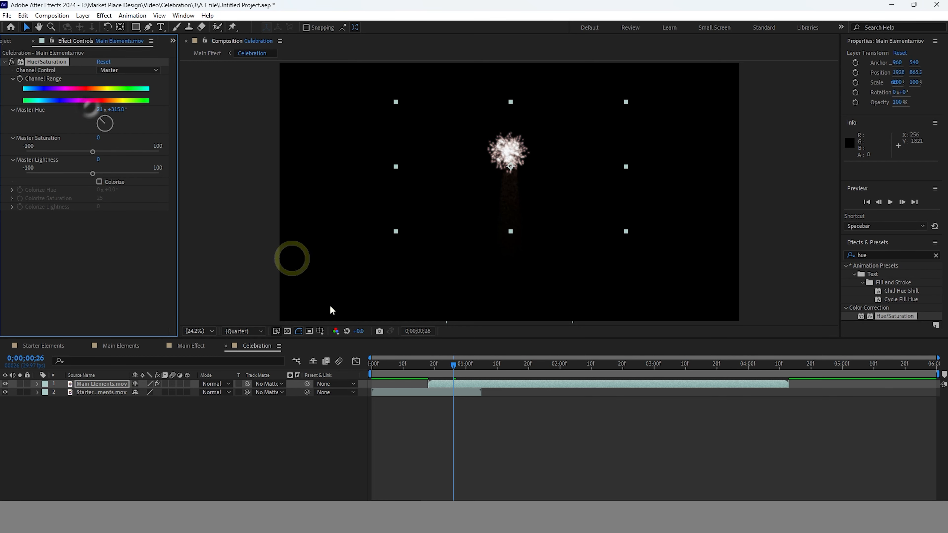
Apply Hue/Saturation to the Starter Elements.mov layer and adjust its Master Hue to an angle of about -8°
left_click(409, 393)
left_click_drag(894, 316, 424, 390)
left_click_drag(108, 109, 142, 133)
left_click_drag(453, 364, 419, 365)
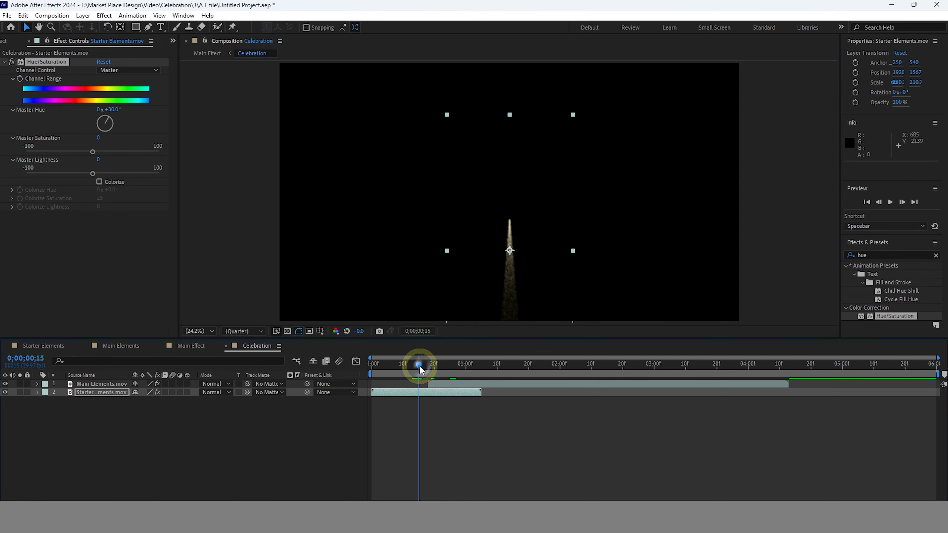
left_click_drag(110, 113, 146, 147)
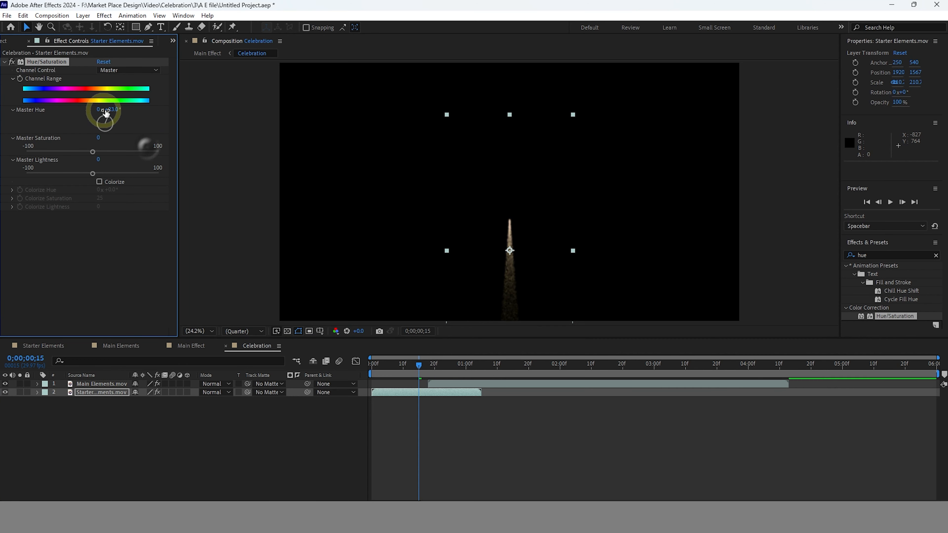
left_click_drag(98, 110, 358, 257)
Play back the recoloured firework in Celebration and check its colours in the Main Effect composition
left_click_drag(419, 365, 352, 372)
key("space")
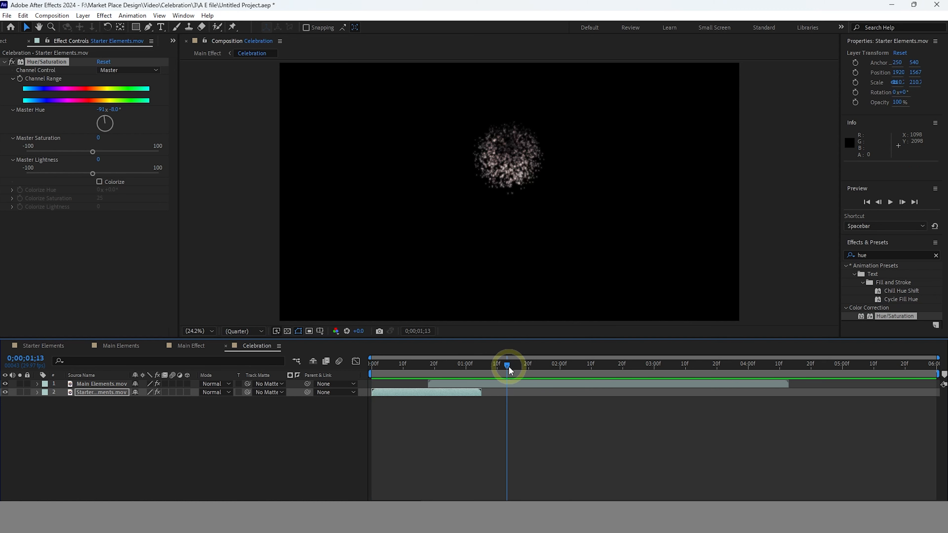
left_click_drag(508, 365, 370, 384)
key("space")
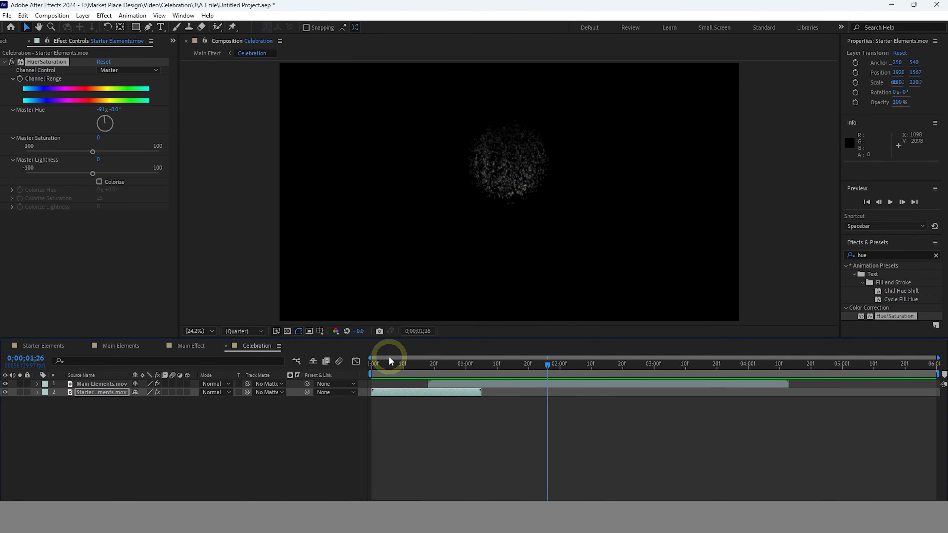
left_click(187, 345)
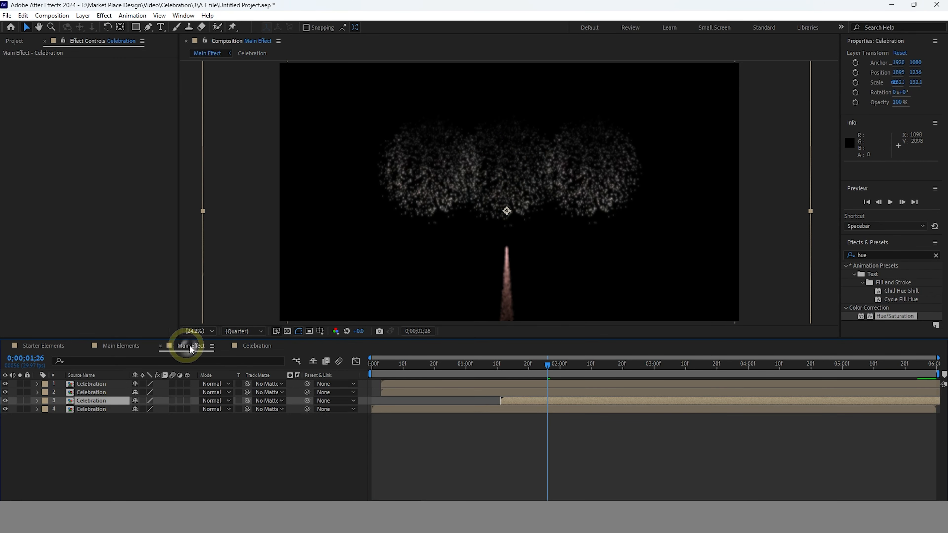
left_click_drag(545, 367, 517, 385)
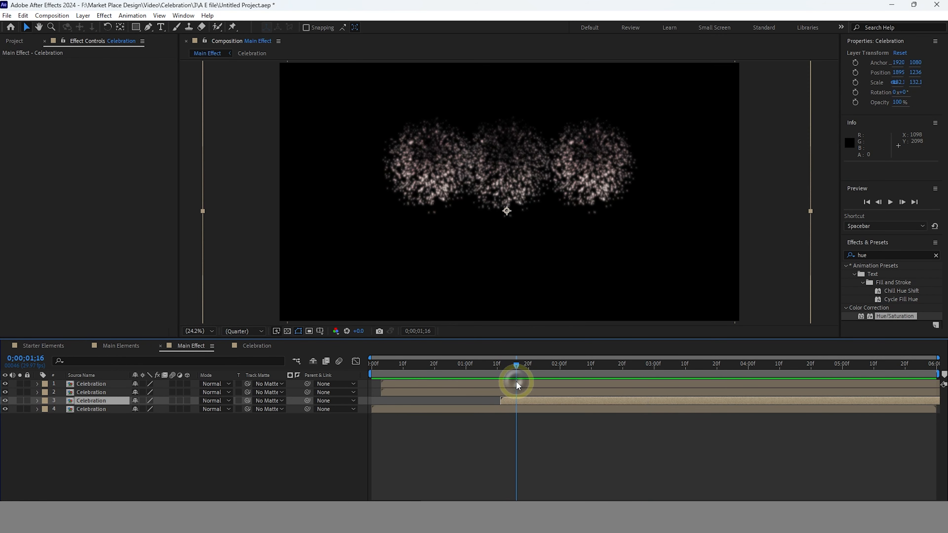
Return to the Celebration composition, view the burst at about 1 second 3 frames, and save the project
left_click(242, 351)
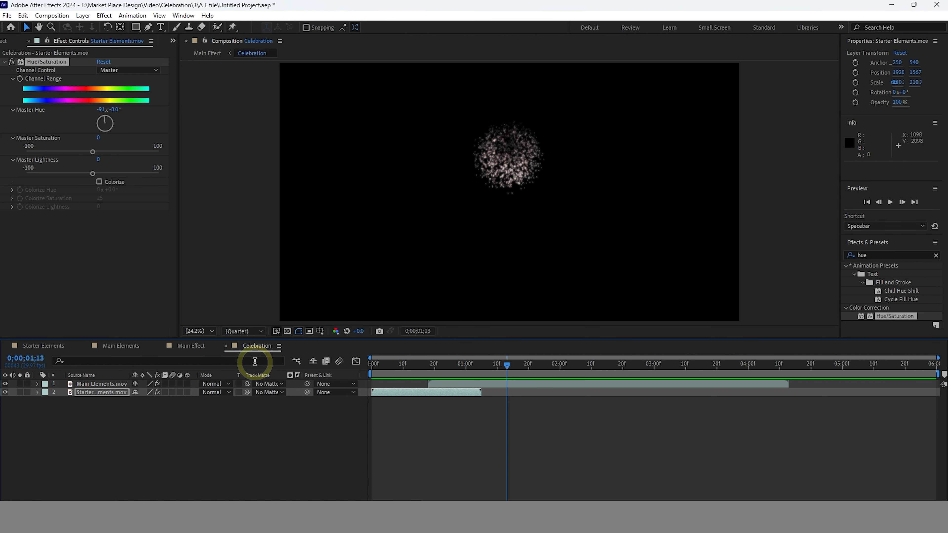
left_click_drag(508, 373, 476, 383)
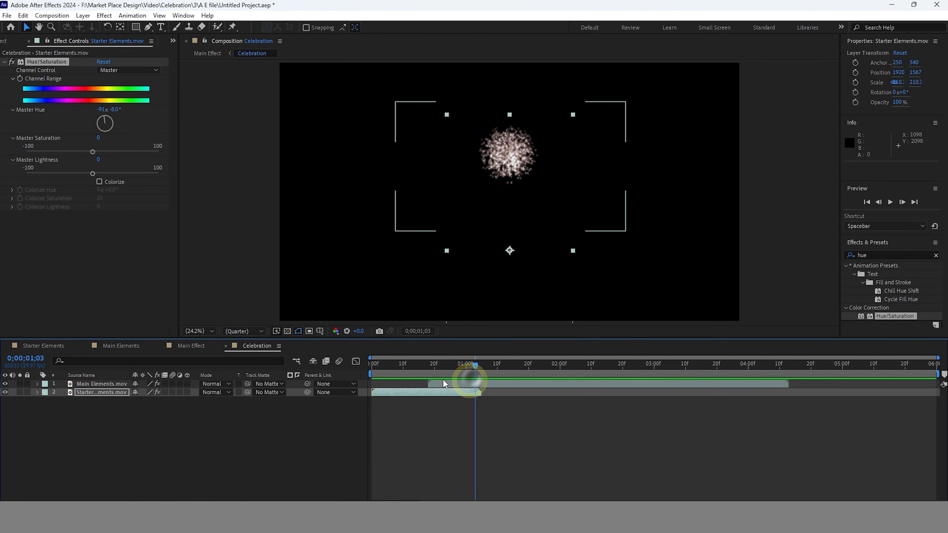
key("ctrl+s")
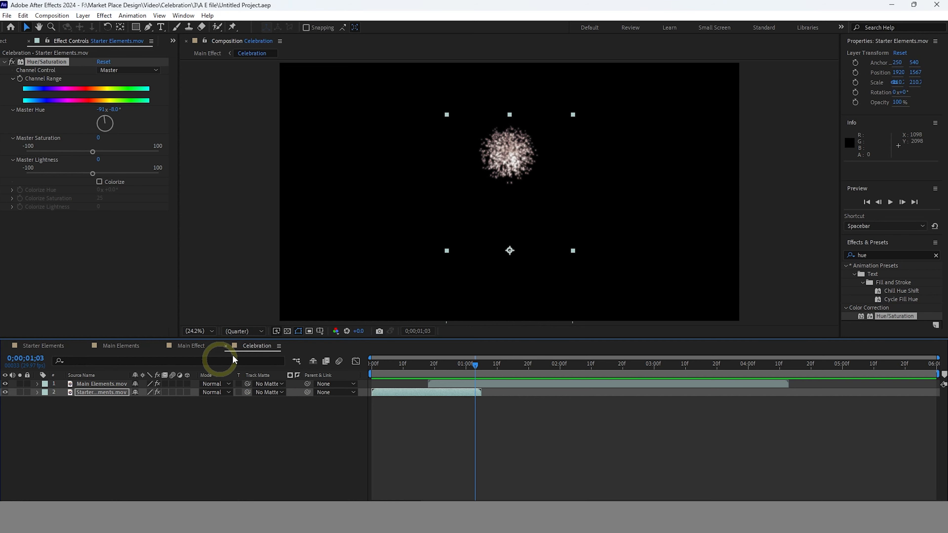
Play back the Main Effect composition from the start and reopen the Celebration composition from its layer
left_click(226, 346)
left_click(200, 348)
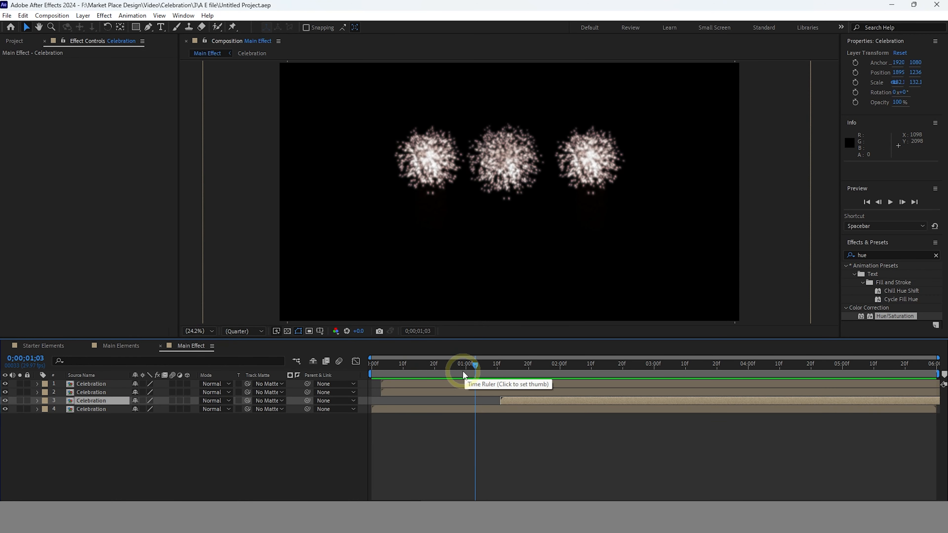
left_click_drag(478, 370, 338, 387)
key("space")
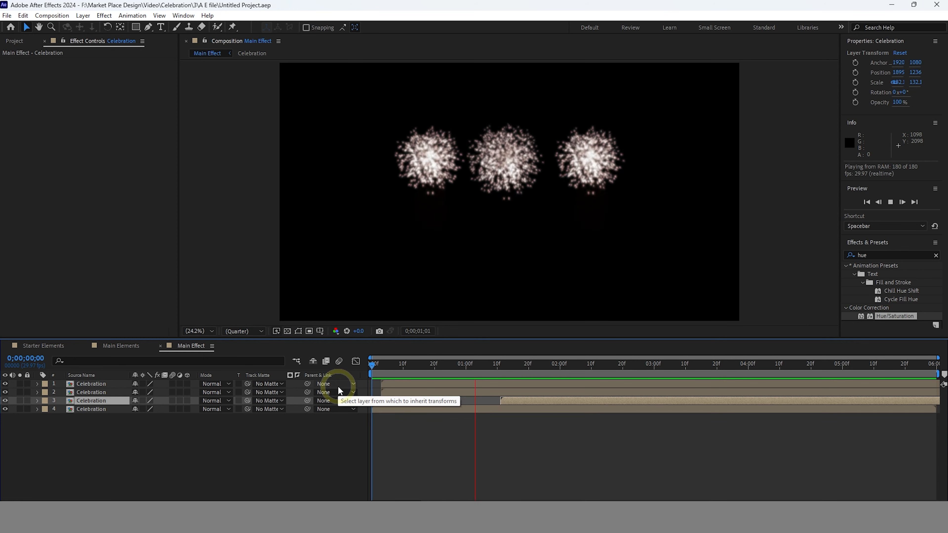
left_click(639, 366)
left_click_drag(640, 369, 556, 412)
double_click(102, 406)
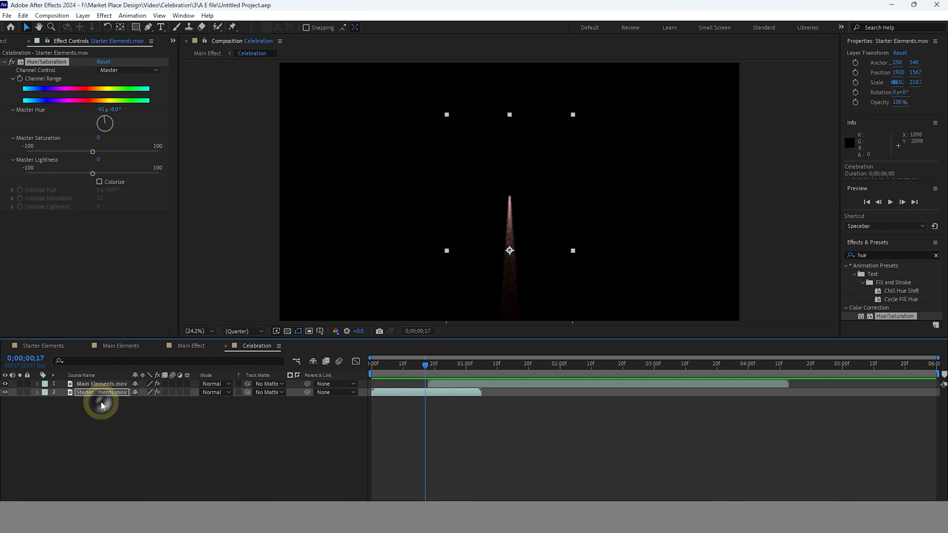
Adjust the Master Hue of the Main Elements.mov layer to an angle of about 117° and save the project
left_click_drag(425, 364, 474, 375)
left_click(125, 384)
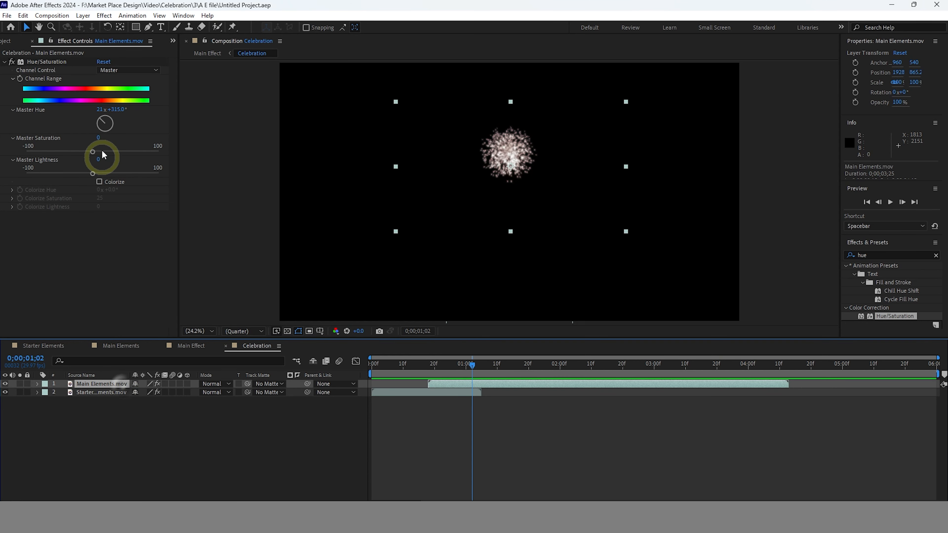
left_click_drag(103, 121, 140, 144)
mouse_move(472, 365)
left_mouse_down()
mouse_move(455, 361)
mouse_move(487, 362)
left_mouse_up()
left_click(286, 443)
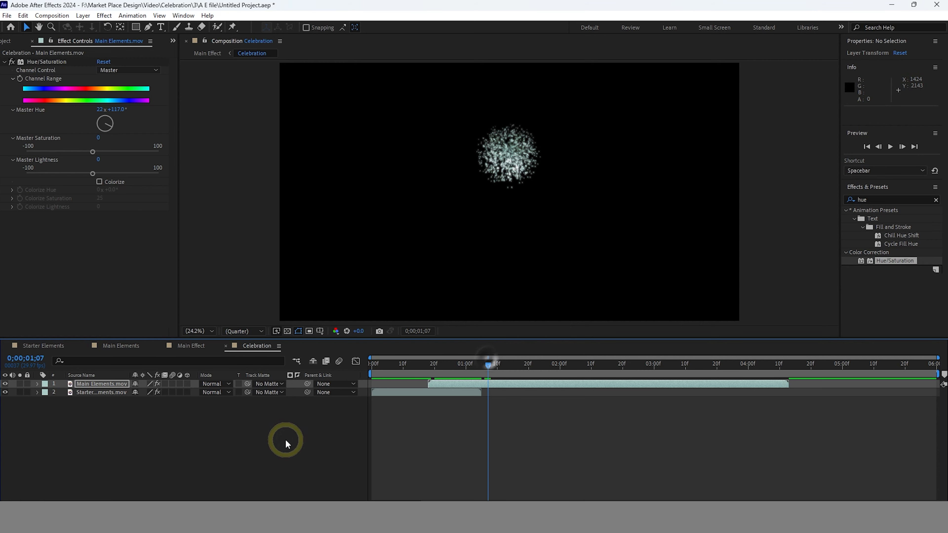
key("ctrl+s")
Check the recoloured burst in the Main Effect composition at about 2 seconds 2 frames and return to Celebration
left_click(185, 346)
left_click_drag(487, 369, 575, 411)
left_click(260, 347)
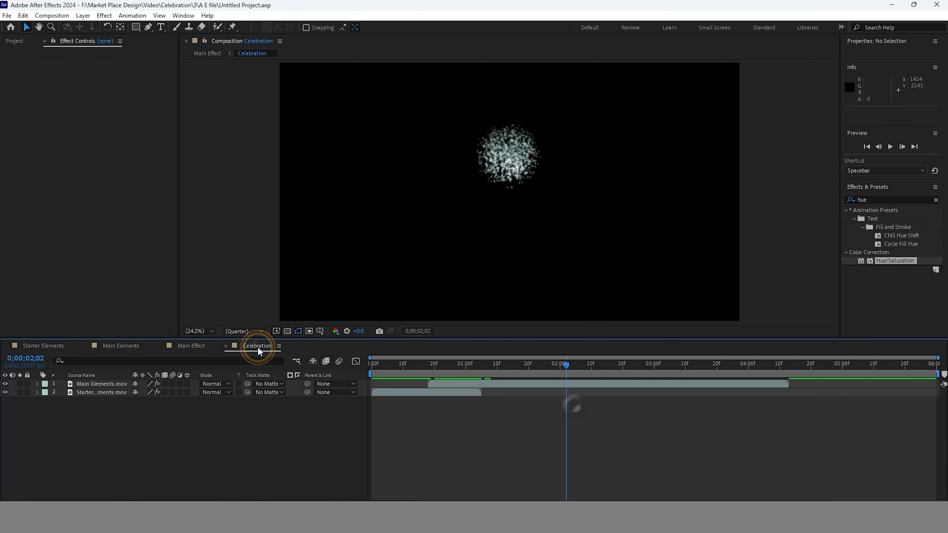
Adjust the Master Hue of the Starter Elements.mov layer to an angle of about -272° and save the project
left_click(114, 392)
left_click_drag(109, 126, 482, 283)
left_click_drag(556, 360, 443, 365)
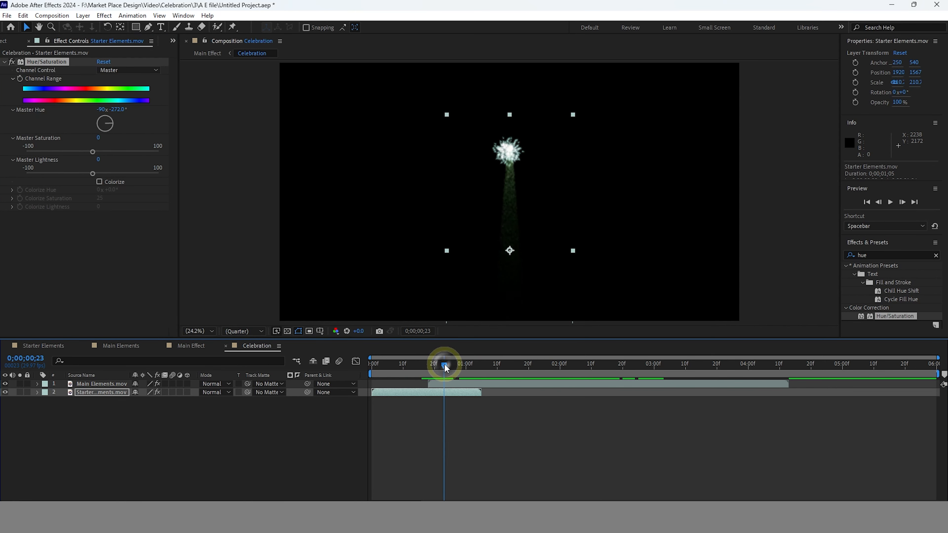
left_click(262, 429)
key("ctrl+s")
Play back the Main Effect composition from the start and inspect it at about 2 seconds 21 frames
left_click(225, 346)
left_click(233, 452)
left_click_drag(444, 365, 363, 420)
key("space")
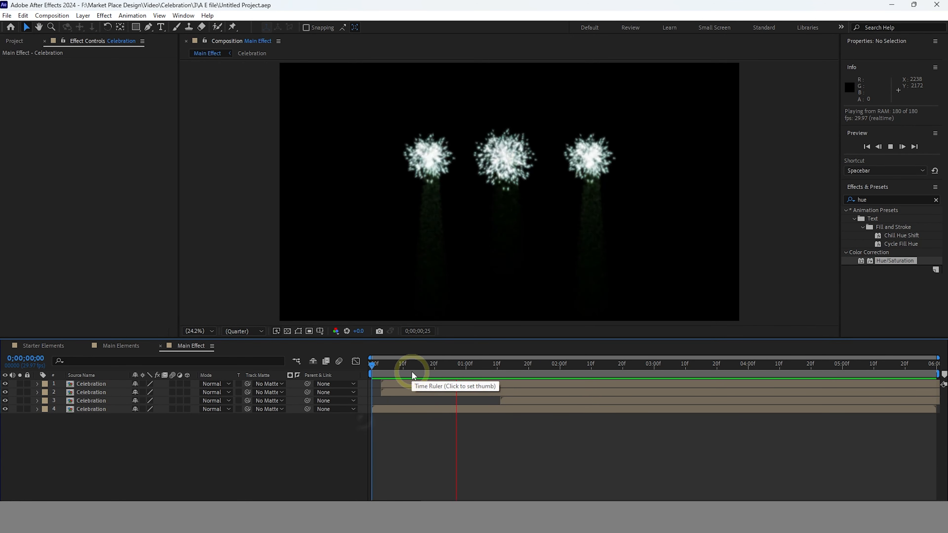
key("space")
left_click(597, 373)
left_click_drag(598, 374, 627, 397)
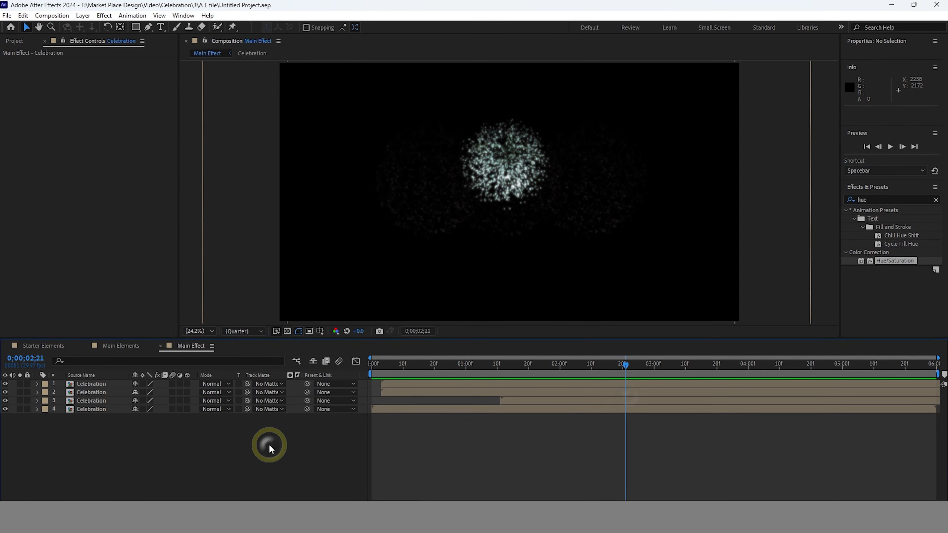
Add Main Effect to the render queue, collapse the three queue entries and close the queue
key("ctrl+m")
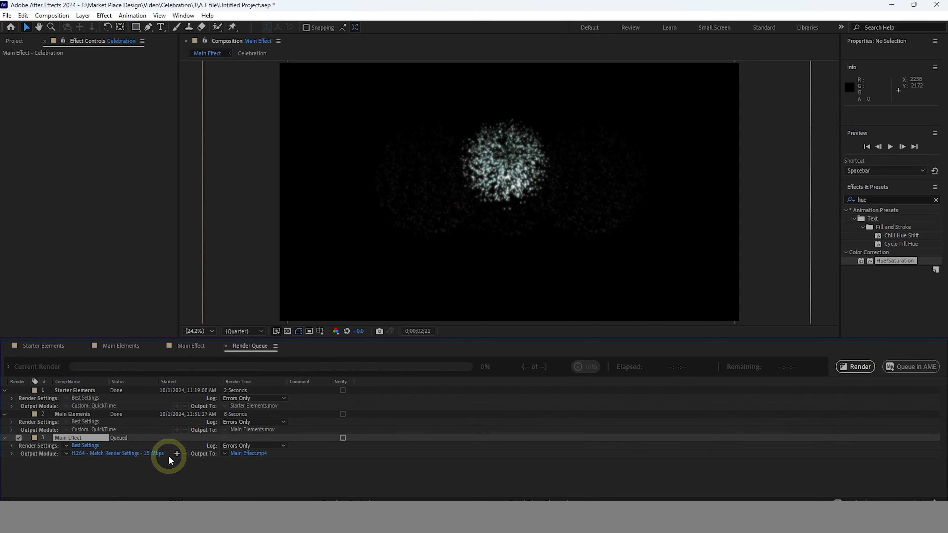
left_click(5, 391)
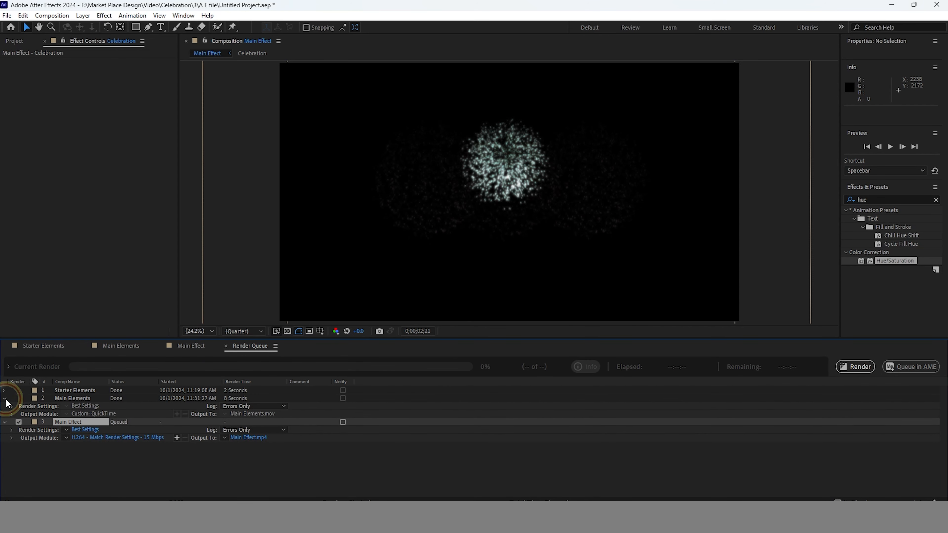
left_click(5, 397)
left_click(5, 407)
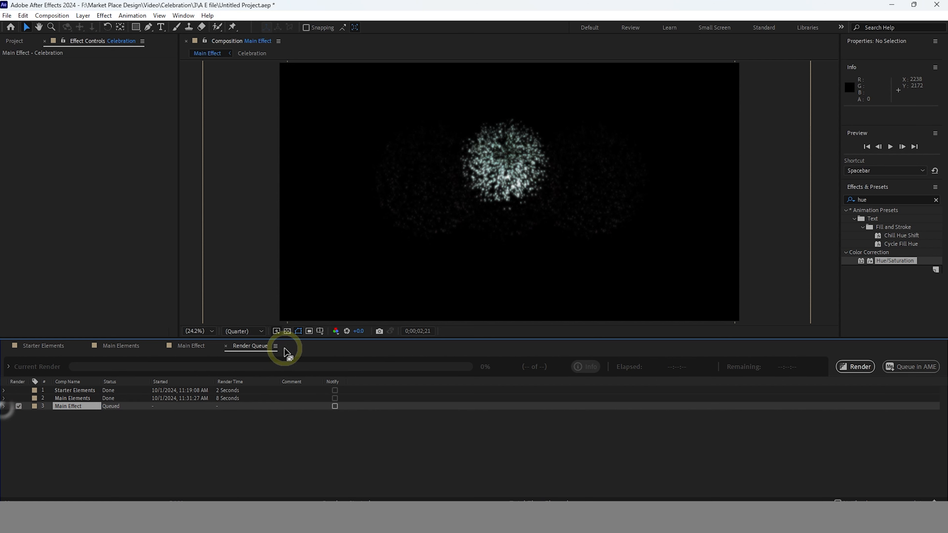
left_click(225, 346)
left_click(206, 448)
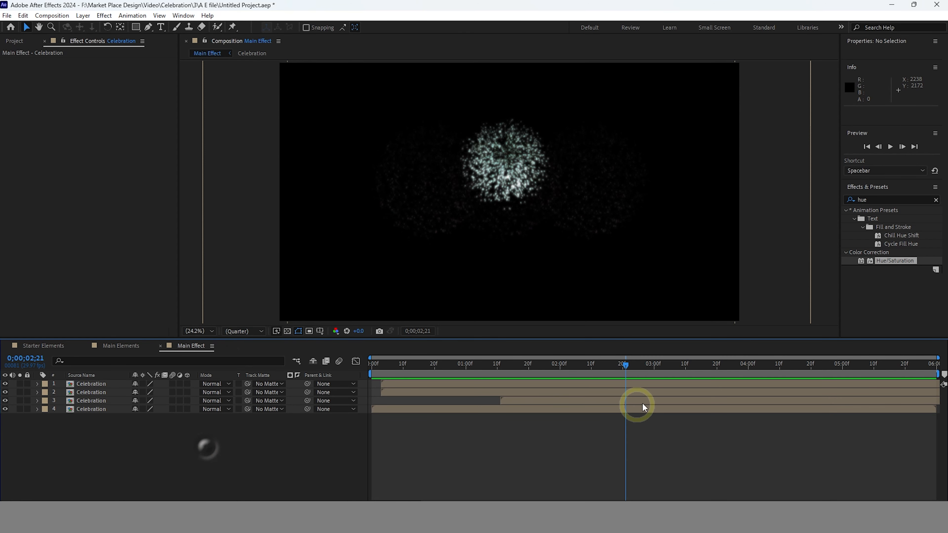
Duplicate the third Celebration layer and shift the copy so it starts just before 3 seconds 15 frames
left_click_drag(641, 373, 705, 394)
left_click(567, 405)
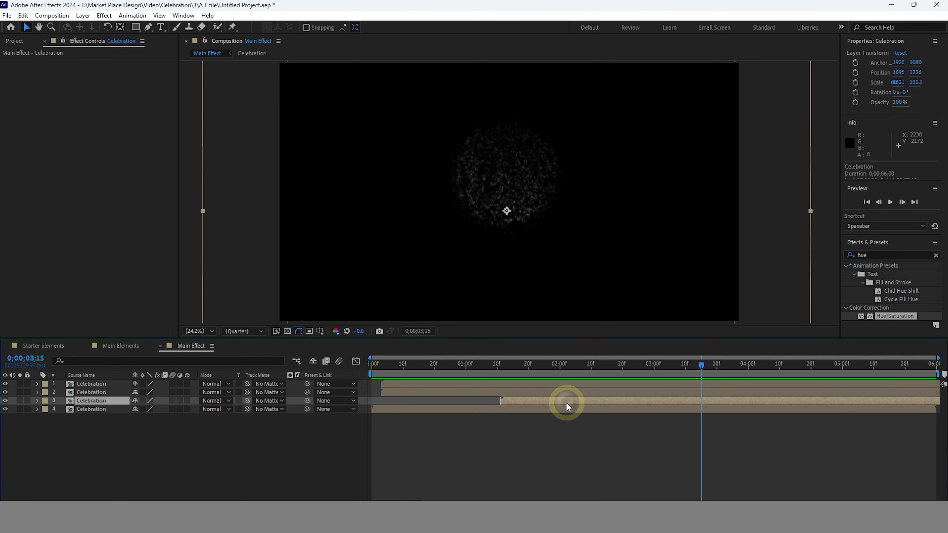
key("ctrl+d")
left_click_drag(564, 402, 705, 397)
left_click(501, 180)
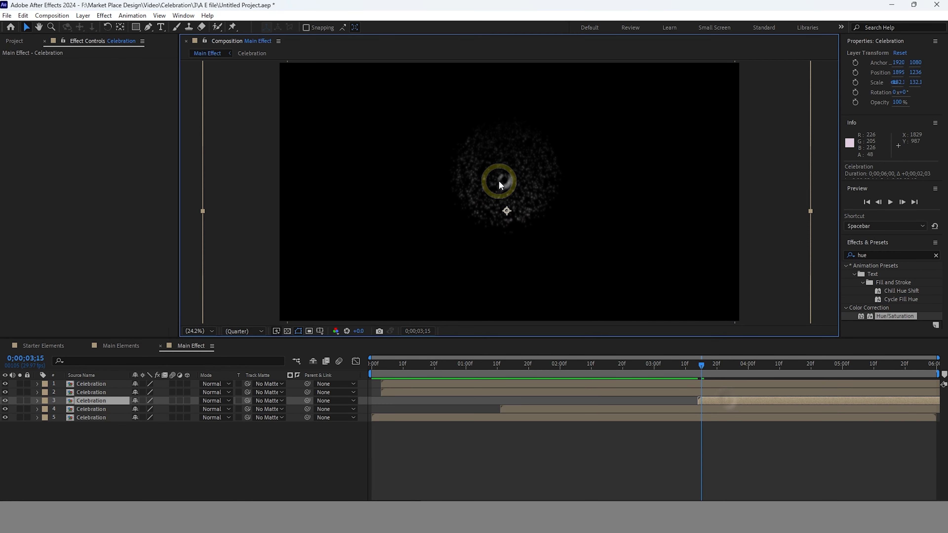
left_click(795, 199)
left_click_drag(812, 211, 853, 229)
left_click(210, 335)
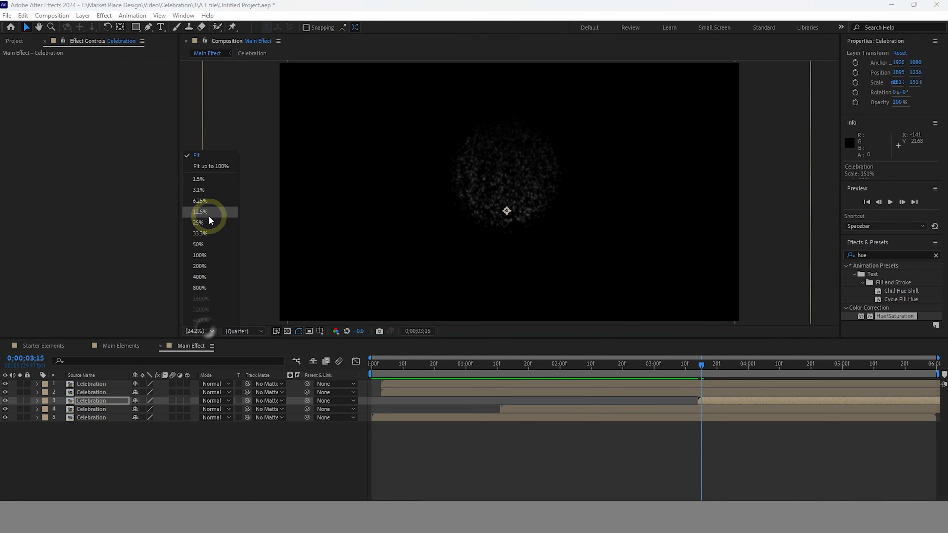
left_click(206, 212)
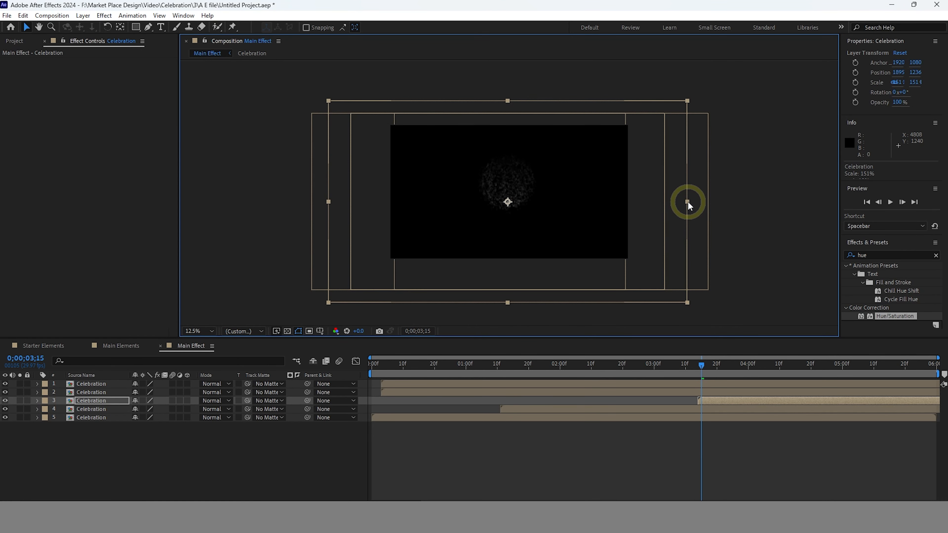
left_click(699, 203, "shift")
left_click(506, 186)
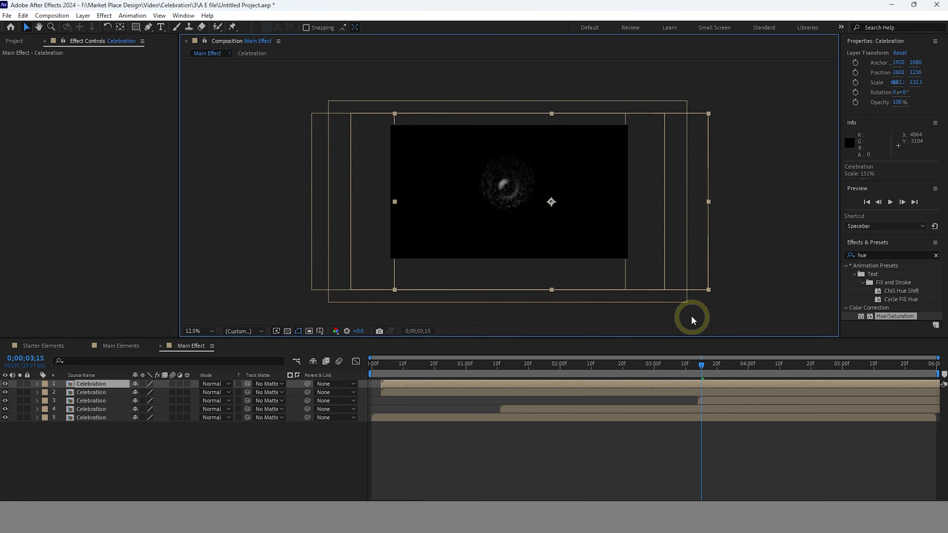
left_click_drag(551, 290, 559, 308)
left_click_drag(700, 368, 779, 367)
left_click_drag(511, 193, 512, 198)
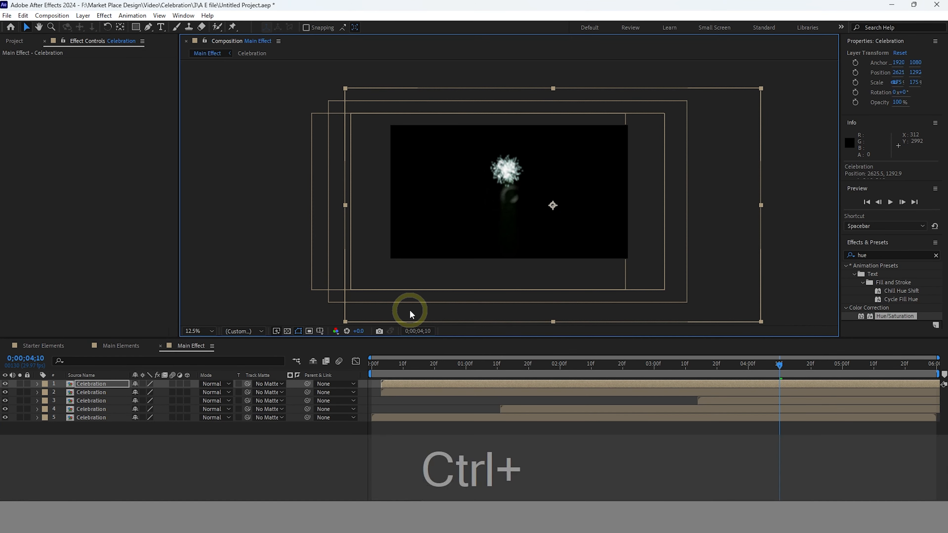
key("ctrl+z")
left_click(541, 403)
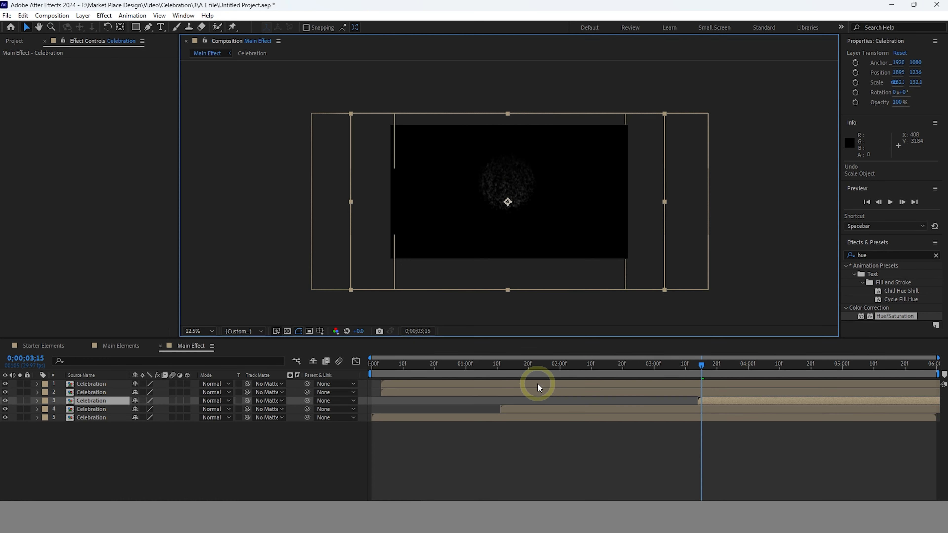
key("ctrl+z")
key("ctrl+shift+z")
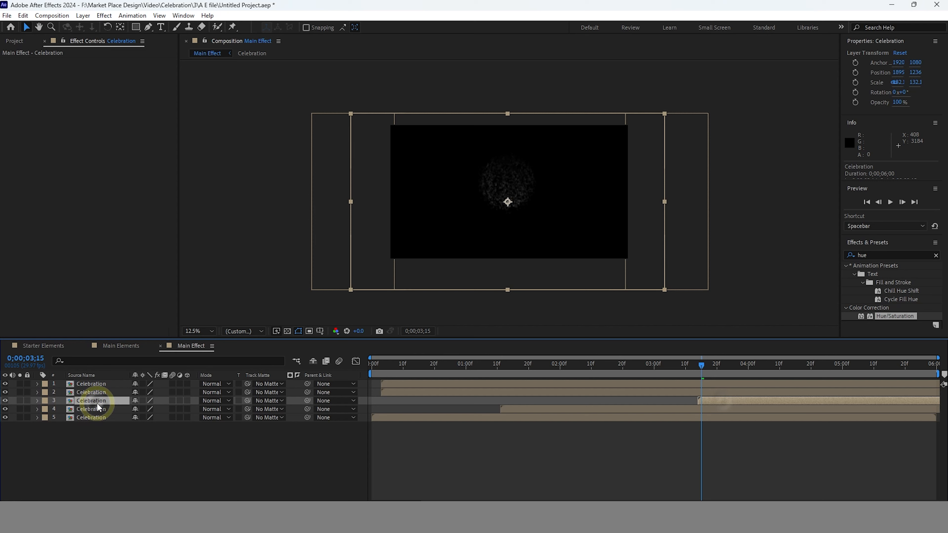
Enlarge the duplicated Celebration layer uniformly to about 244% and move it down to a position of about 1943, 1746
left_click_drag(507, 289, 527, 325)
left_click_drag(699, 375, 792, 373)
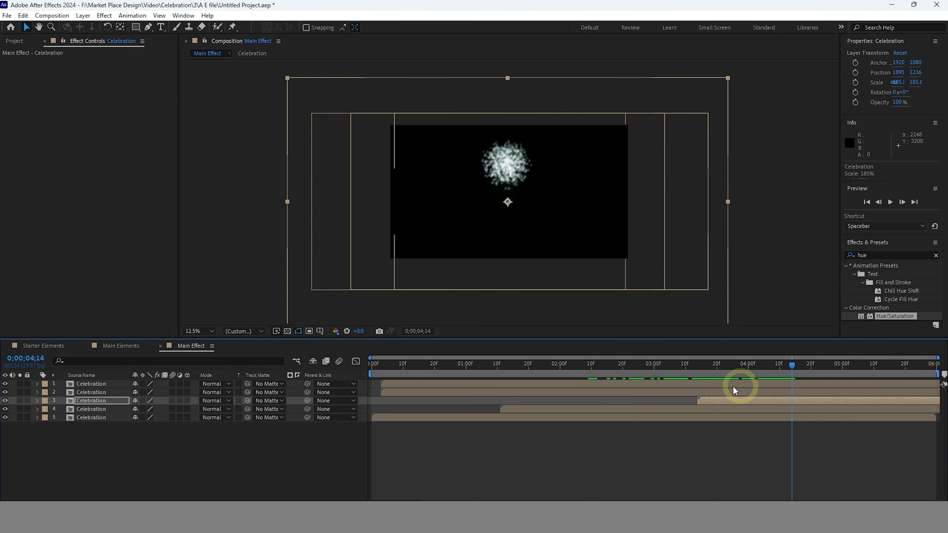
left_click_drag(529, 190, 534, 203)
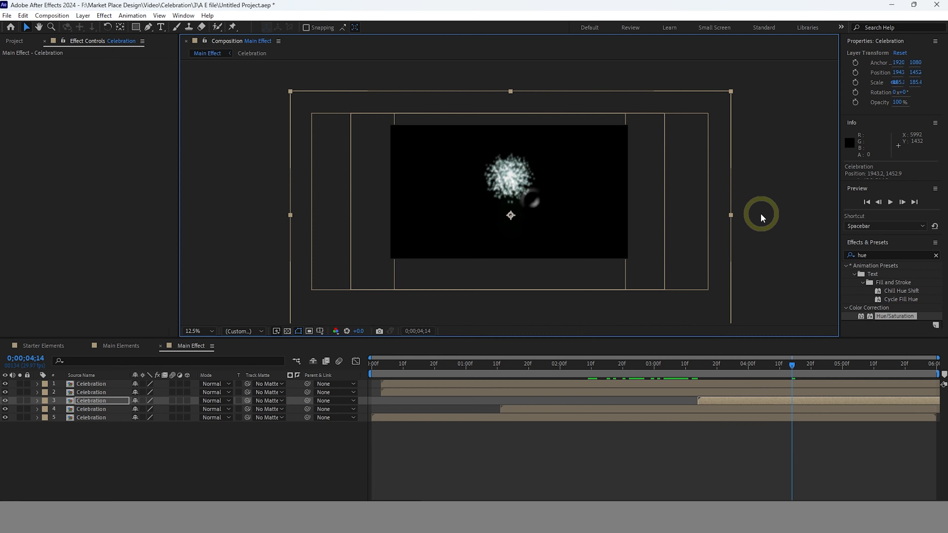
left_click_drag(731, 215, 799, 215)
left_click_drag(529, 204, 529, 205)
Play back Main Effect from the start to check the enlarged final burst and return to the beginning
left_click_drag(794, 355, 364, 404)
key("space")
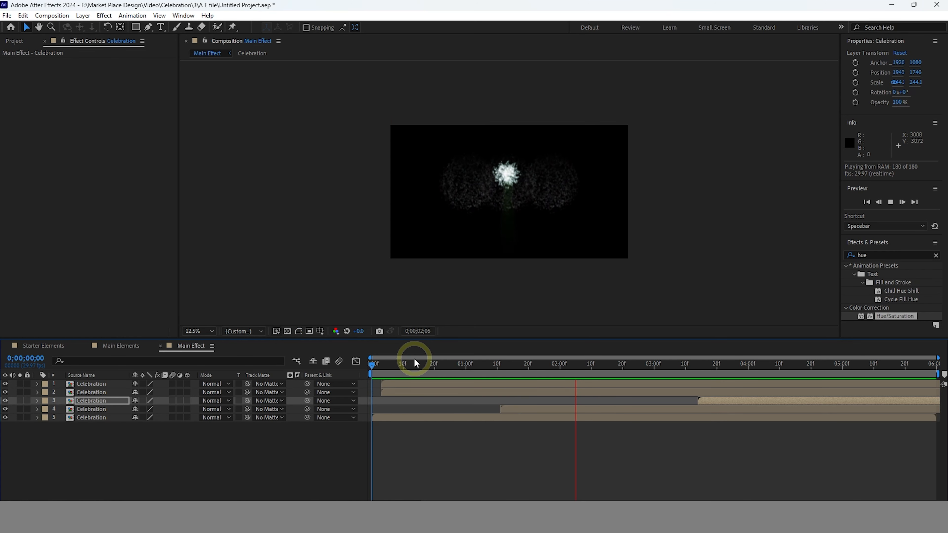
key("space")
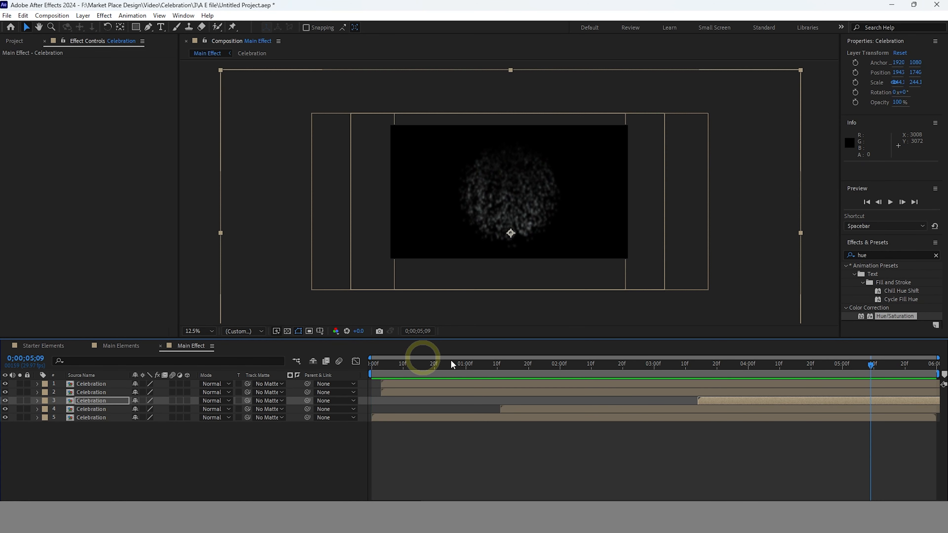
key("Home")
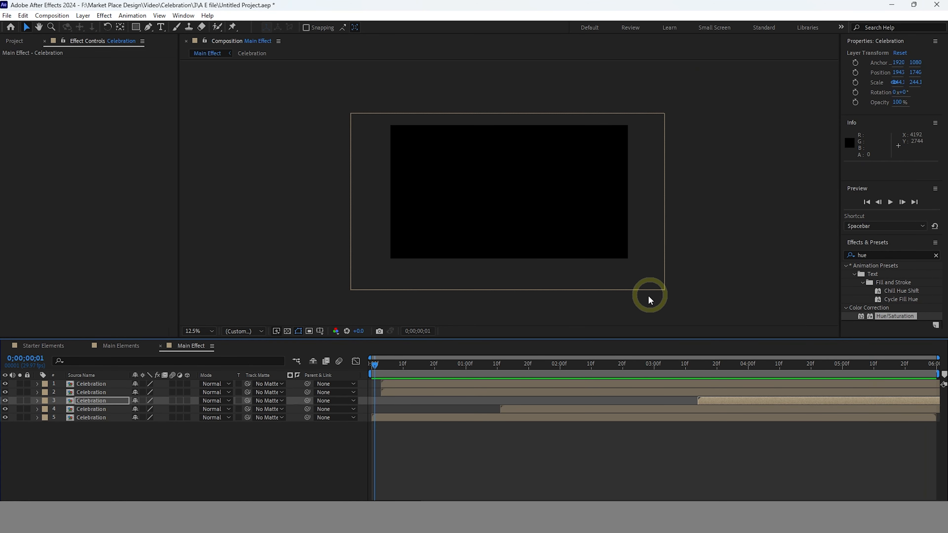
Preview Main Effect again with the whole frame fitted in the viewer and inspect it at about 5 seconds 5 frames
left_click(146, 460)
left_click(200, 332)
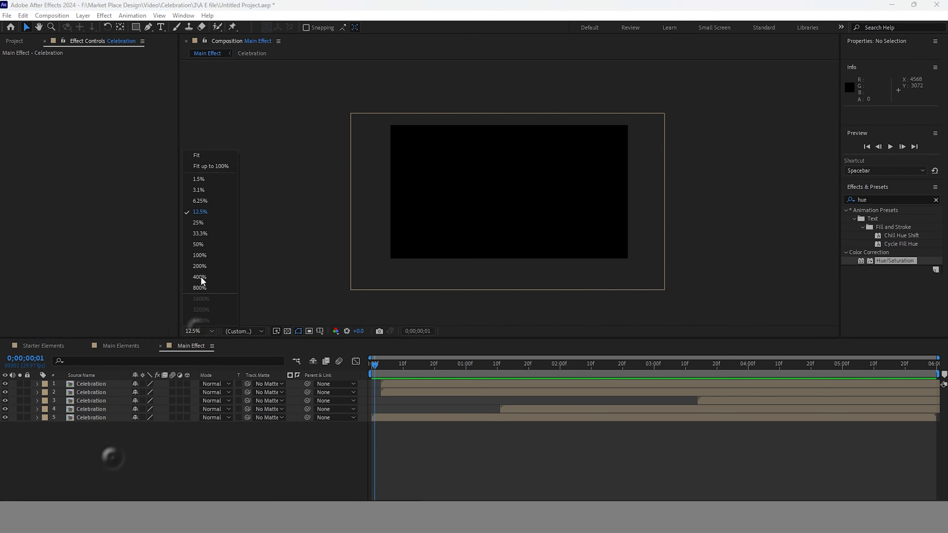
left_click(195, 155)
left_click(891, 146)
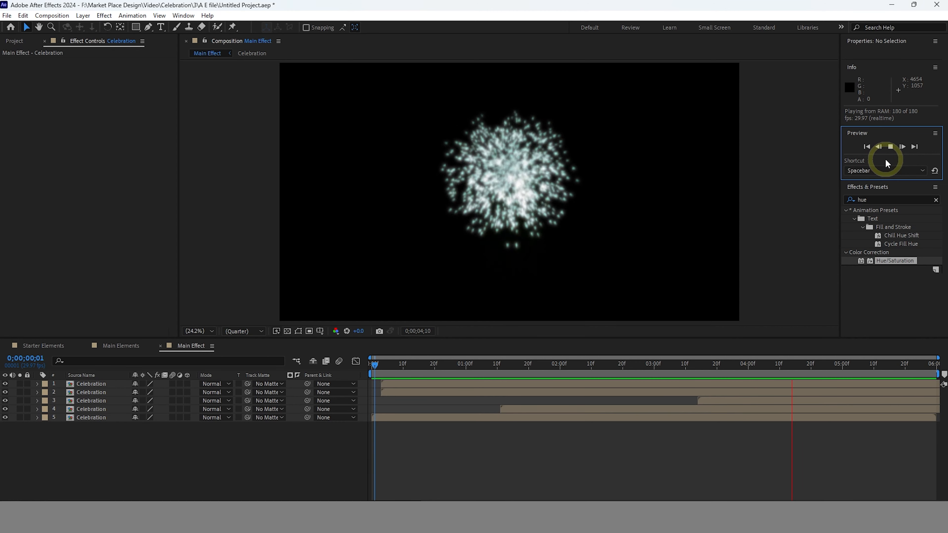
key("space")
left_click_drag(879, 364, 858, 385)
left_click(357, 469)
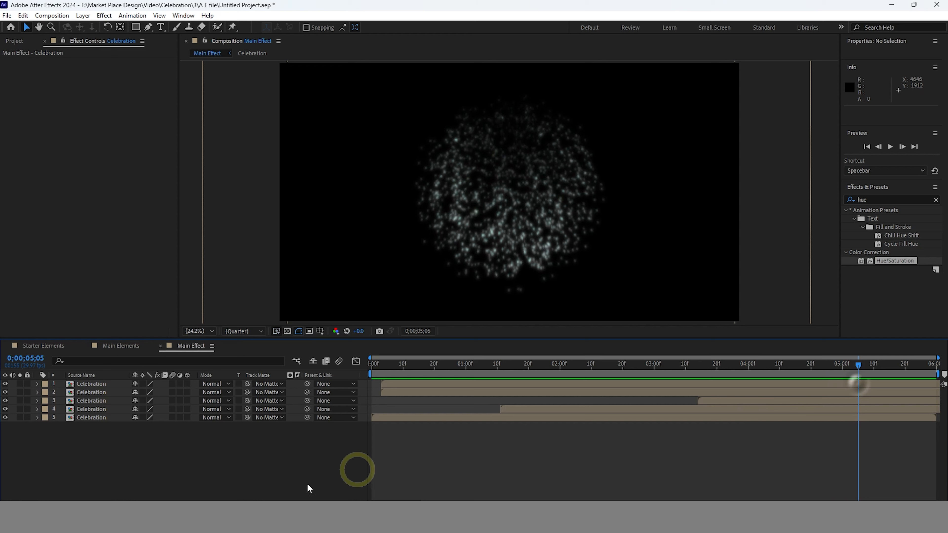
Add Main Effect to the render queue again and set its output module to QuickTime with RGB + Alpha channels
key("ctrl+m")
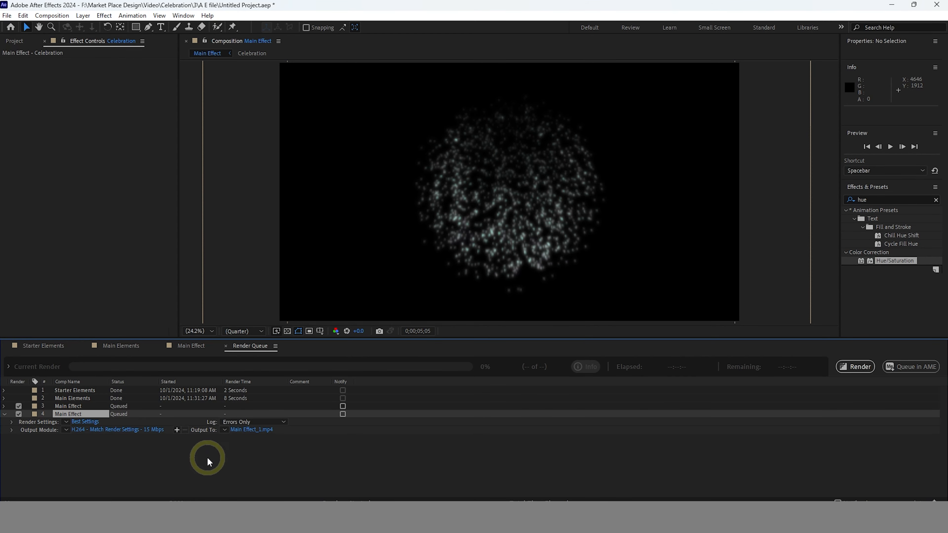
left_click(92, 434)
left_click(252, 178)
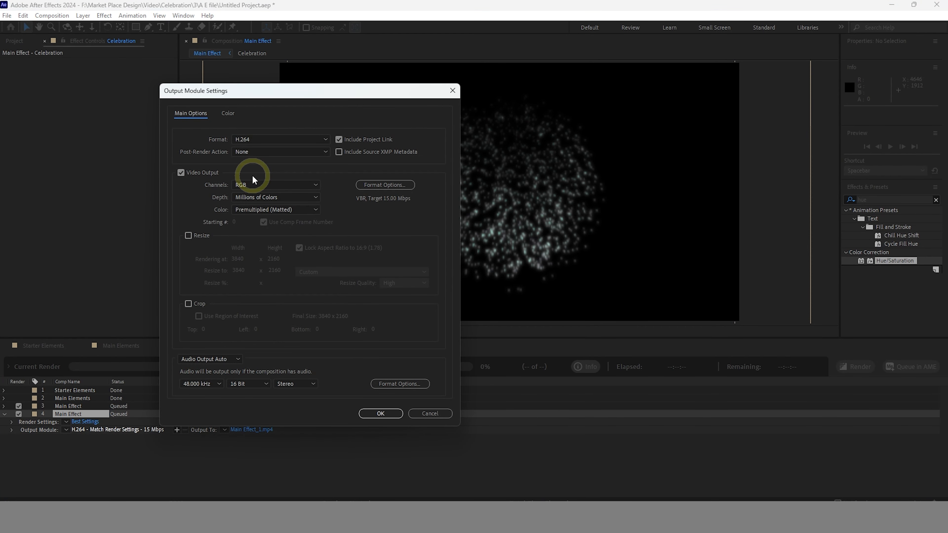
left_click(264, 140)
left_click(260, 256)
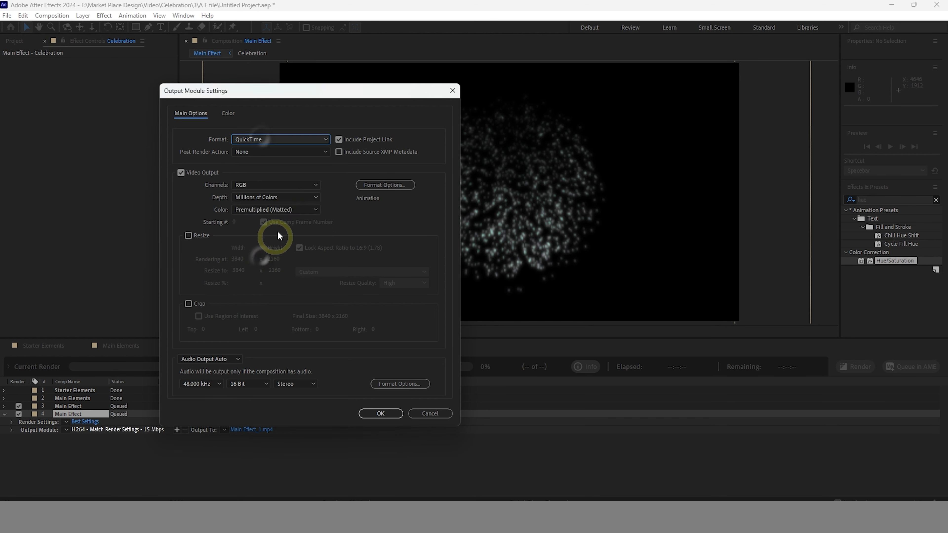
left_click(291, 188)
left_click(264, 213)
left_click(381, 413)
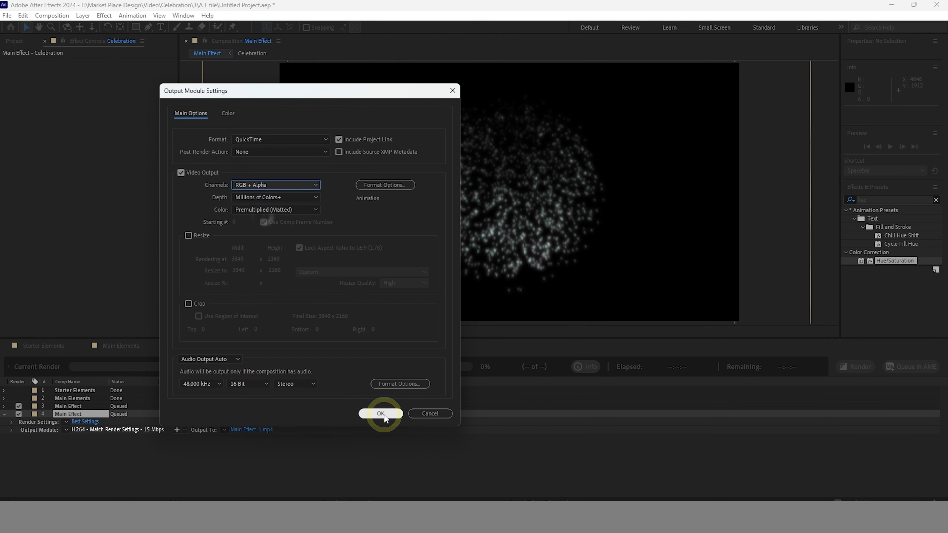
left_click(381, 413)
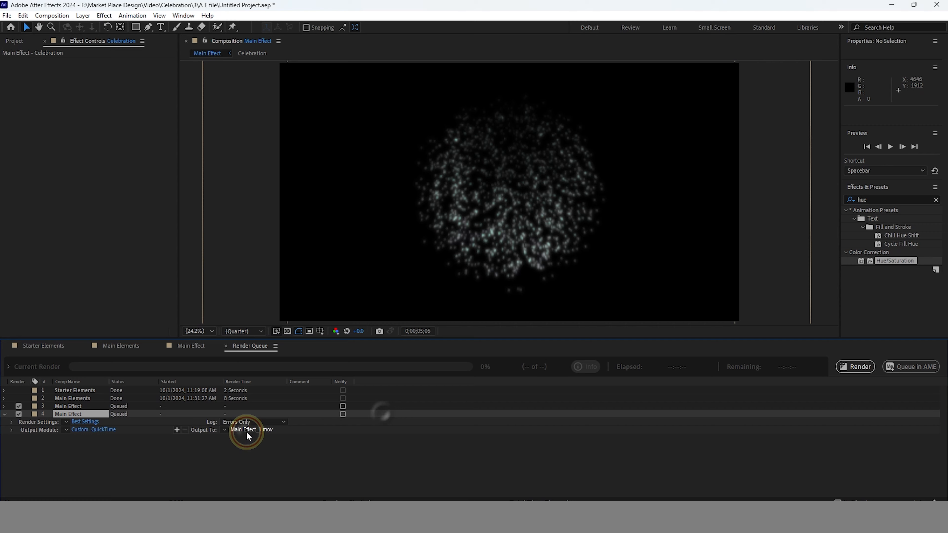
Set the output file of the new render item to Final Celebration effect in folder 3 inside Celebration
left_click(247, 433)
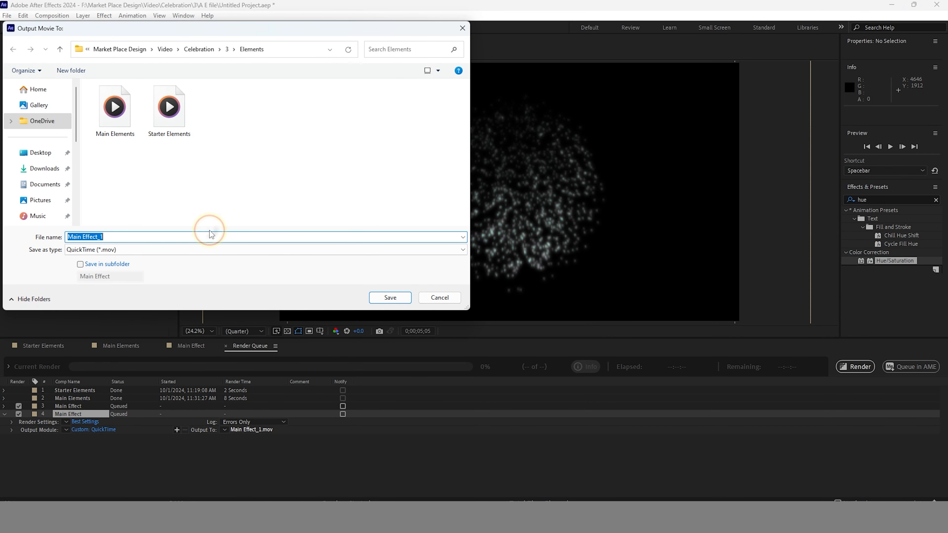
left_click(226, 52)
double_click(153, 236)
type("Final Des")
key("BackSpace")
key("BackSpace")
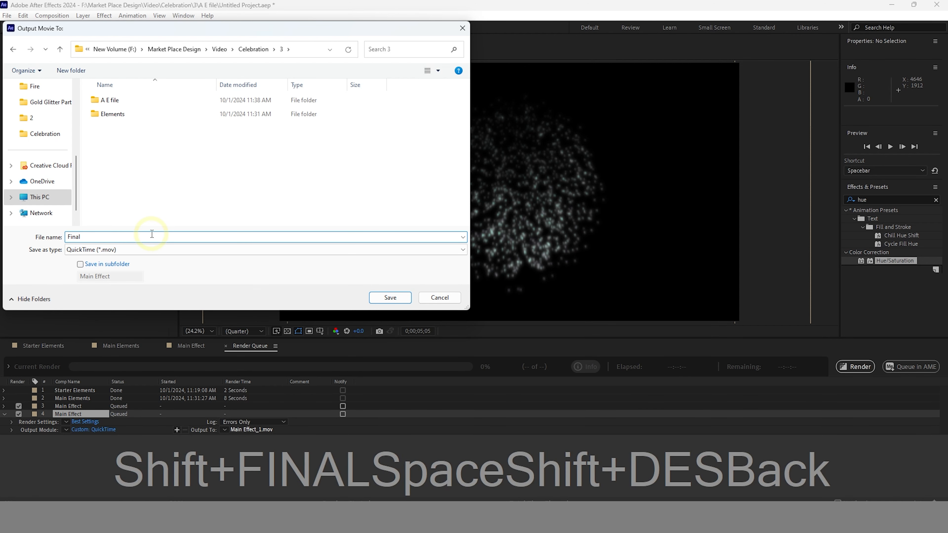
type("Celebration effect")
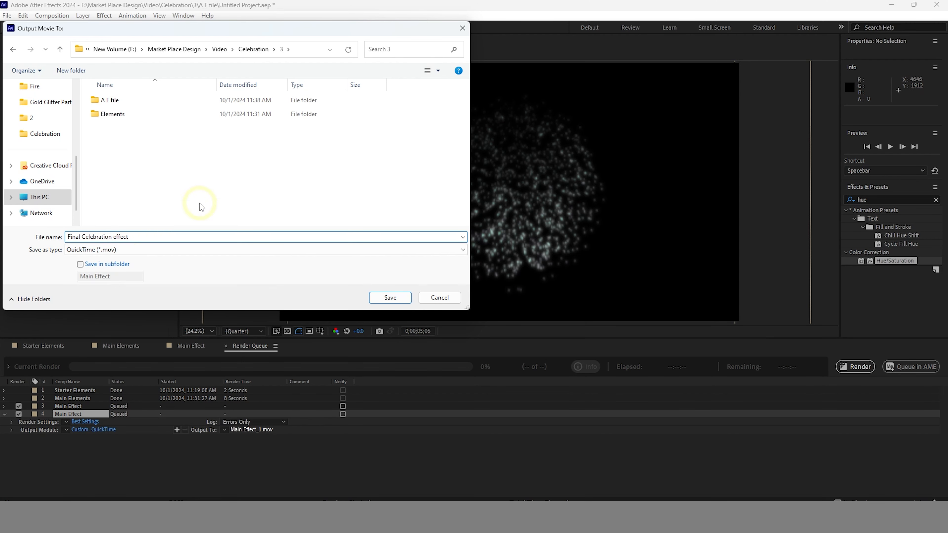
left_click(390, 298)
Start rendering the queued Main Effect items
left_click(779, 415)
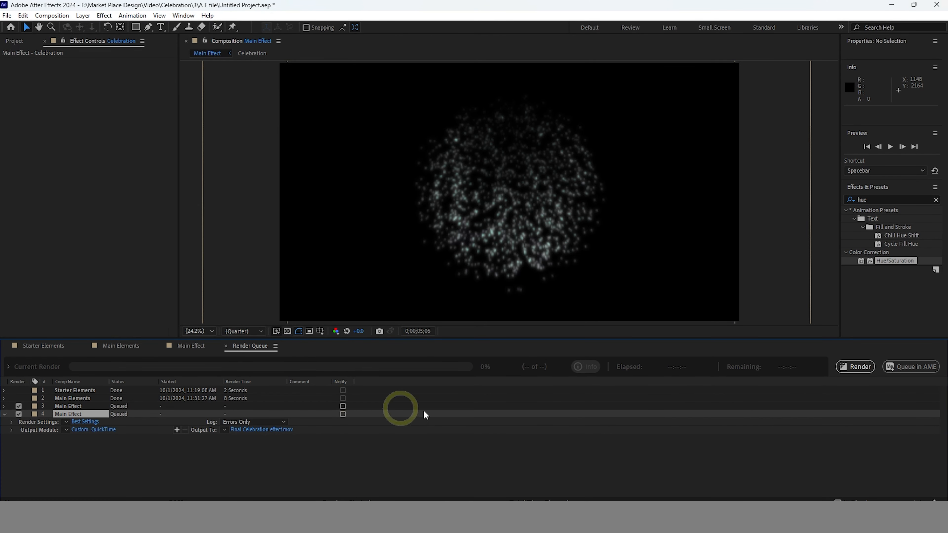
left_click(855, 367)
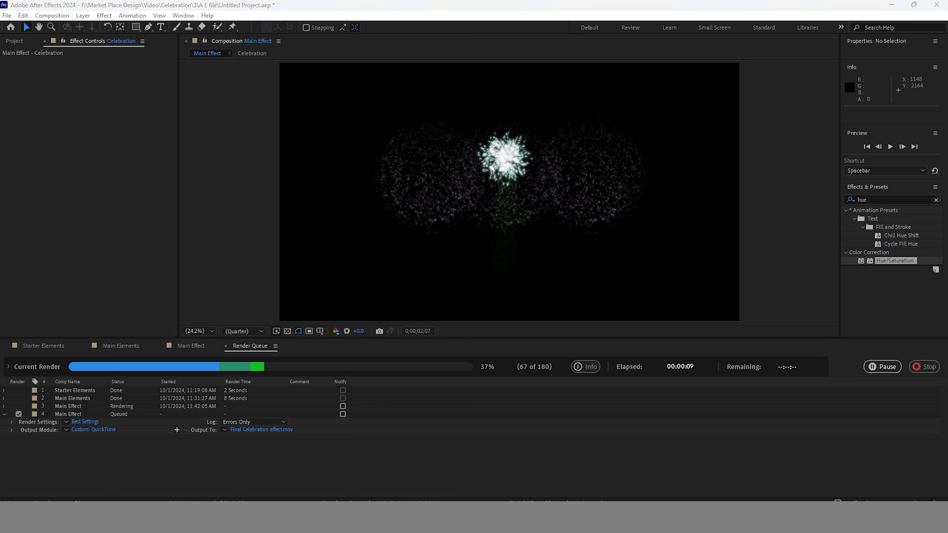
left_click(187, 252)
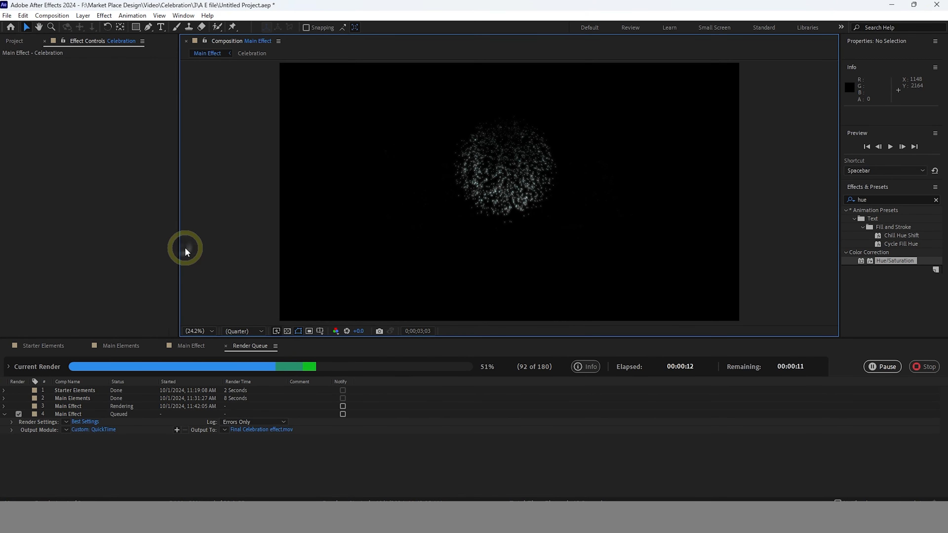